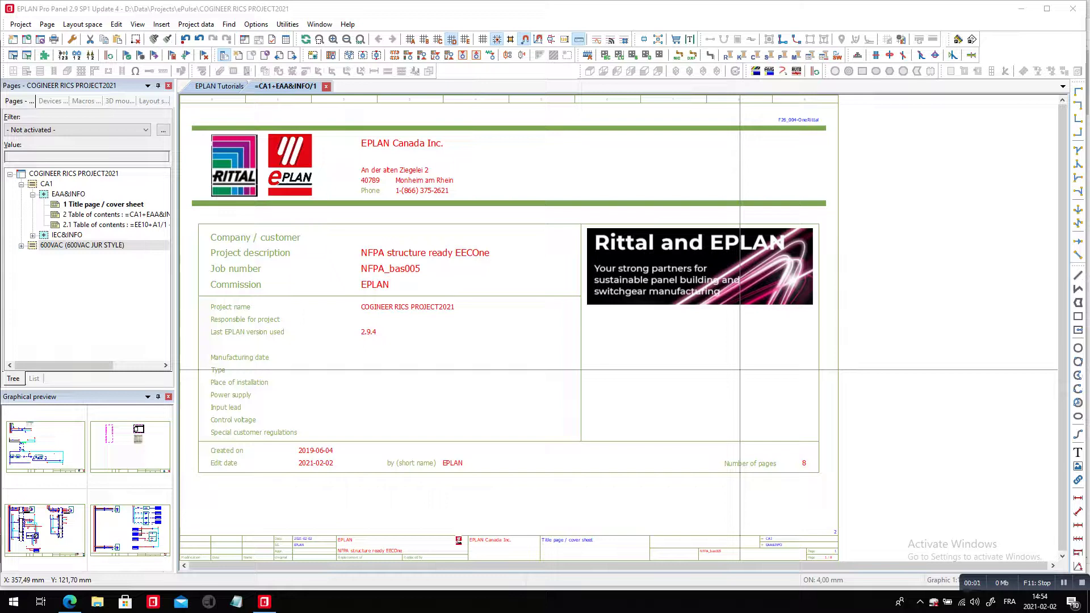
Switch to the Rittal Configuration System in the browser and start a new configuration, discarding the existing one.
{"action": "key", "text": "alt+Tab"}
{"action": "key", "text": "alt+Tab"}
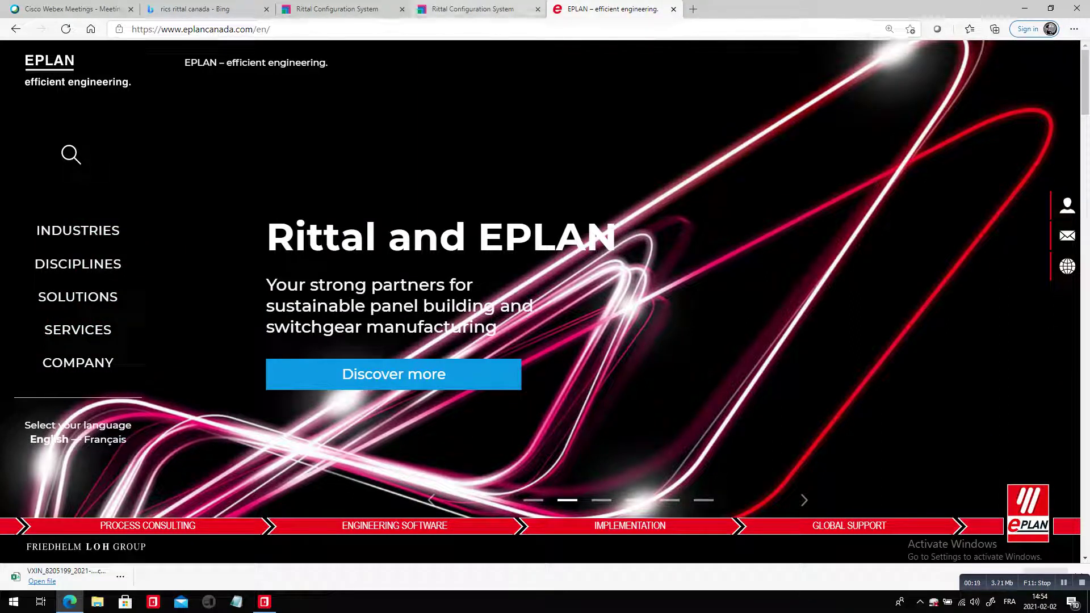
{"action": "left_click", "coordinate": [212, 9]}
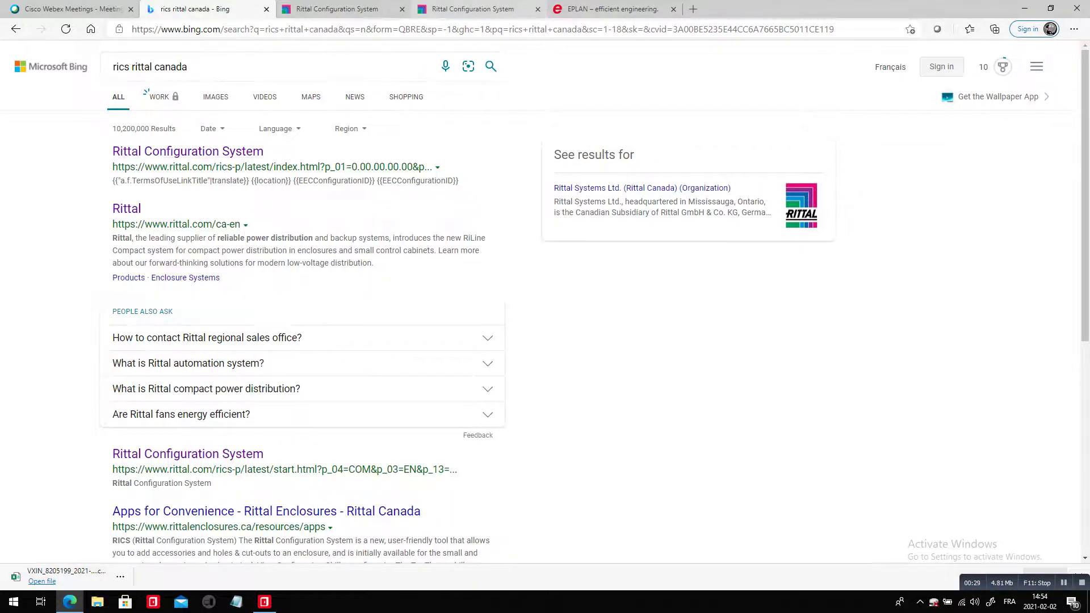
{"action": "left_click", "coordinate": [472, 9]}
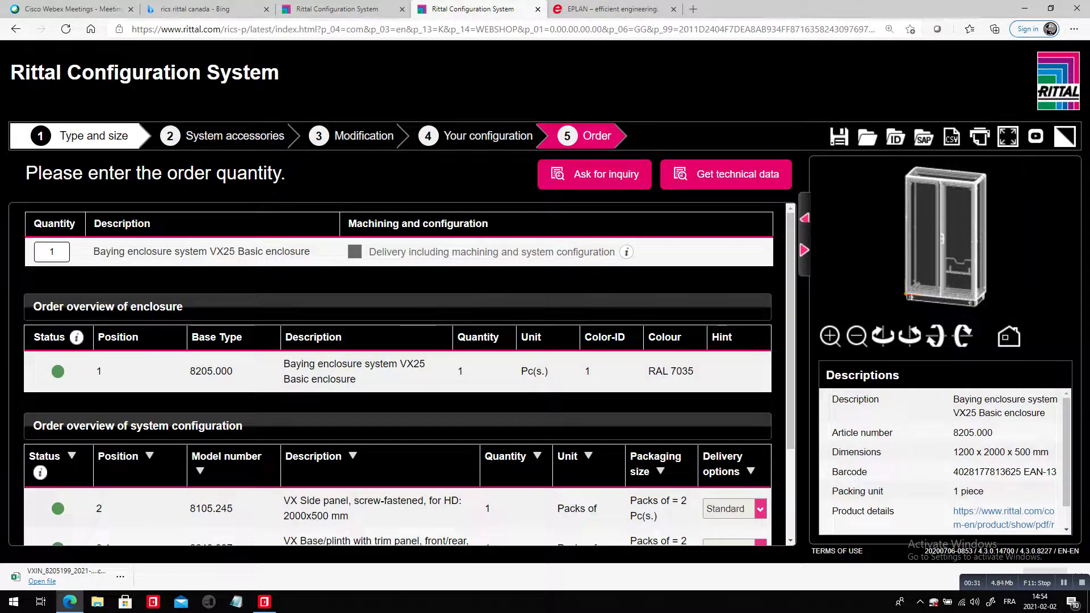
{"action": "left_click", "coordinate": [93, 135]}
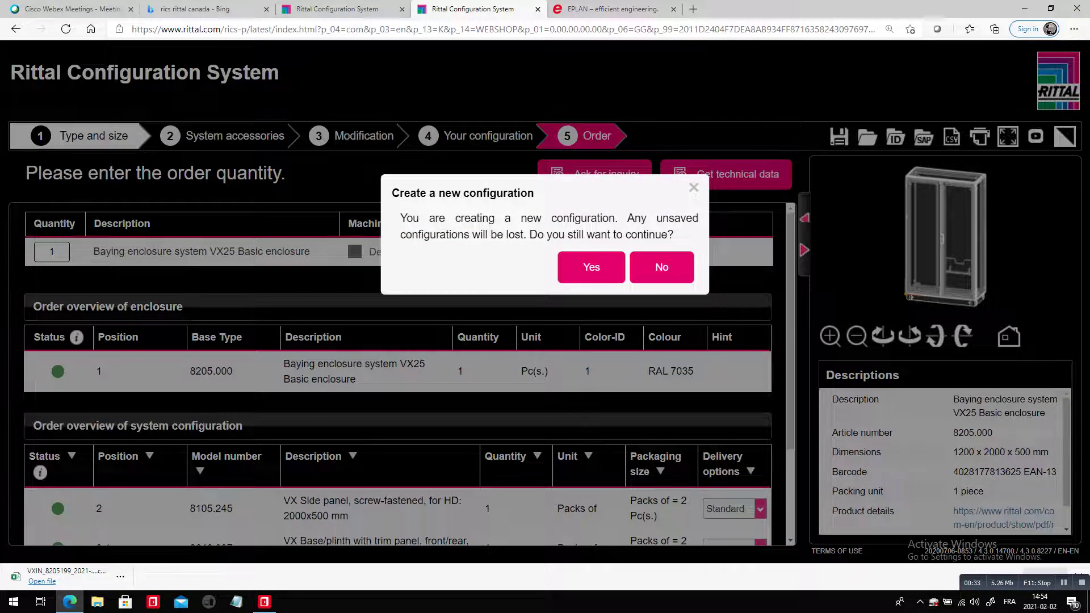
{"action": "left_click", "coordinate": [591, 267]}
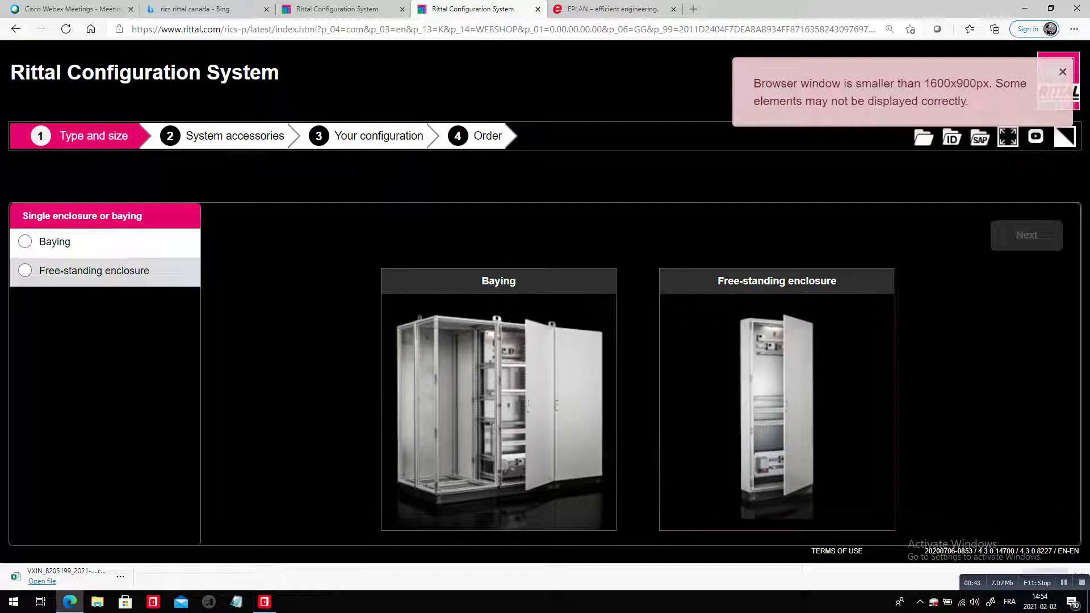
Choose the free-standing enclosure type, filter the articles by 8205 and select enclosure 8205.000.
{"action": "left_click", "coordinate": [95, 271]}
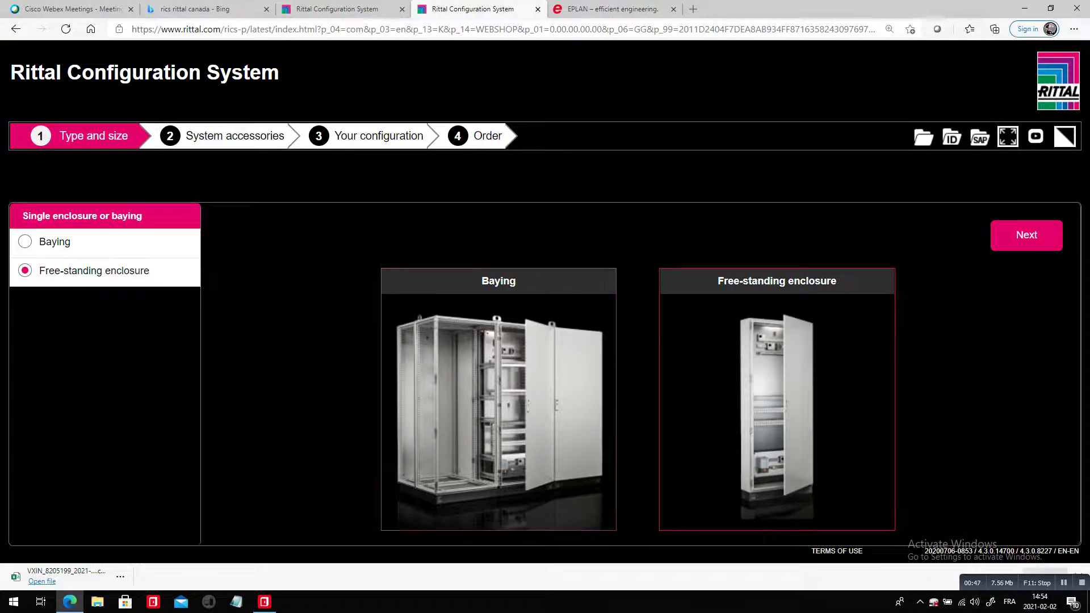
{"action": "left_click", "coordinate": [1026, 235]}
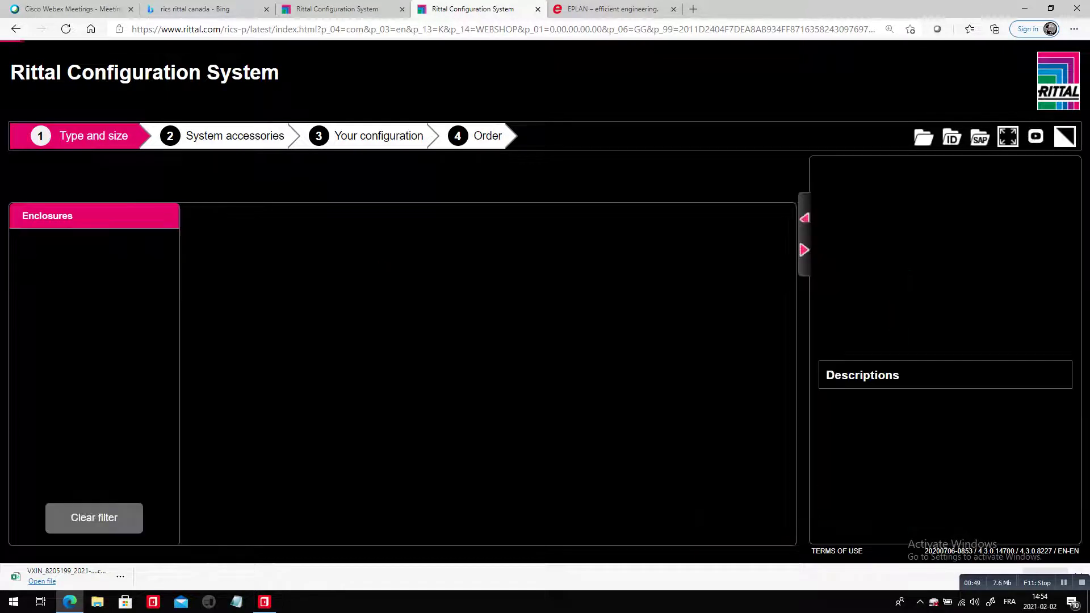
{"action": "left_click", "coordinate": [257, 222]}
{"action": "type", "text": "8205"}
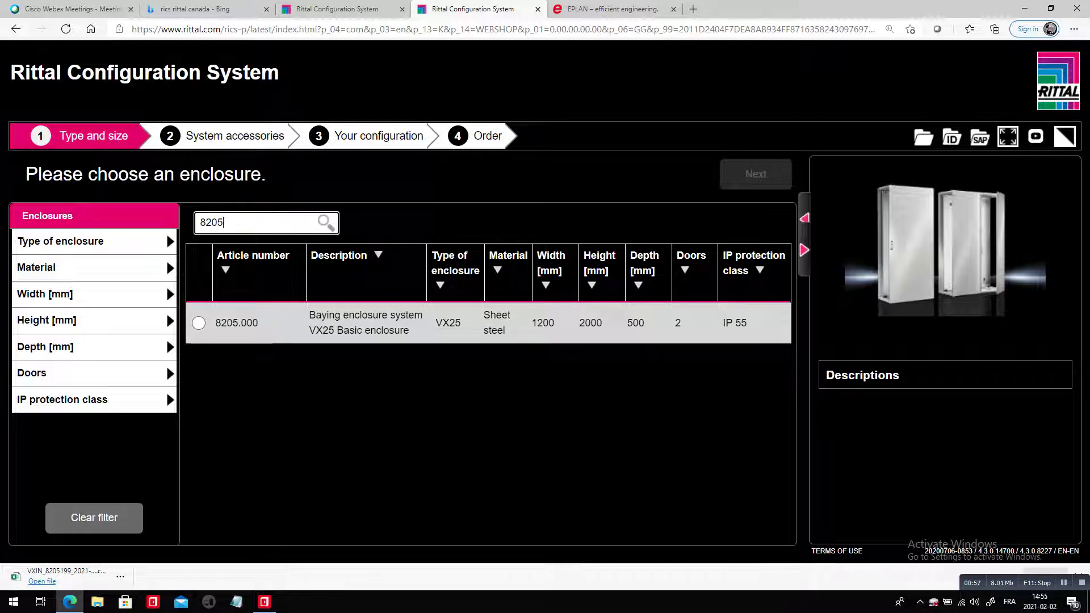
{"action": "left_click", "coordinate": [199, 323]}
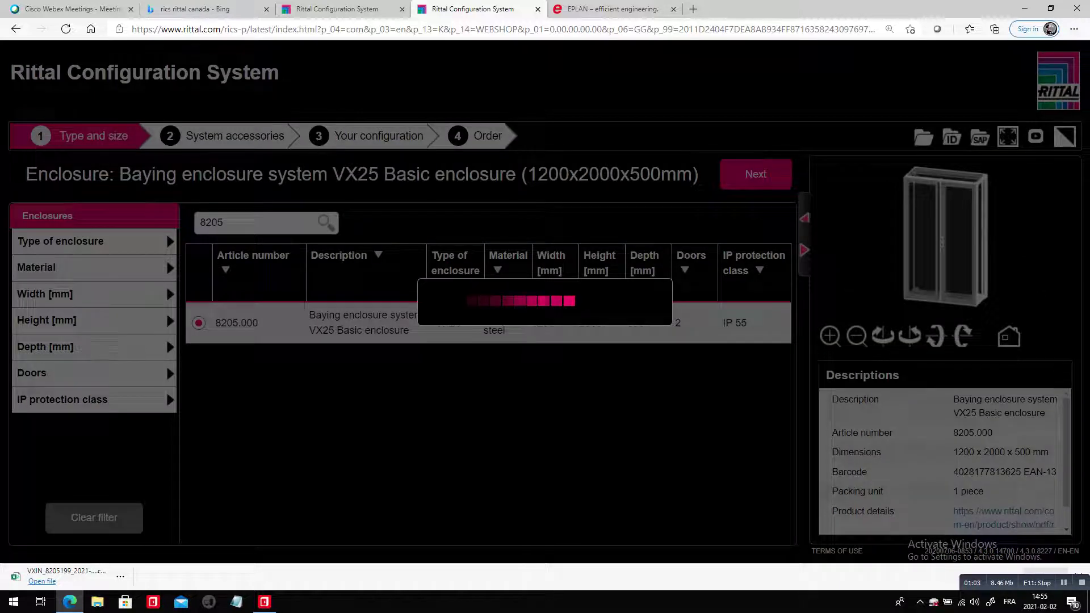
Switch to EPLAN Pro Panel and open the 04 POWER DIAGRAM page.
{"action": "key", "text": "alt+Tab"}
{"action": "key", "text": "Tab"}
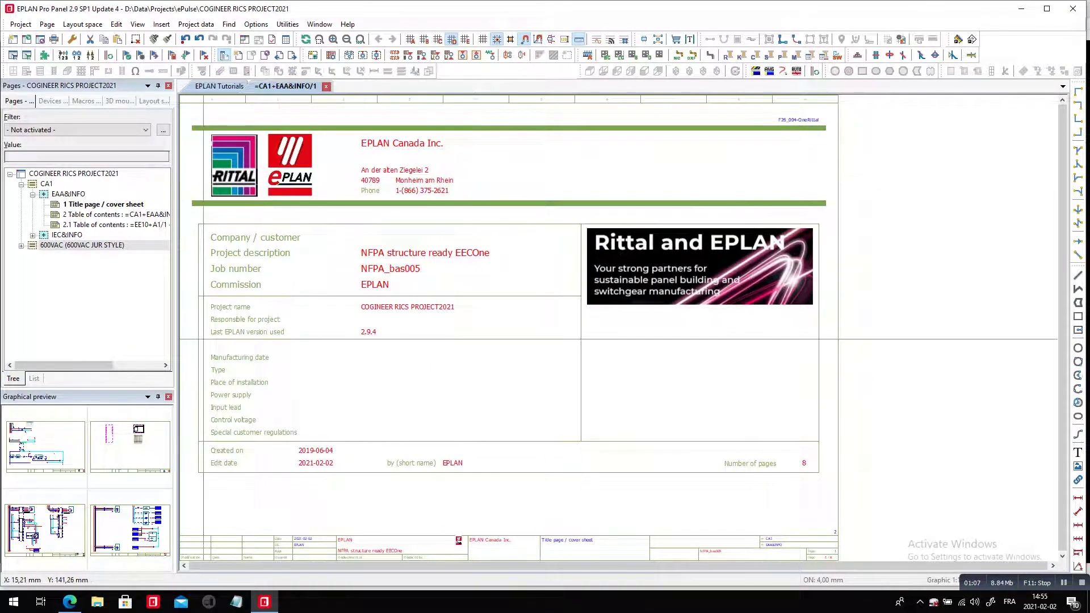
{"action": "double_click", "coordinate": [45, 446]}
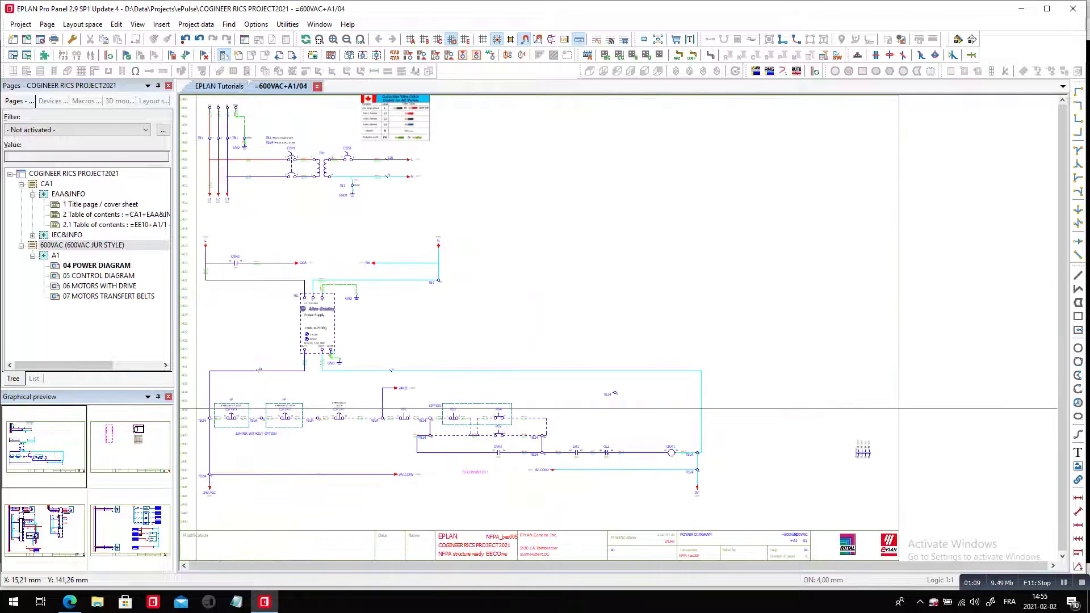
Generate the parts list and connection list reports from the project's report templates.
{"action": "left_click", "coordinate": [288, 24]}
{"action": "mouse_move", "coordinate": [349, 37]}
{"action": "left_click", "coordinate": [449, 37]}
{"action": "left_click", "coordinate": [325, 202]}
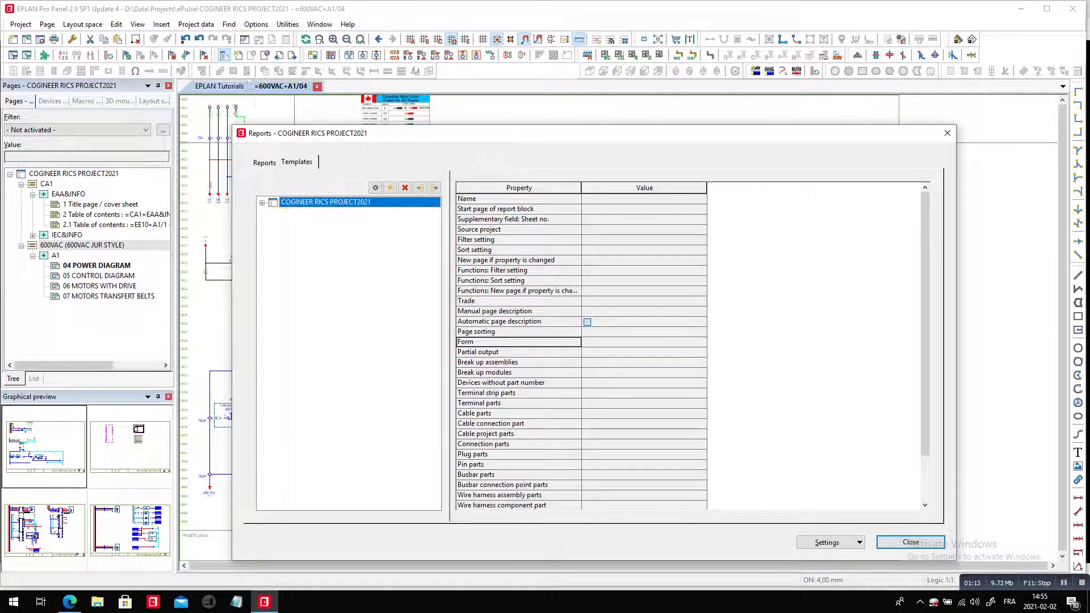
{"action": "double_click", "coordinate": [325, 202]}
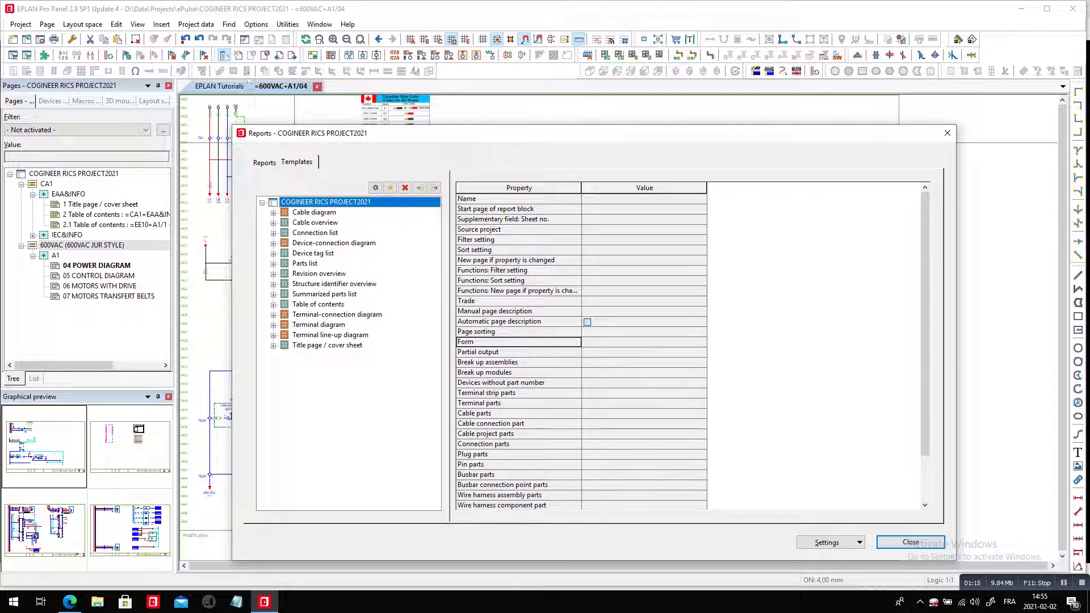
{"action": "left_click", "coordinate": [304, 263]}
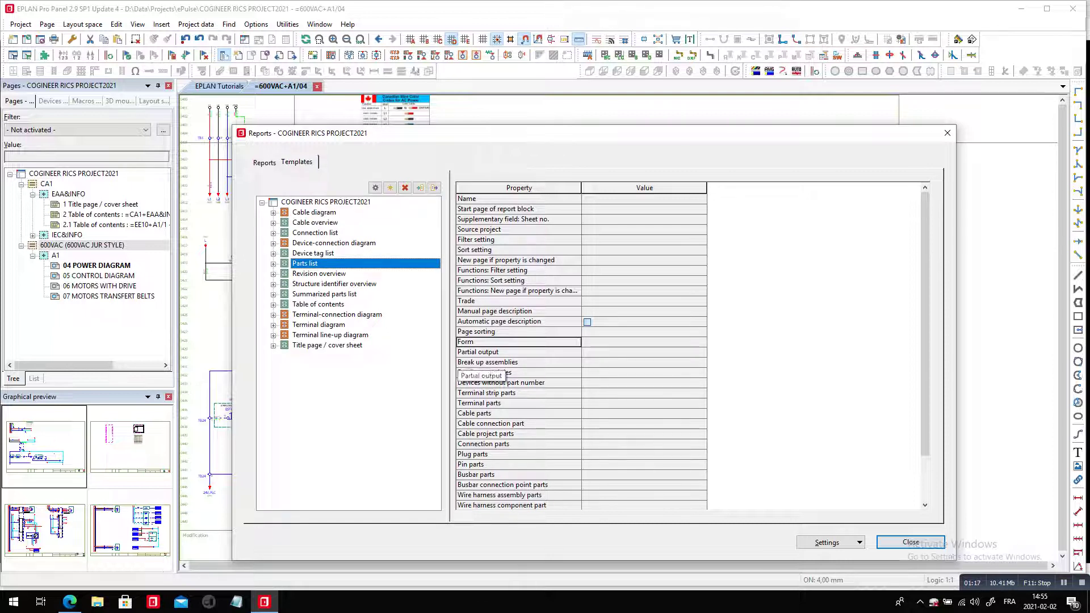
{"action": "left_click", "coordinate": [316, 233], "text": "ctrl"}
{"action": "left_click", "coordinate": [376, 188]}
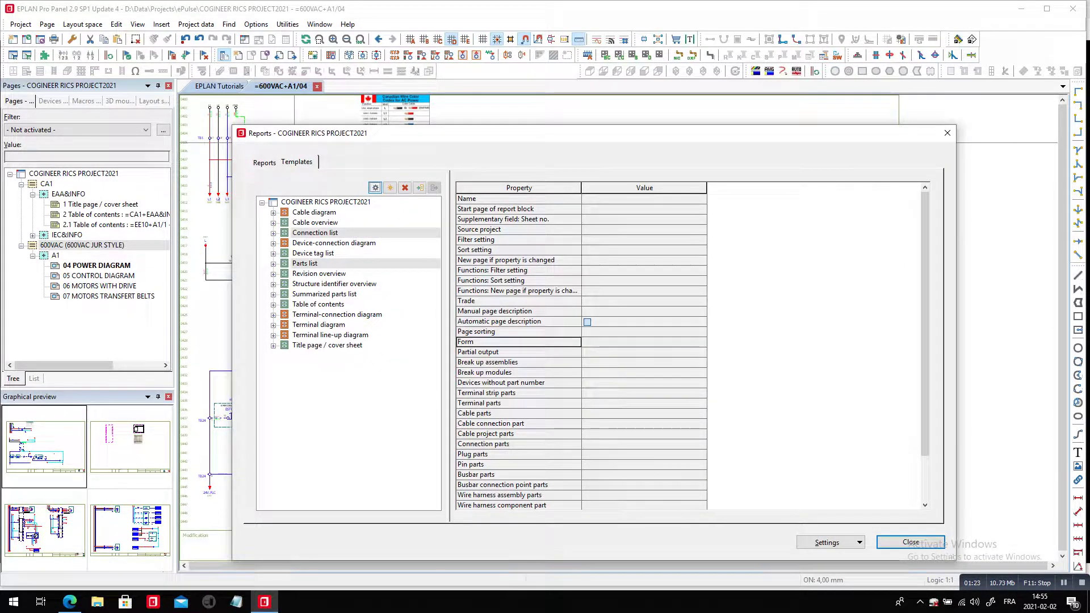
{"action": "key", "text": "Escape"}
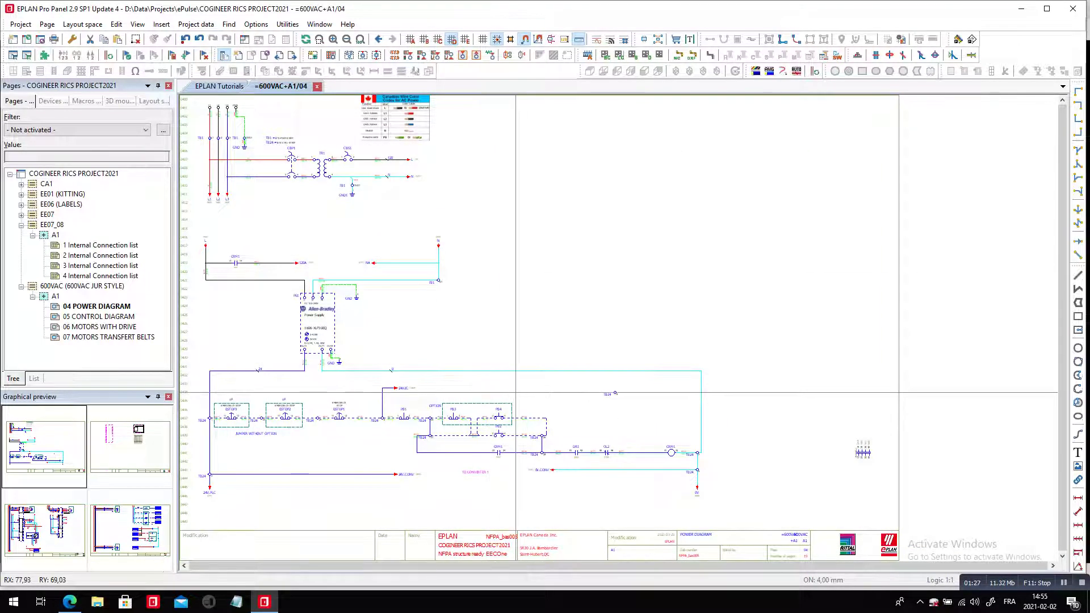
View the first internal connection list page under EE07_08 and the first parts list page under EE01 (KITTING).
{"action": "double_click", "coordinate": [103, 244]}
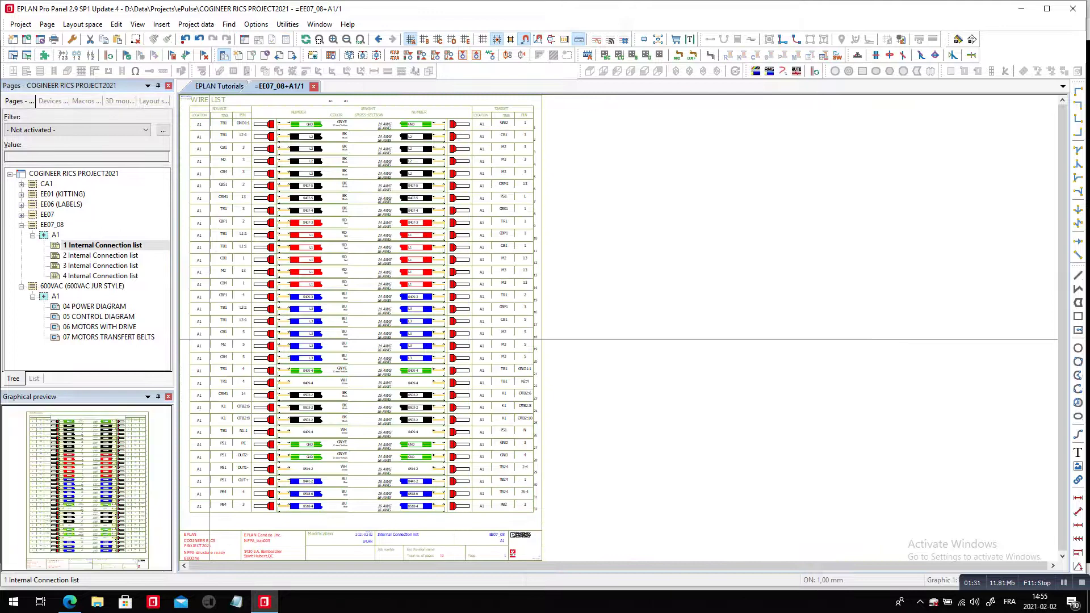
{"action": "left_click", "coordinate": [62, 193]}
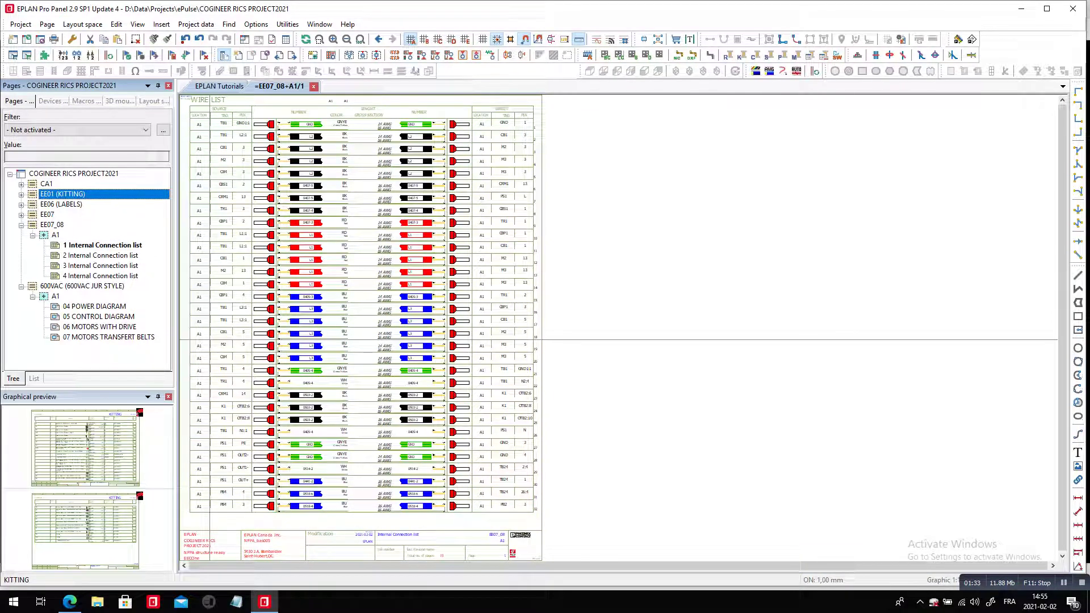
{"action": "double_click", "coordinate": [85, 447]}
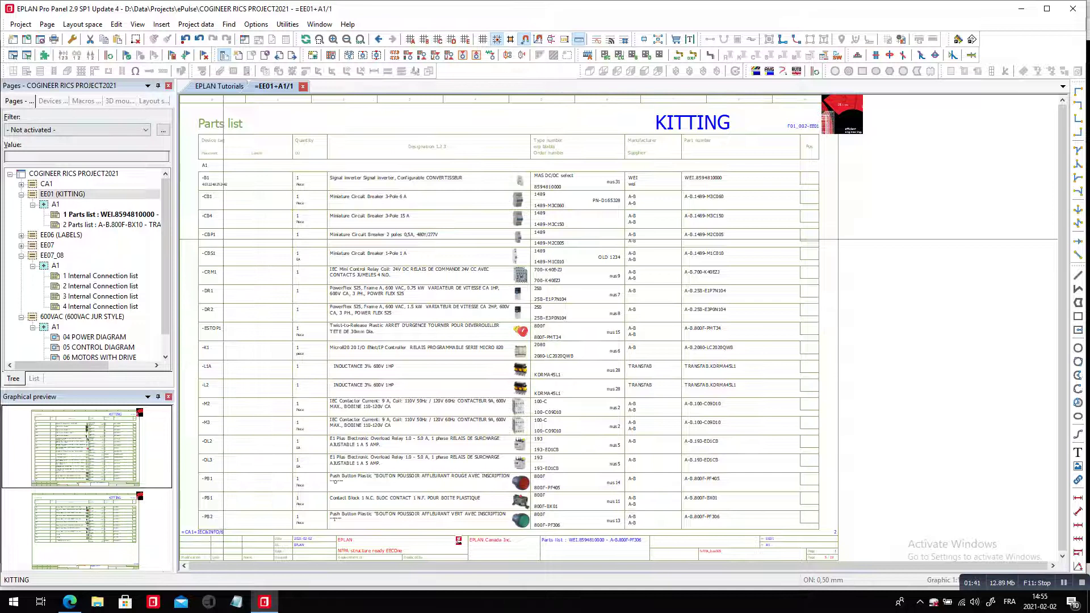
Create a new layout space named RICS A1 with mounting location A1.
{"action": "left_click", "coordinate": [83, 24]}
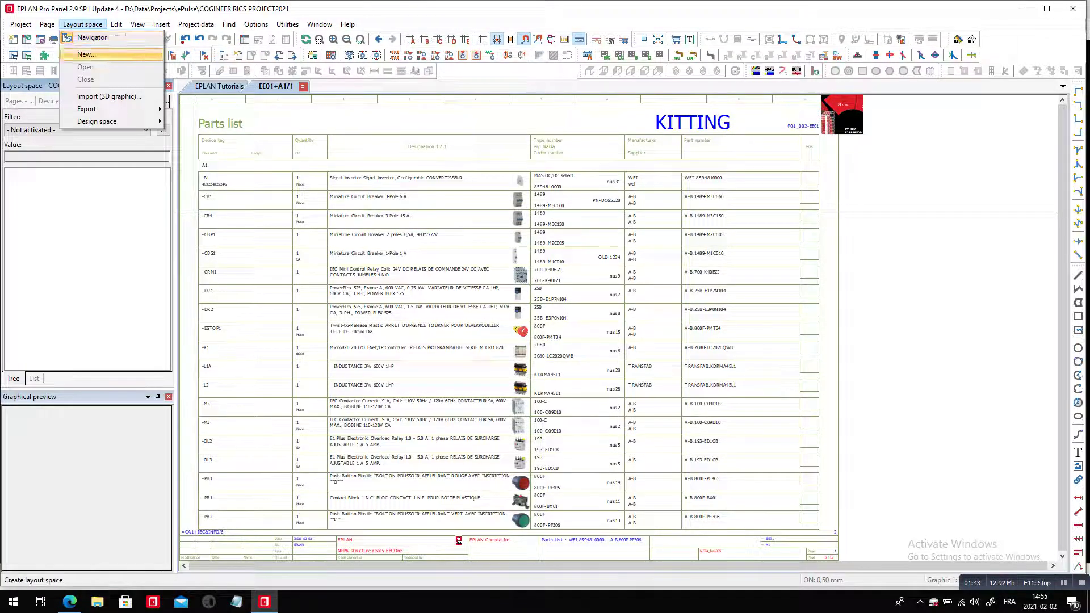
{"action": "left_click", "coordinate": [86, 54]}
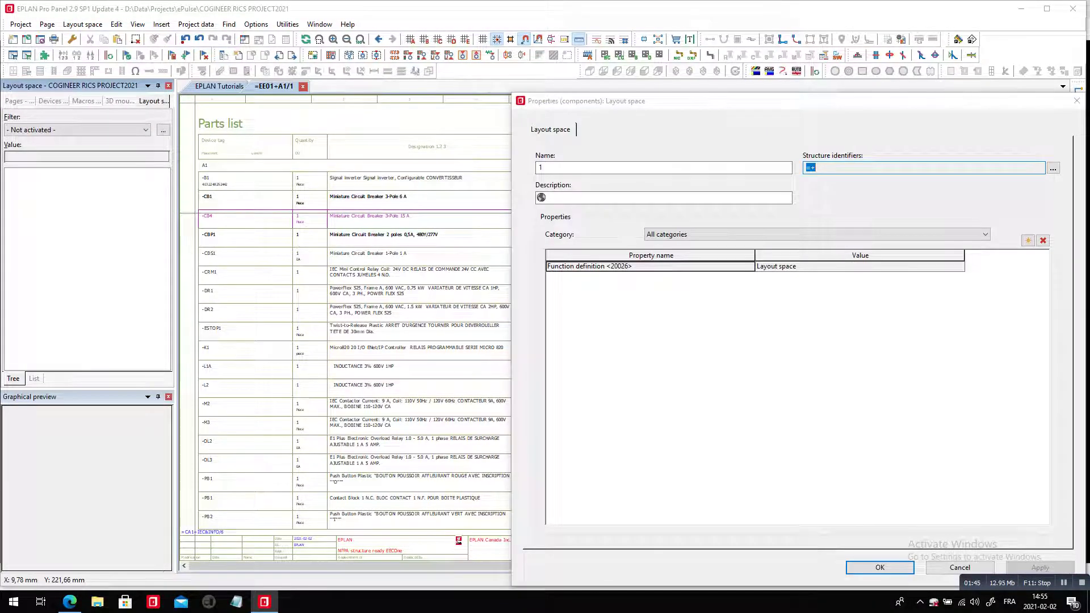
{"action": "left_click", "coordinate": [1053, 168]}
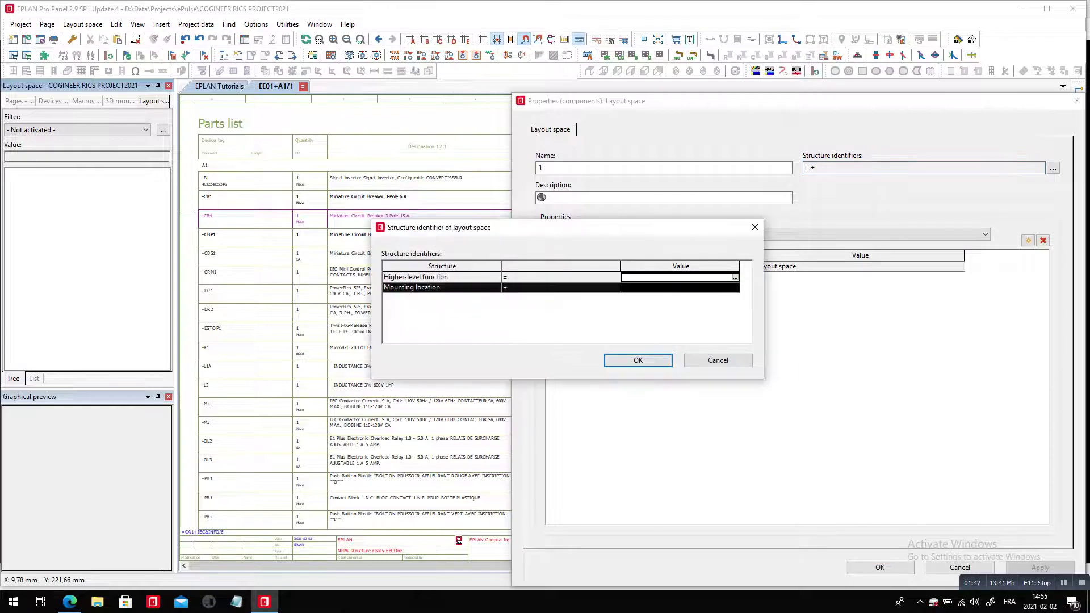
{"action": "left_click", "coordinate": [677, 288]}
{"action": "left_click", "coordinate": [735, 288]}
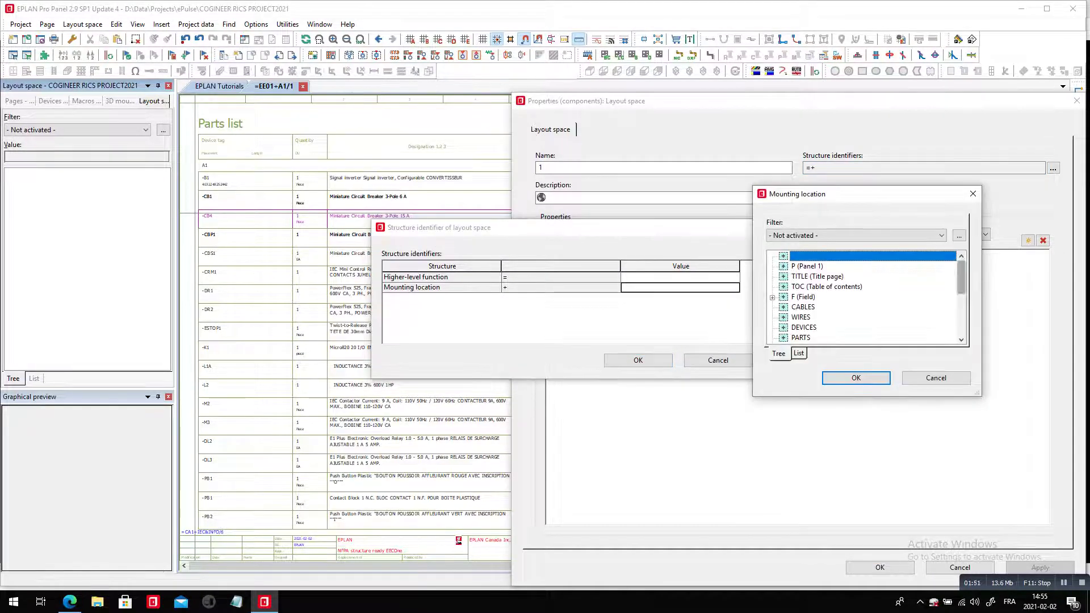
{"action": "left_click_drag", "start_coordinate": [961, 277], "coordinate": [961, 318]}
{"action": "left_click", "coordinate": [800, 317]}
{"action": "left_click", "coordinate": [855, 378]}
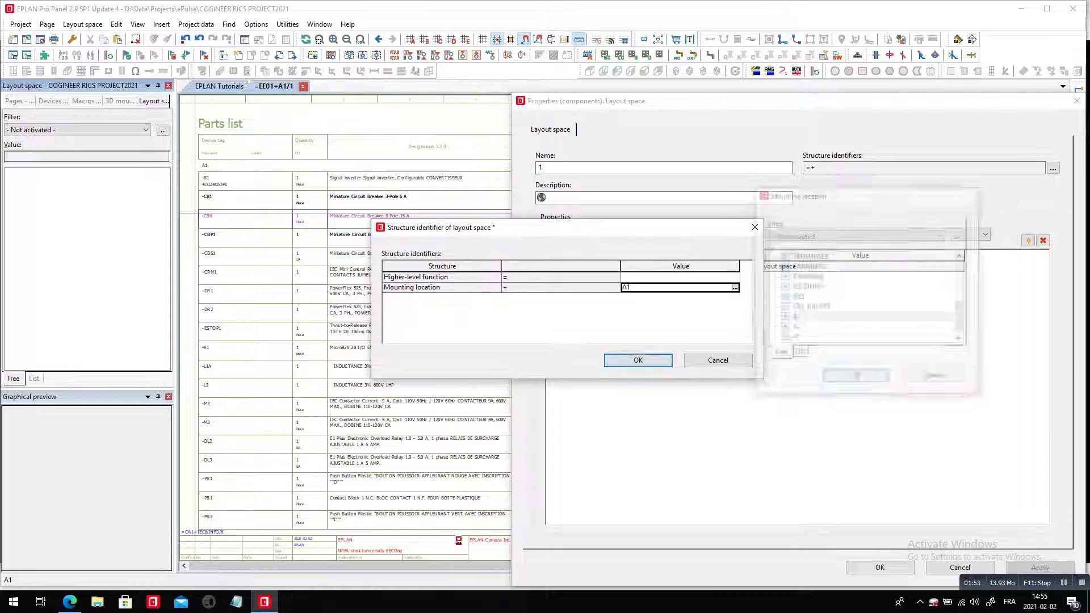
{"action": "key", "text": "Return"}
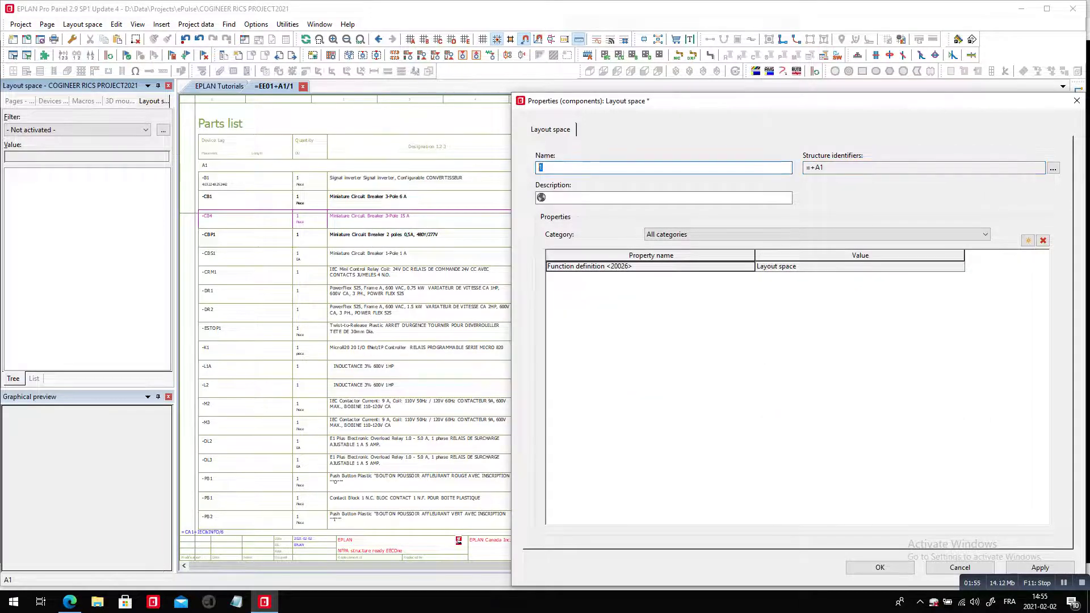
{"action": "type", "text": "RICS A"}
{"action": "left_click", "coordinate": [852, 568]}
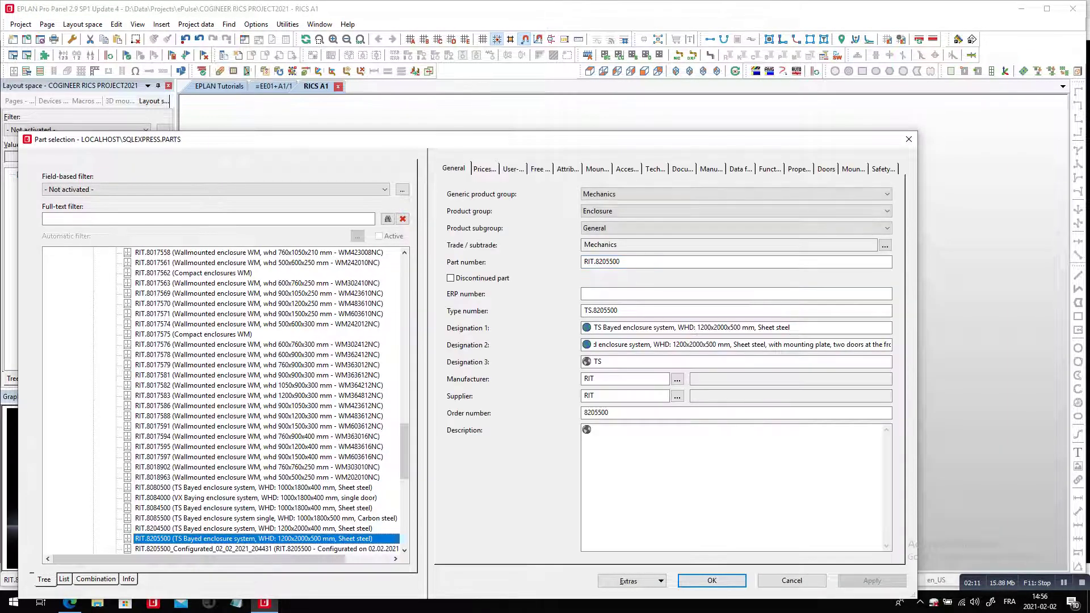
Leave the part selection at enclosure RIT.8205500 and open the EPLAN Data Portal.
{"action": "key", "text": "Return"}
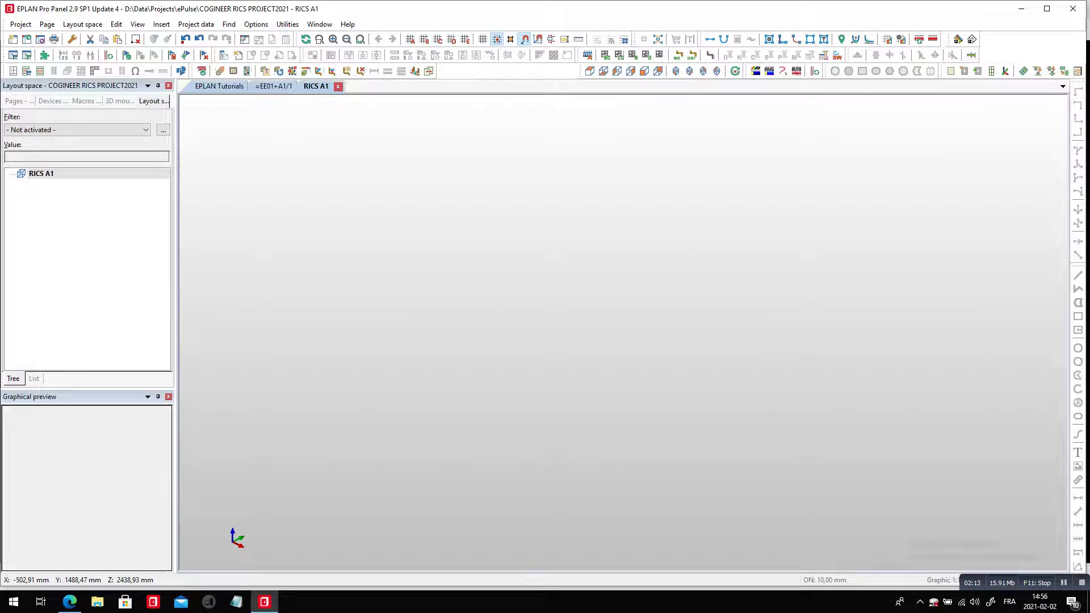
{"action": "left_click", "coordinate": [288, 23]}
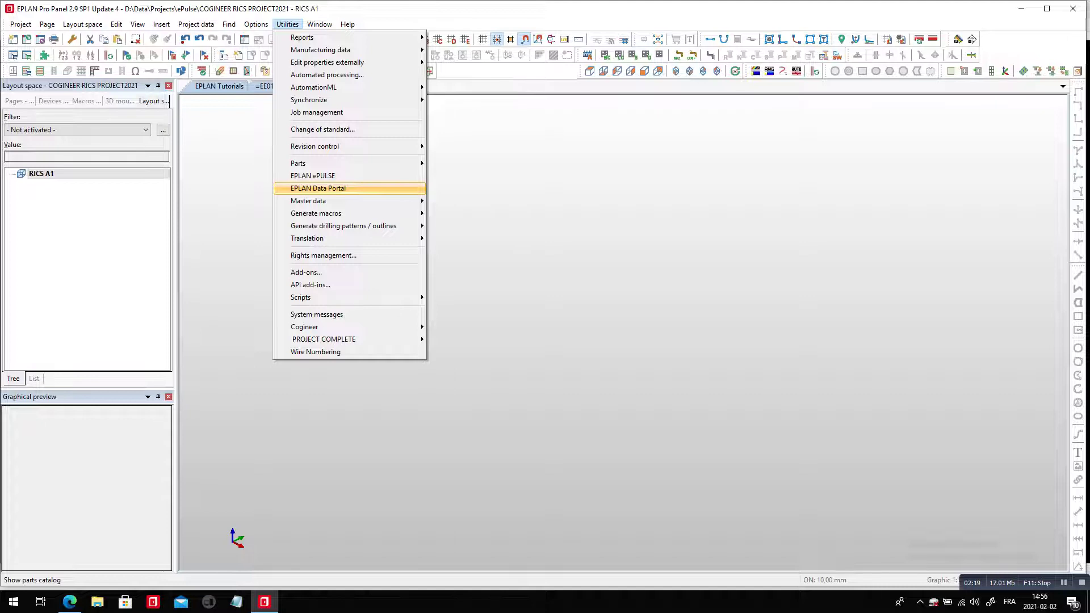
{"action": "left_click", "coordinate": [318, 188]}
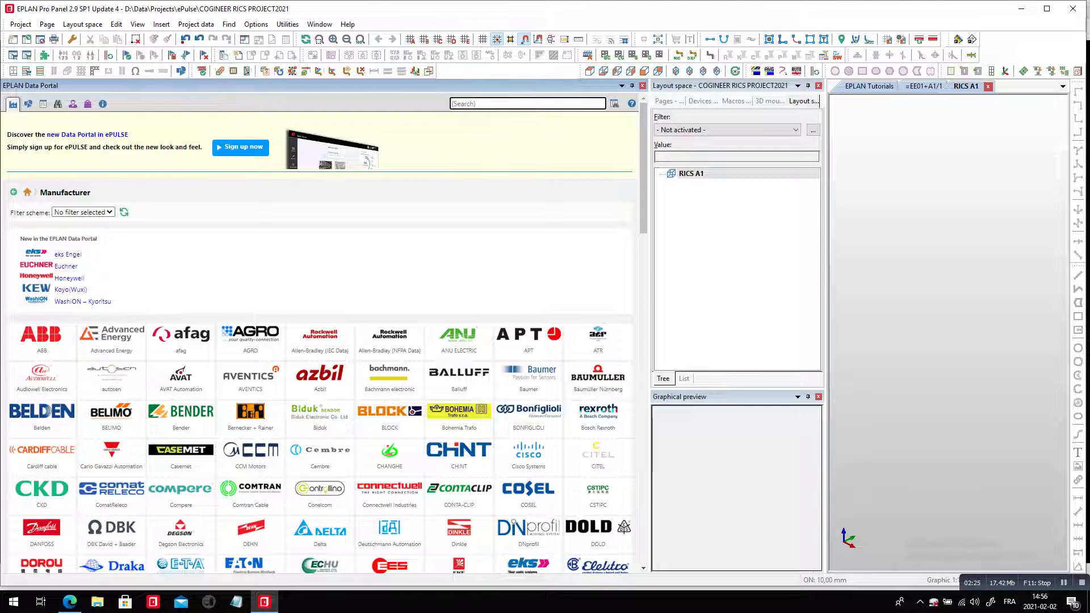
Search the Data Portal for 8205500 and call the Rittal Configuration System for part RIT.8205500.
{"action": "type", "text": "e"}
{"action": "key", "text": "Return"}
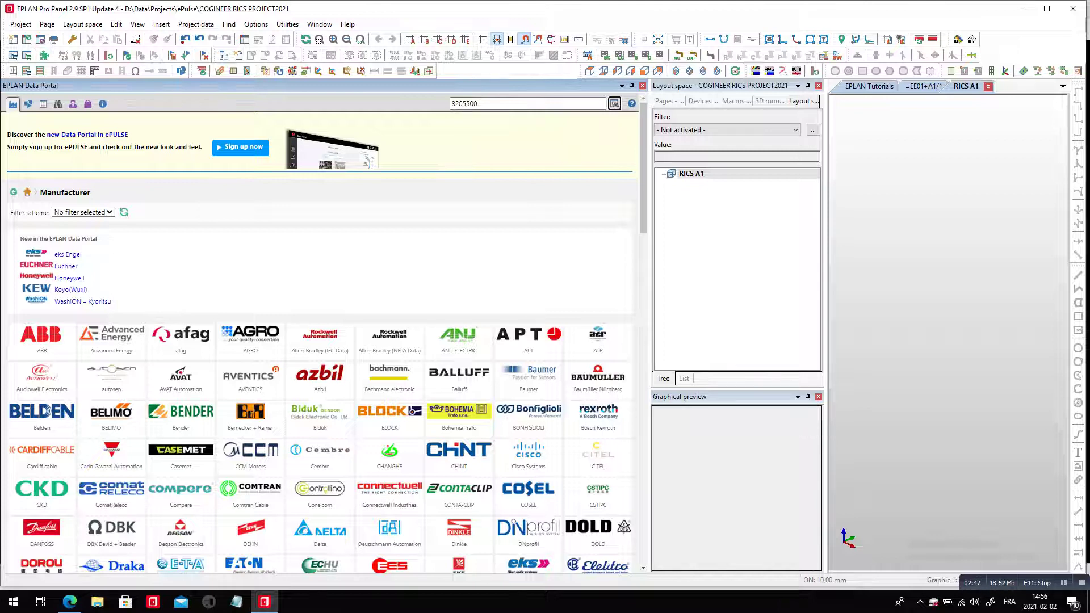
{"action": "left_click", "coordinate": [614, 104]}
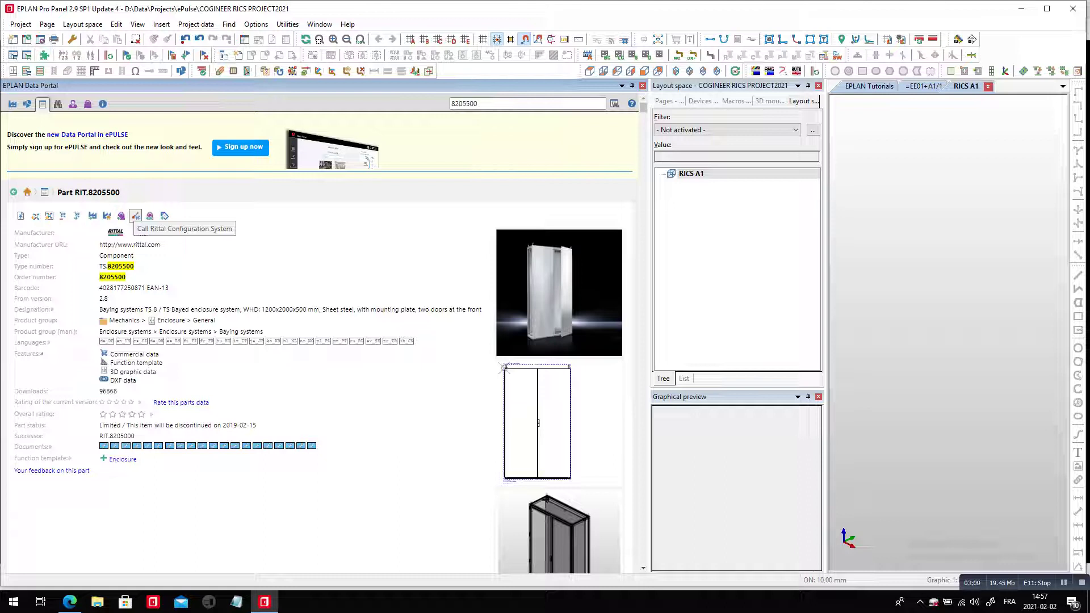
{"action": "left_click", "coordinate": [135, 216]}
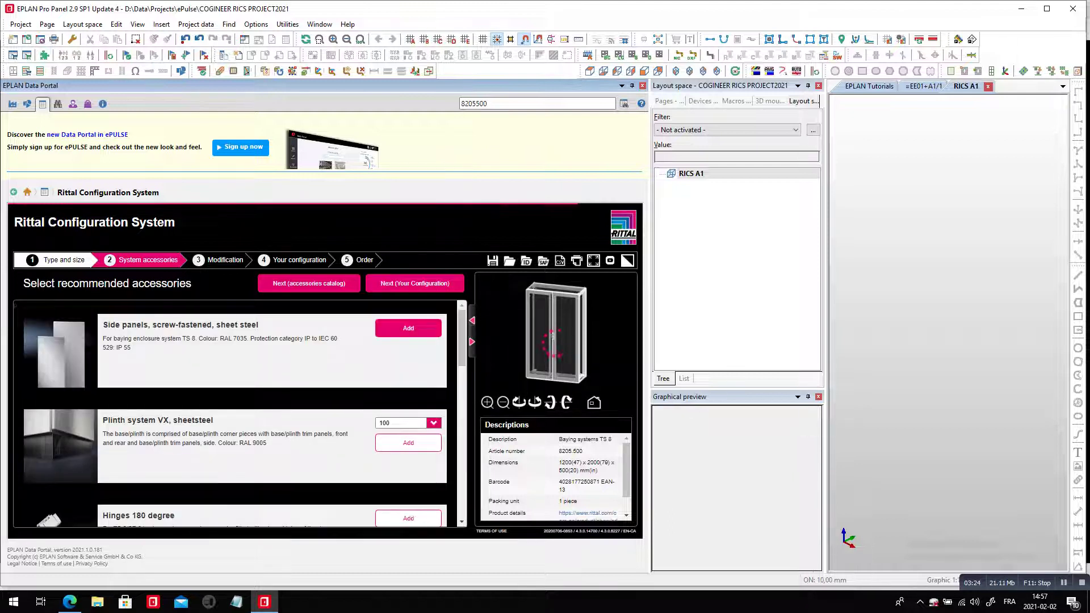
Add the screw-fastened side panels, the VX plinth system in size 100 and the sheet steel wiring plan pocket to the enclosure configuration.
{"action": "left_click", "coordinate": [409, 328]}
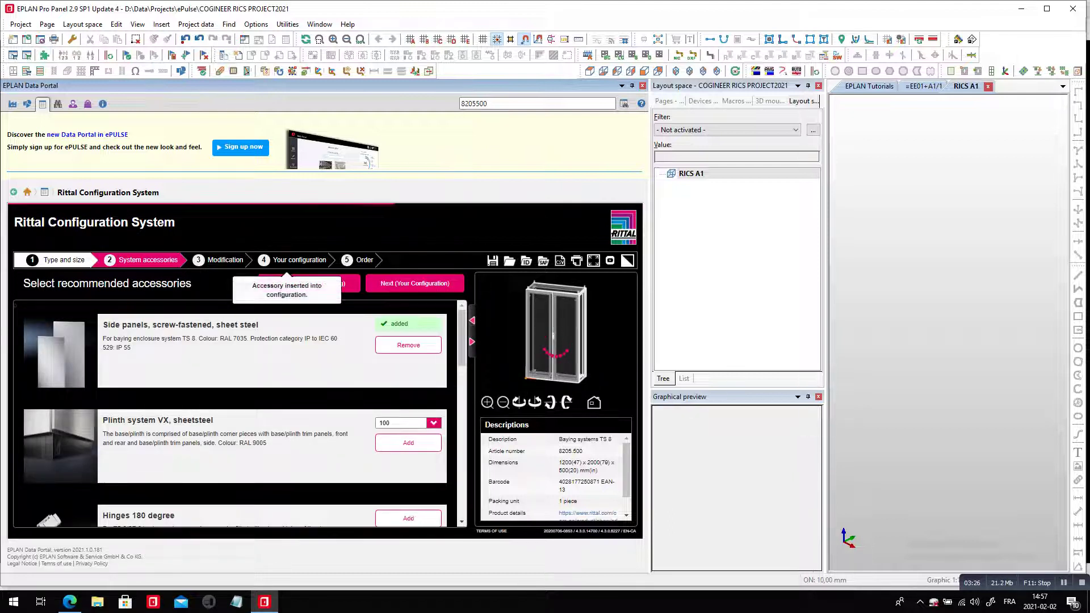
{"action": "left_click", "coordinate": [409, 443]}
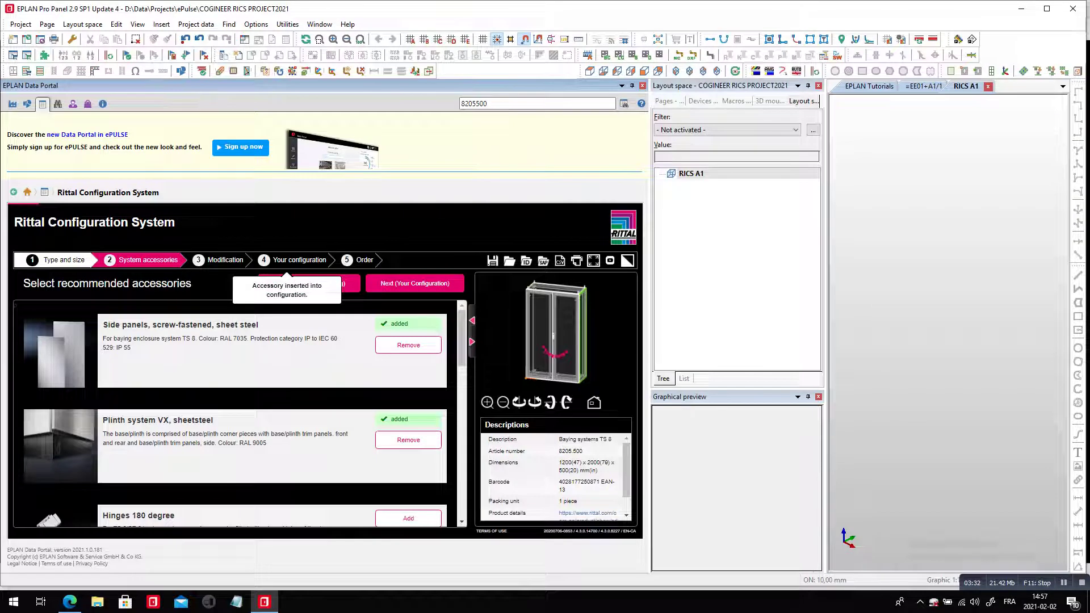
{"action": "scroll", "coordinate": [238, 415], "scroll_direction": "down", "scroll_amount": 3}
{"action": "scroll", "coordinate": [239, 414], "scroll_direction": "down", "scroll_amount": 3}
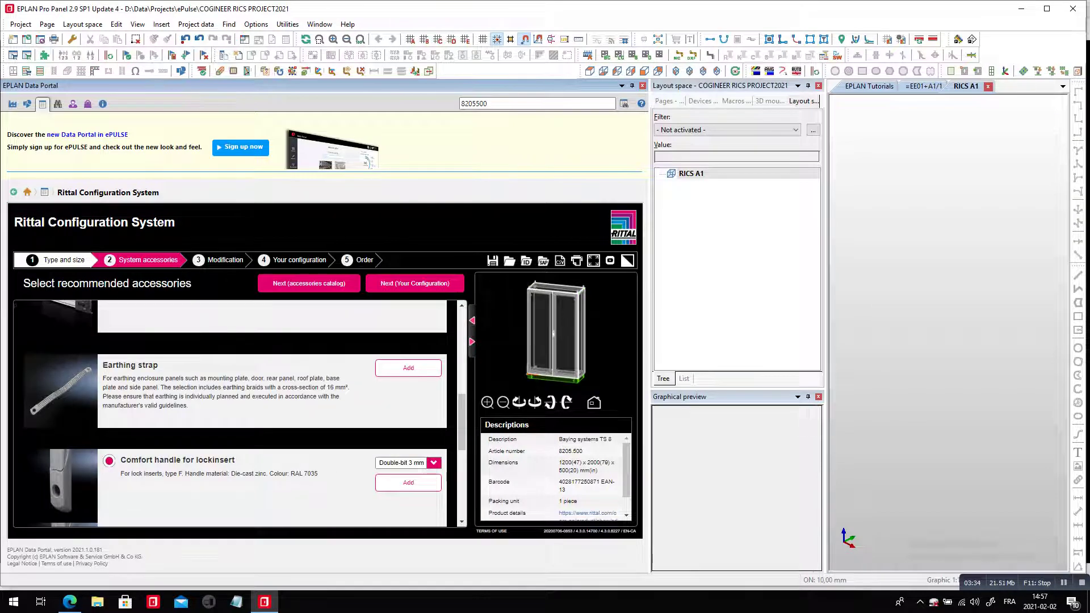
{"action": "scroll", "coordinate": [239, 415], "scroll_direction": "down", "scroll_amount": 3}
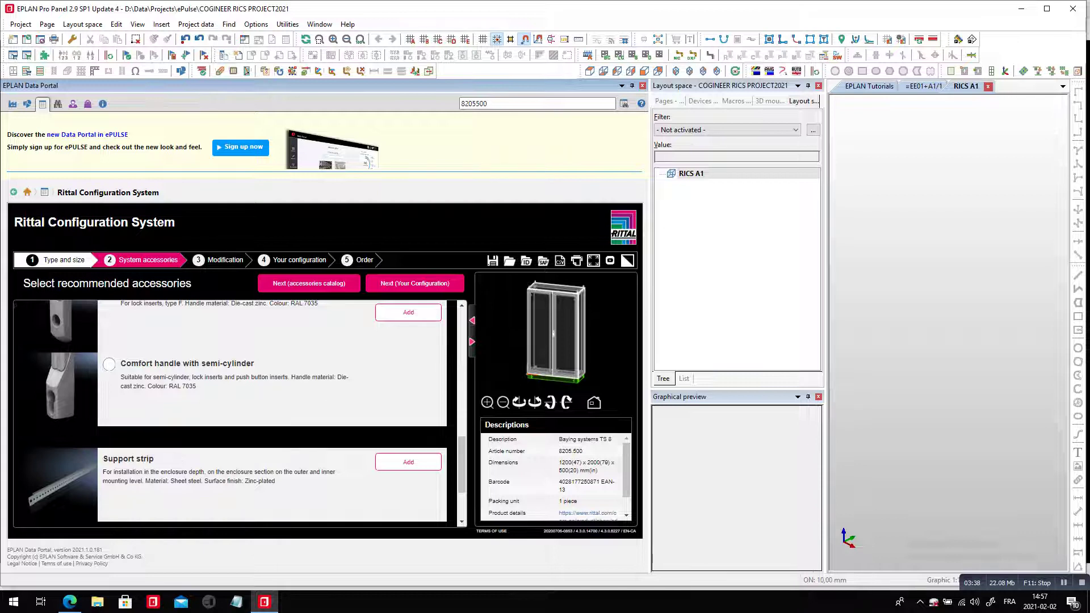
{"action": "scroll", "coordinate": [408, 459], "scroll_direction": "down", "scroll_amount": 2}
{"action": "left_click", "coordinate": [408, 459]}
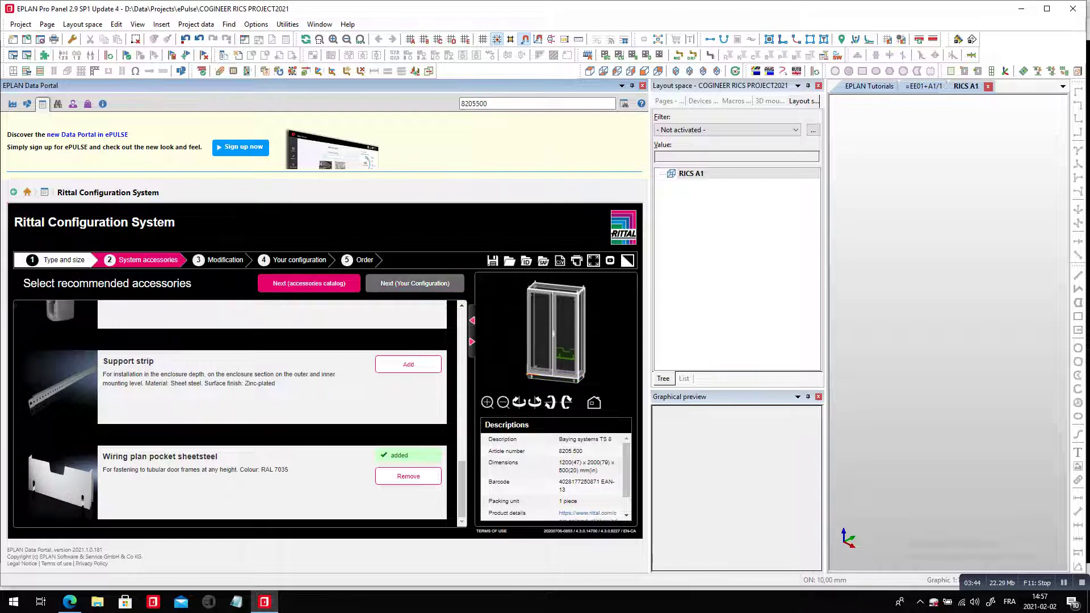
Advance the enclosure configuration to the order overview and generate its EPLAN data, agreeing to exit the configurator.
{"action": "left_click", "coordinate": [414, 284]}
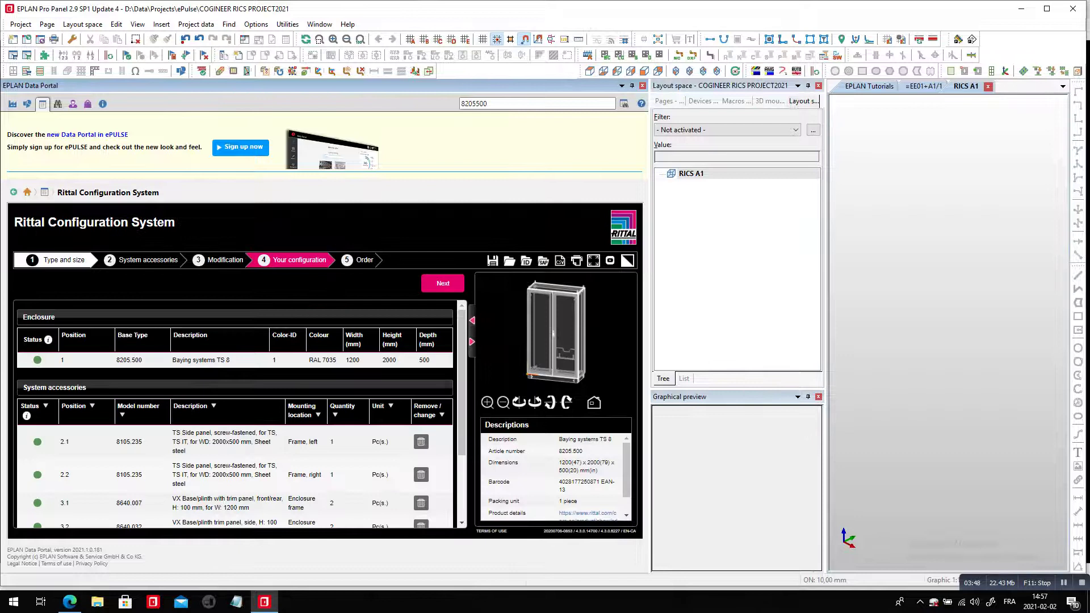
{"action": "left_click", "coordinate": [443, 283]}
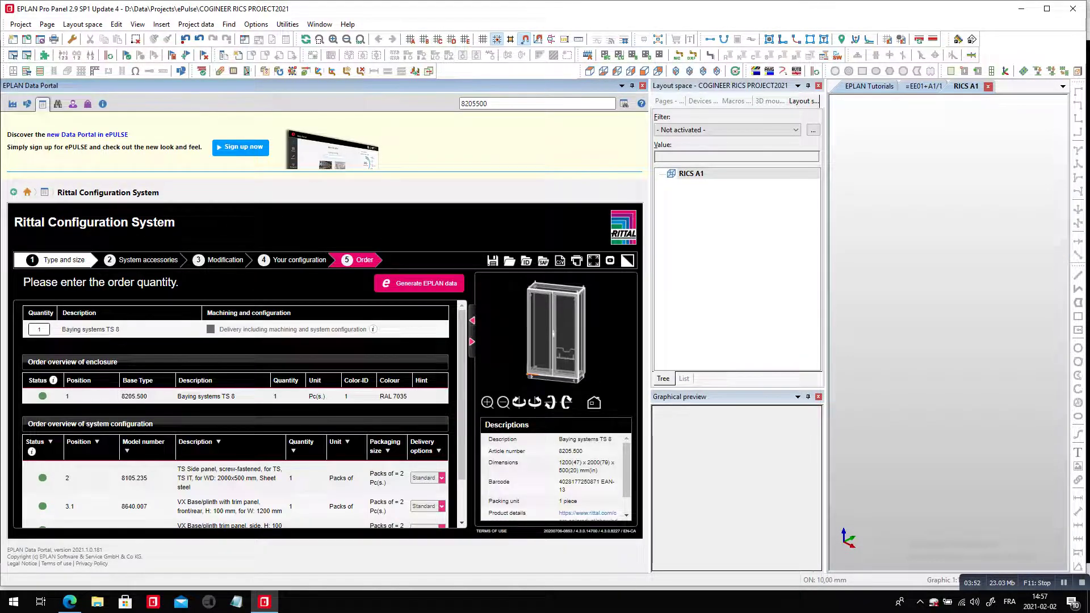
{"action": "left_click", "coordinate": [419, 283]}
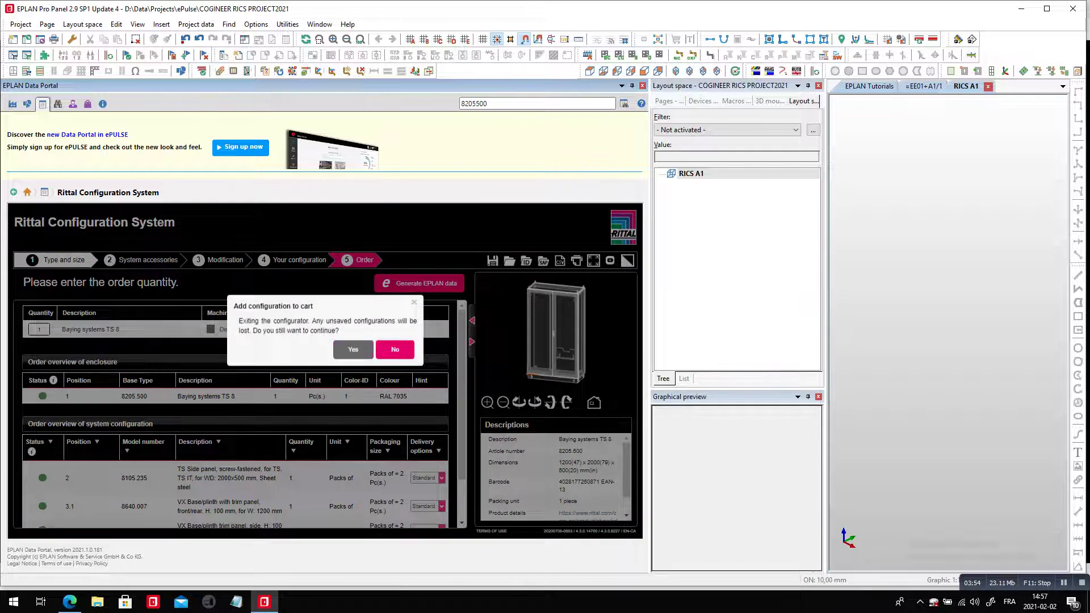
{"action": "left_click", "coordinate": [353, 349]}
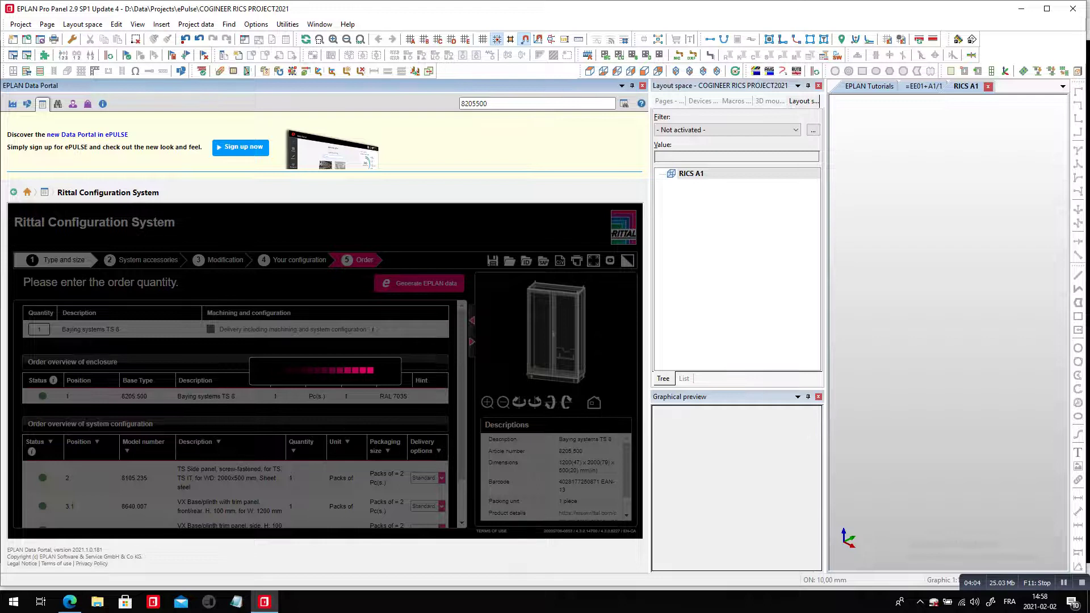
Switch to the Rittal web configurator in Edge, take enclosure 8205.000 with side panels to the order overview, and return to EPLAN Pro Panel.
{"action": "key", "text": "alt+Tab"}
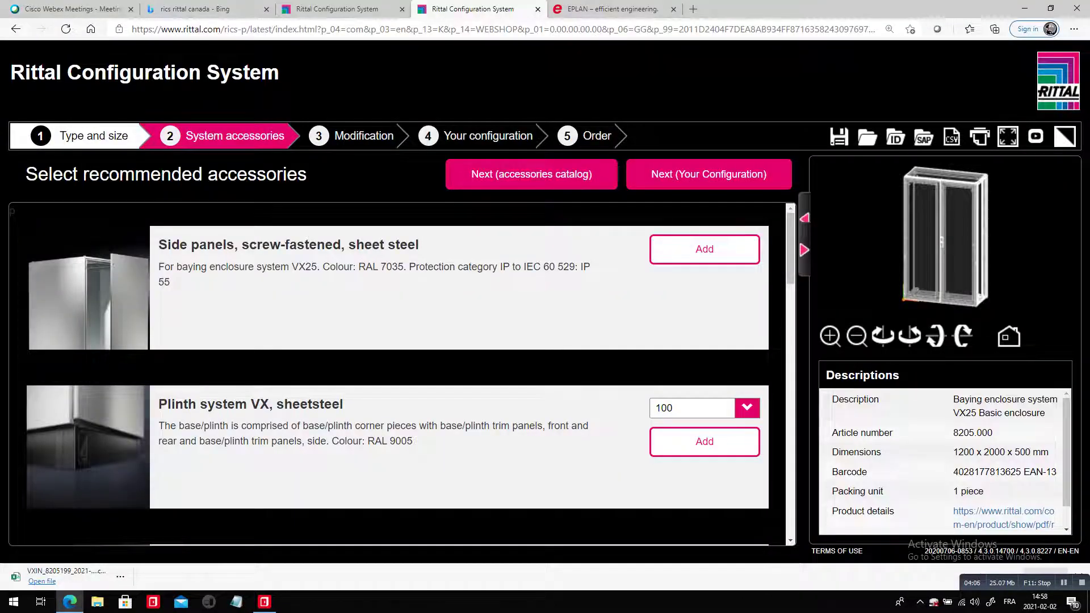
{"action": "left_click", "coordinate": [704, 249]}
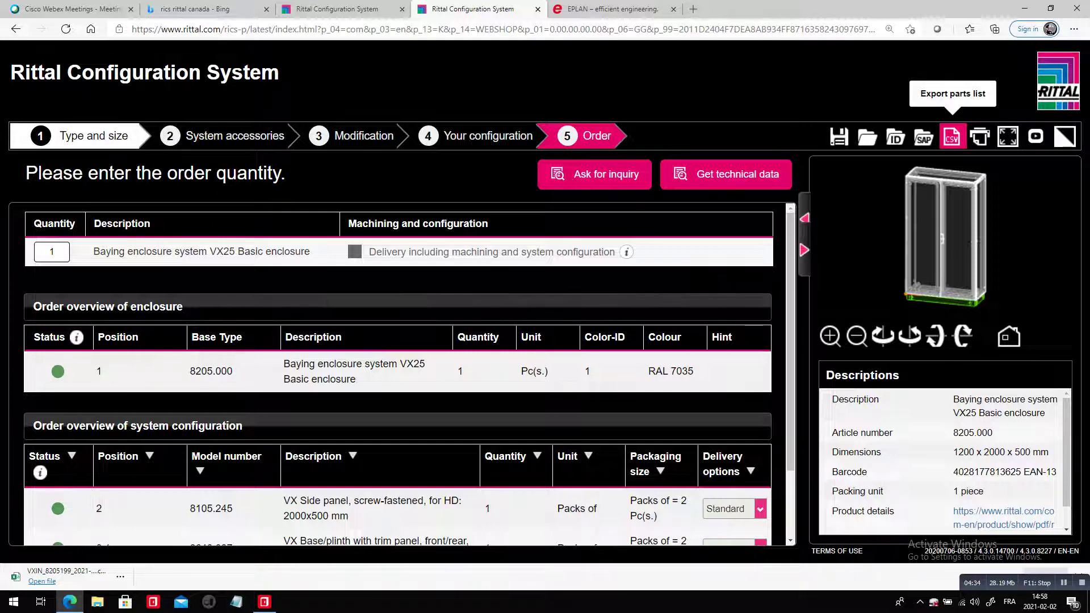
{"action": "key", "text": "alt+Tab"}
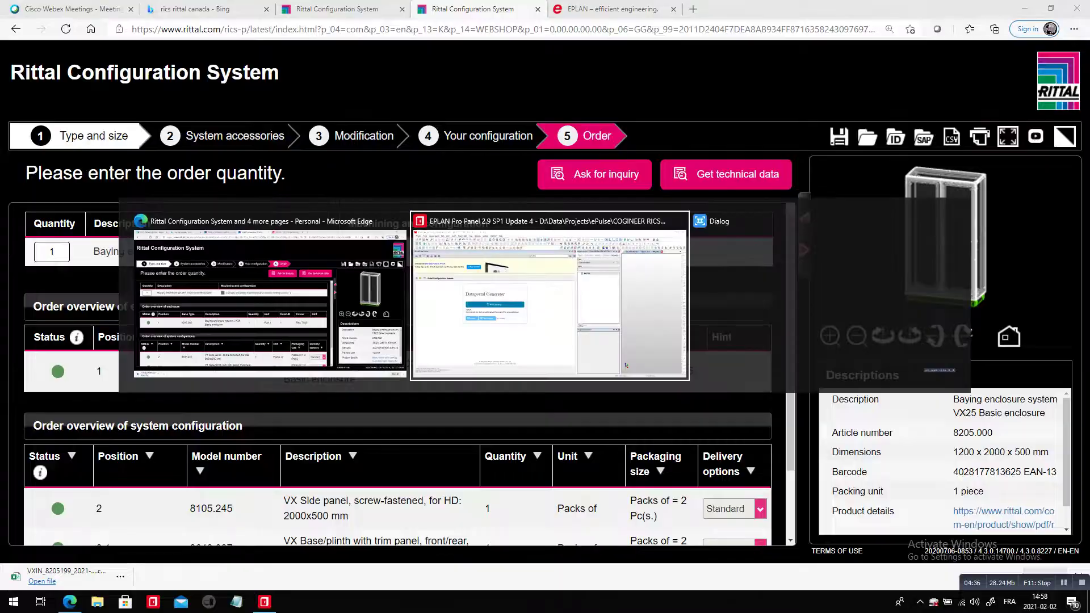
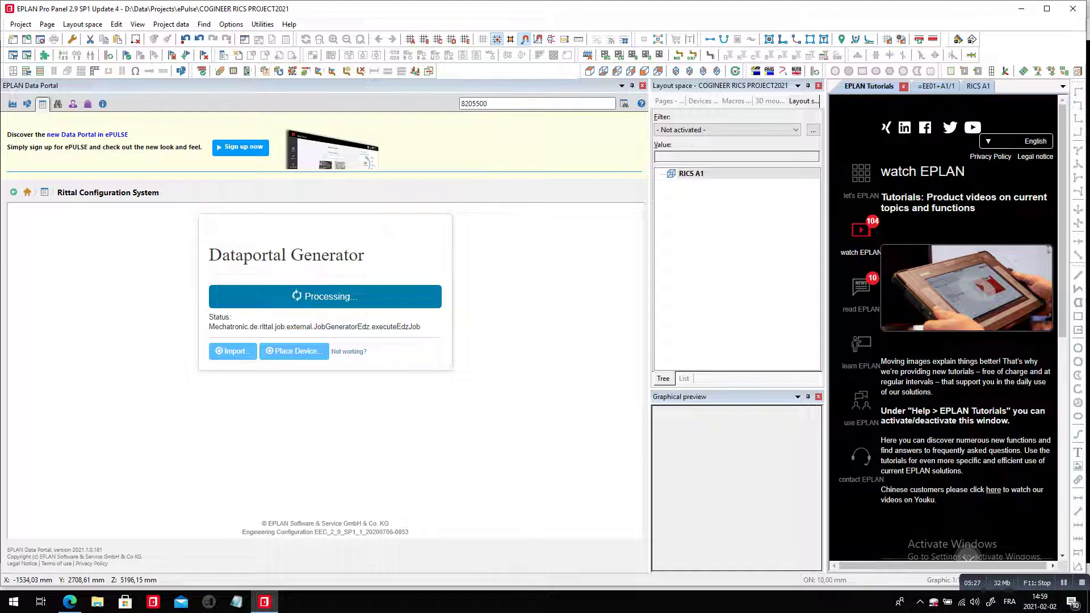
Look through the EPLAN Tutorials overview and the EPLAN Electric P8 tutorials page.
{"action": "scroll", "coordinate": [943, 323], "scroll_direction": "down", "scroll_amount": 6}
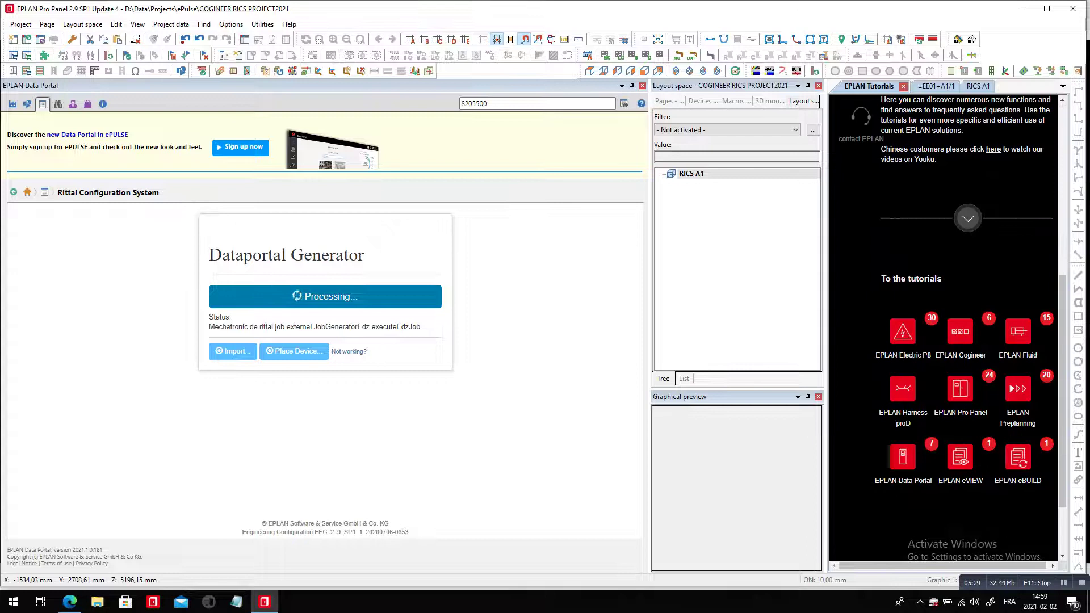
{"action": "left_click", "coordinate": [903, 332]}
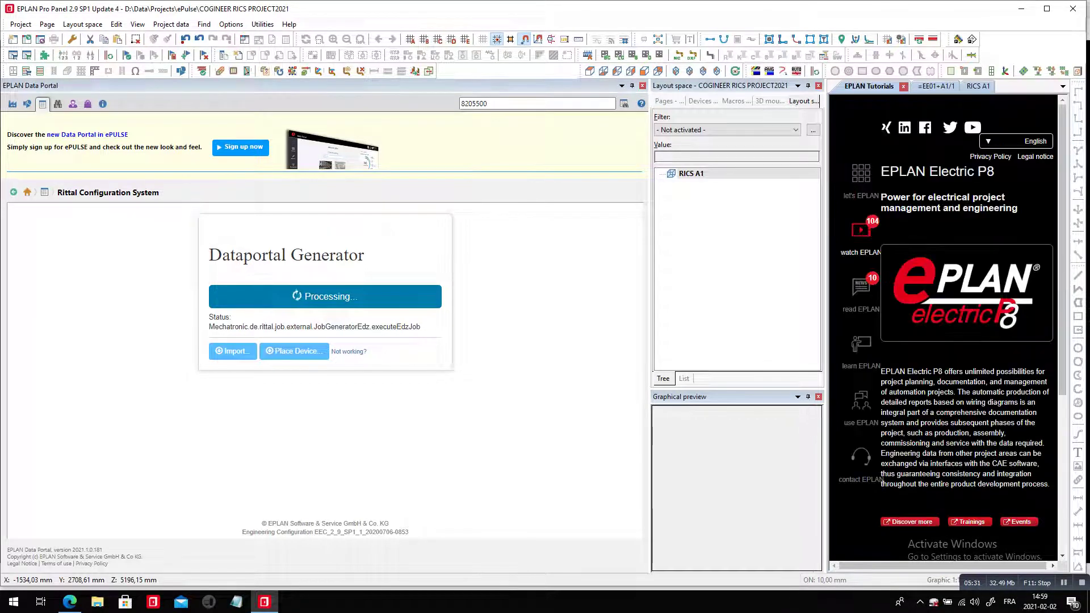
{"action": "scroll", "coordinate": [926, 350], "scroll_direction": "down", "scroll_amount": 3}
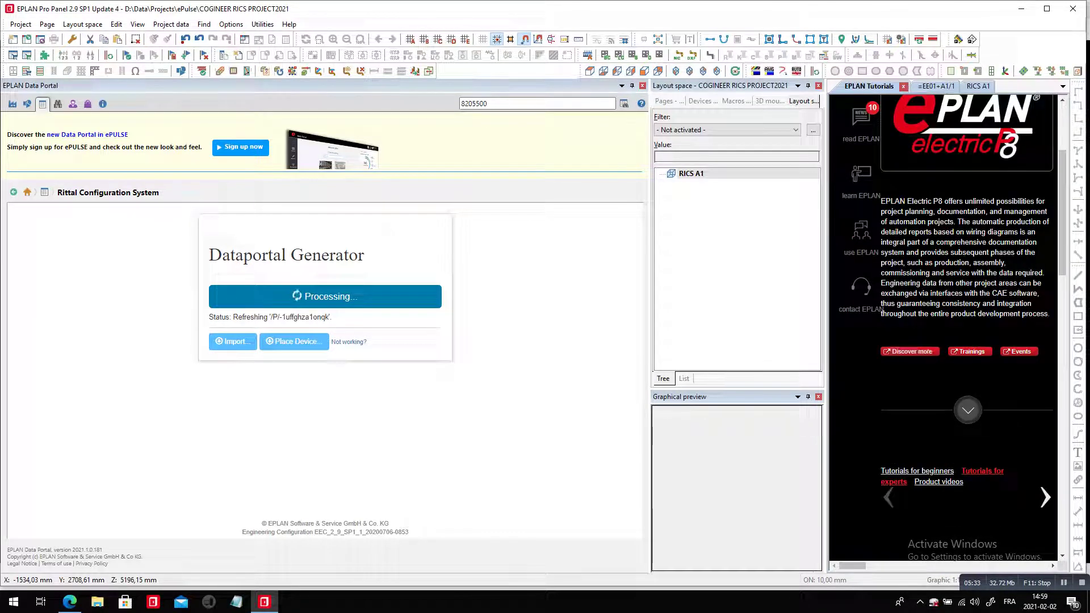
{"action": "scroll", "coordinate": [943, 324], "scroll_direction": "down", "scroll_amount": 3}
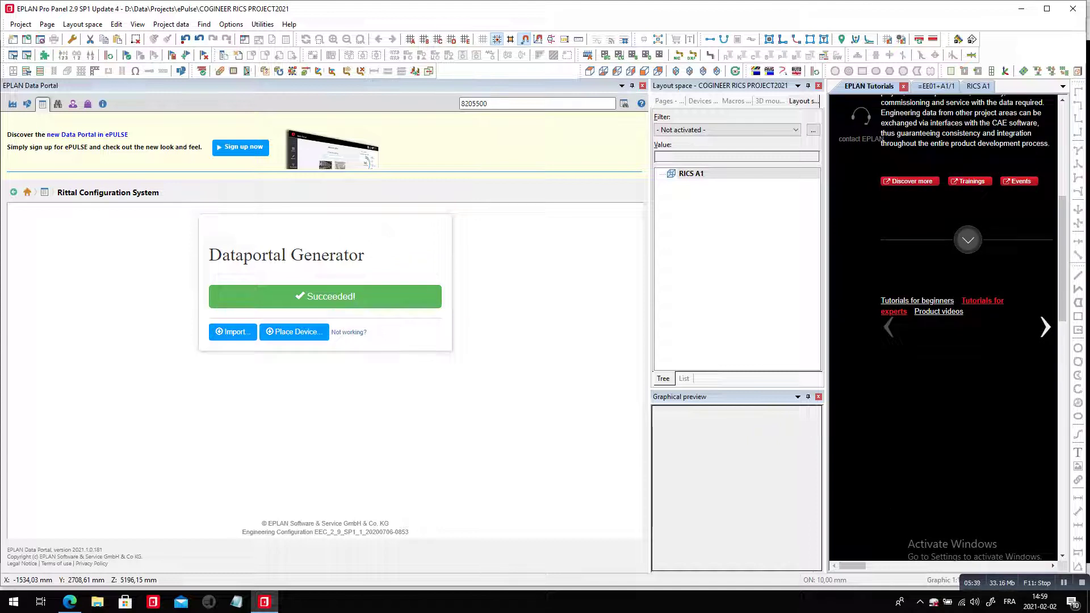
Place one generated enclosure in the RICS A1 layout space, importing its data with Add new records only, and close the Data Portal.
{"action": "left_click", "coordinate": [978, 86]}
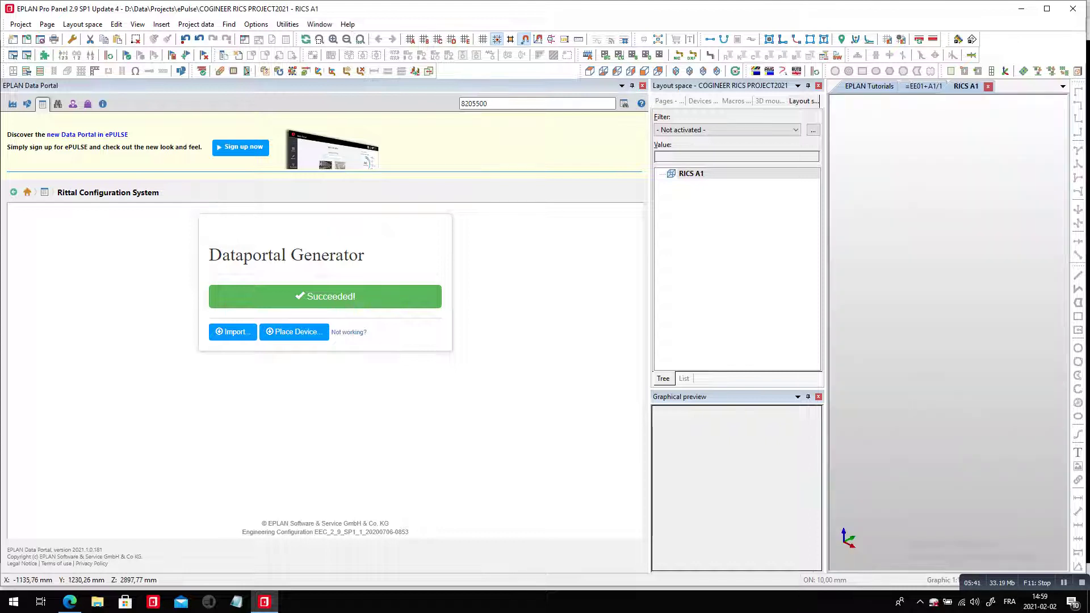
{"action": "left_click", "coordinate": [293, 332]}
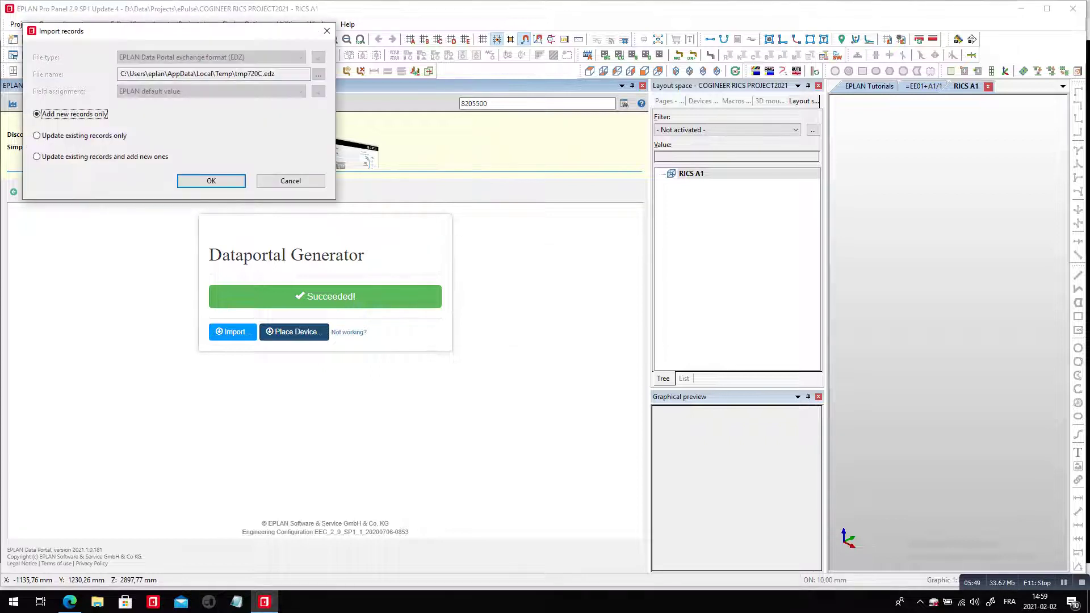
{"action": "key", "text": "Return"}
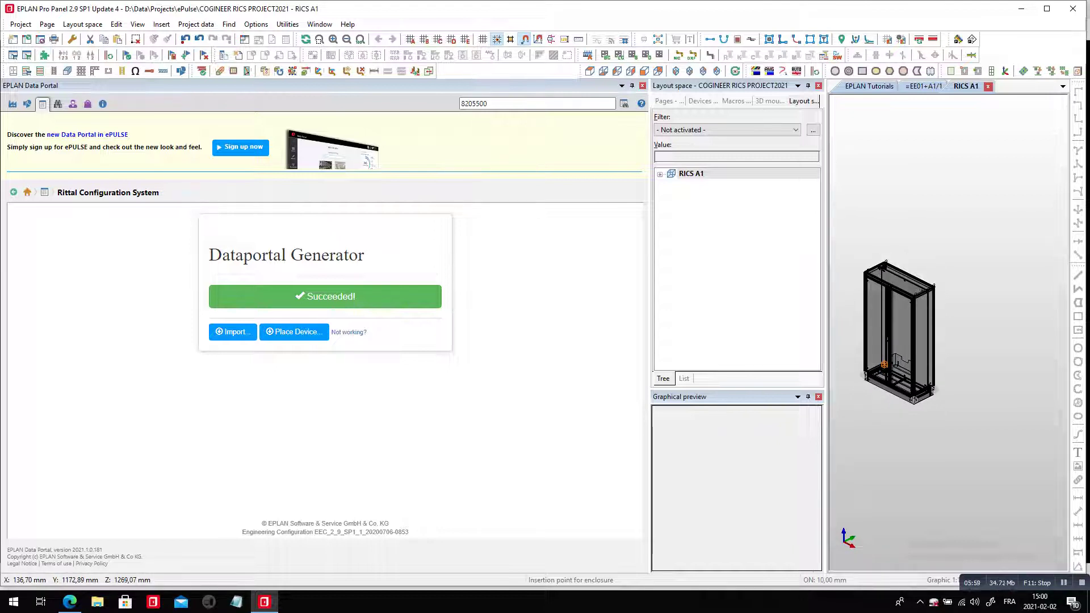
{"action": "left_click", "coordinate": [914, 400]}
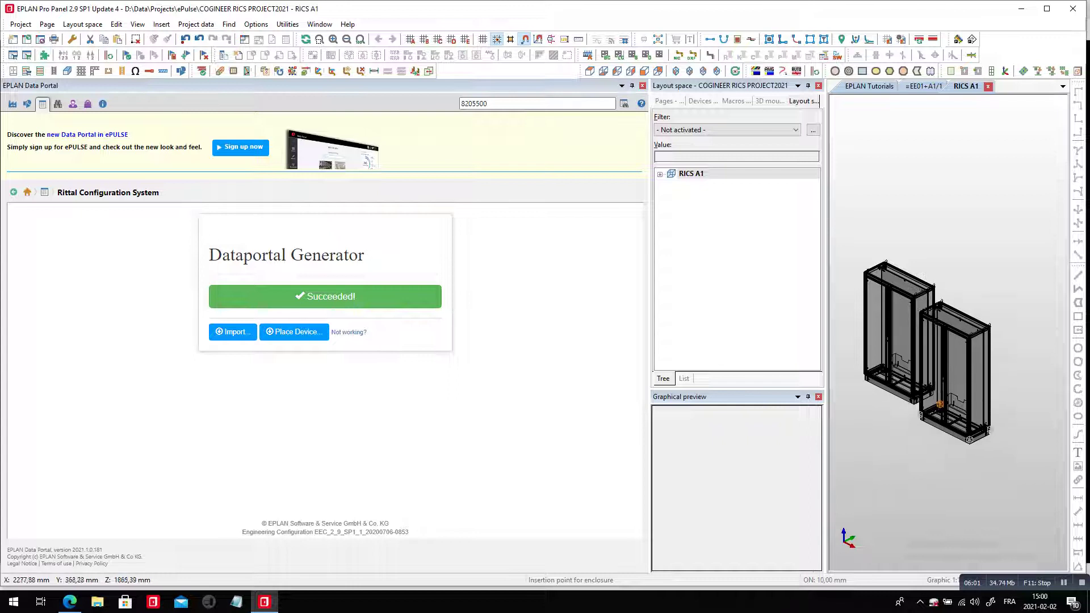
{"action": "key", "text": "Escape"}
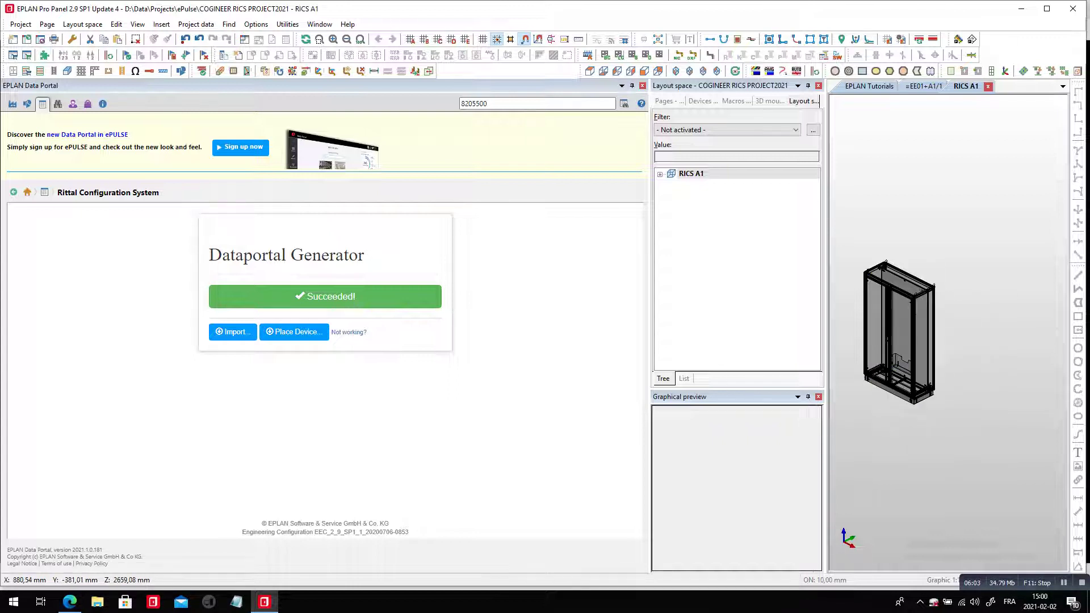
{"action": "left_click", "coordinate": [294, 331]}
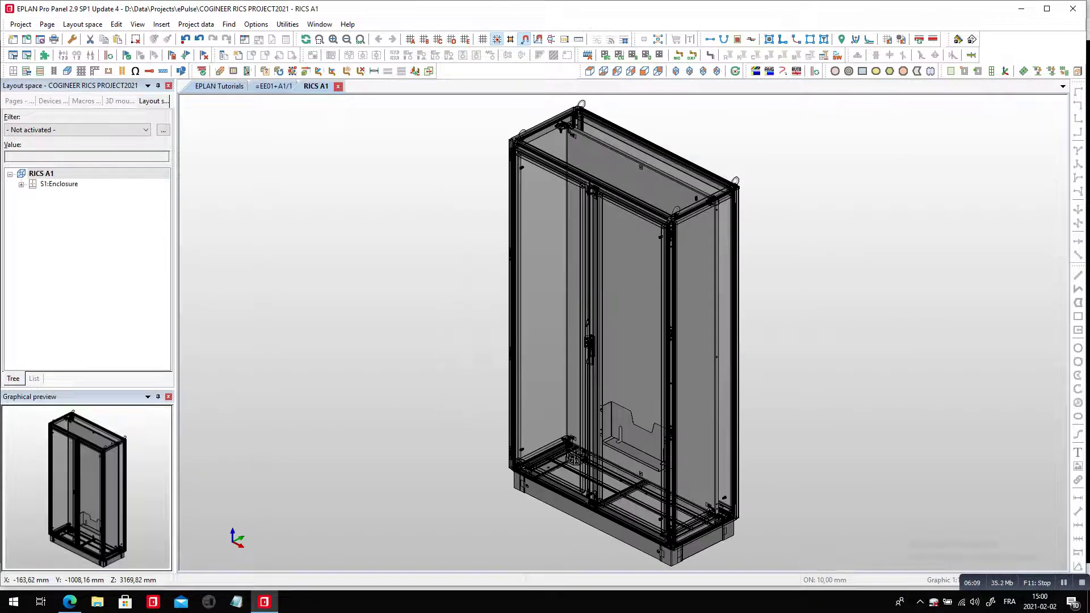
Open S1:Enclosure, show only its mounting panels and switch to the front view.
{"action": "double_click", "coordinate": [59, 183]}
{"action": "right_click", "coordinate": [61, 183]}
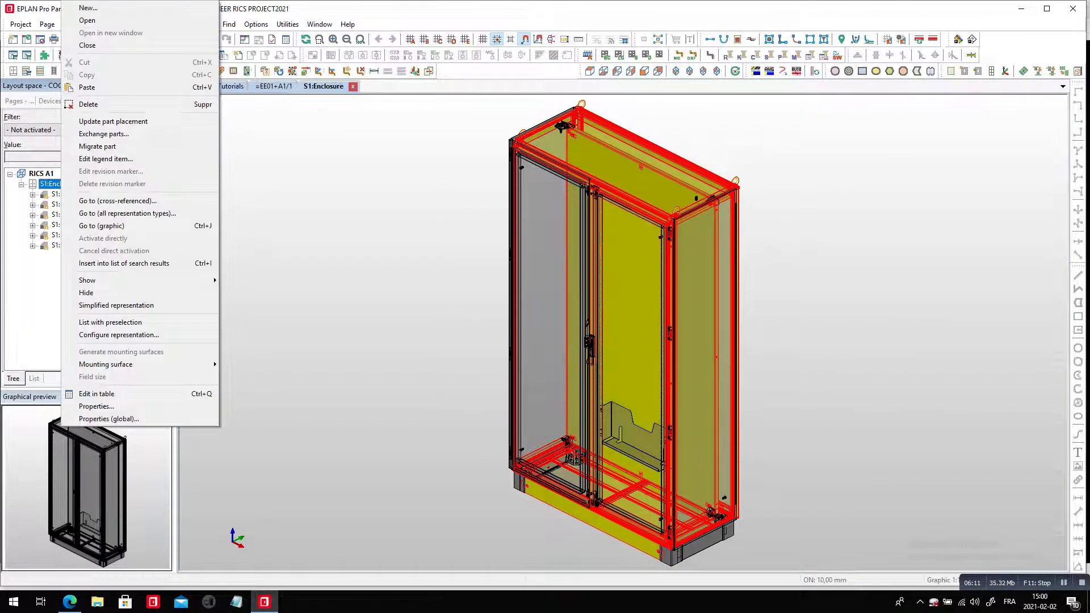
{"action": "mouse_move", "coordinate": [142, 280]}
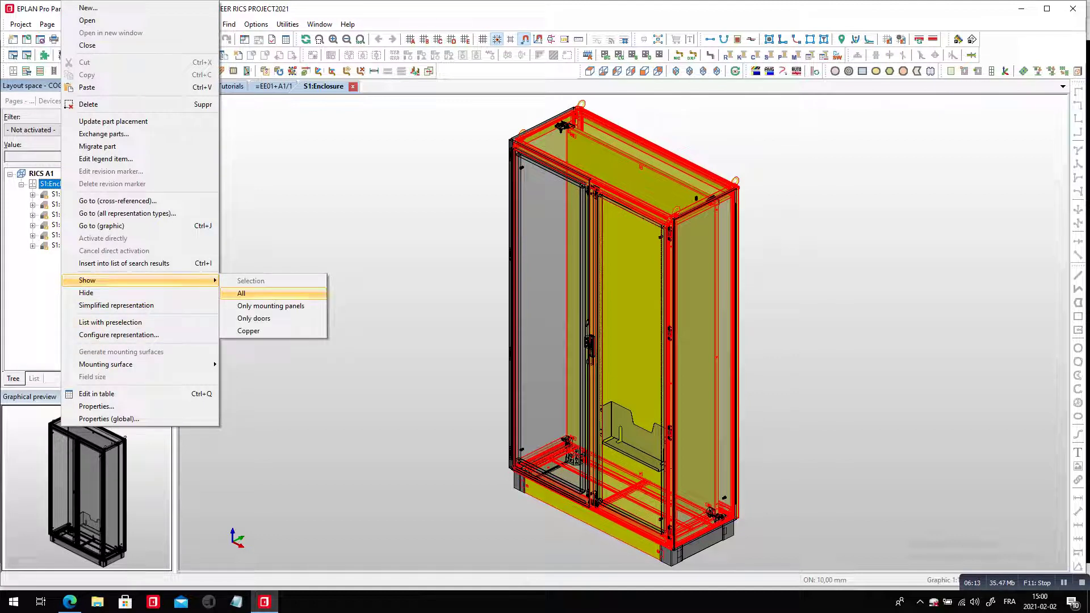
{"action": "left_click", "coordinate": [271, 306]}
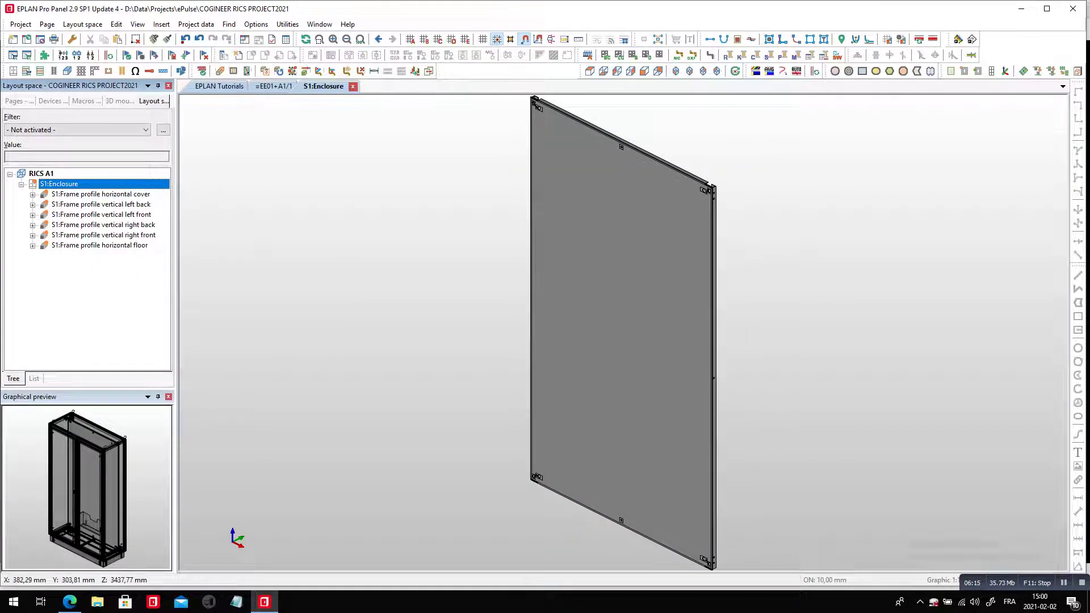
{"action": "left_click", "coordinate": [645, 71]}
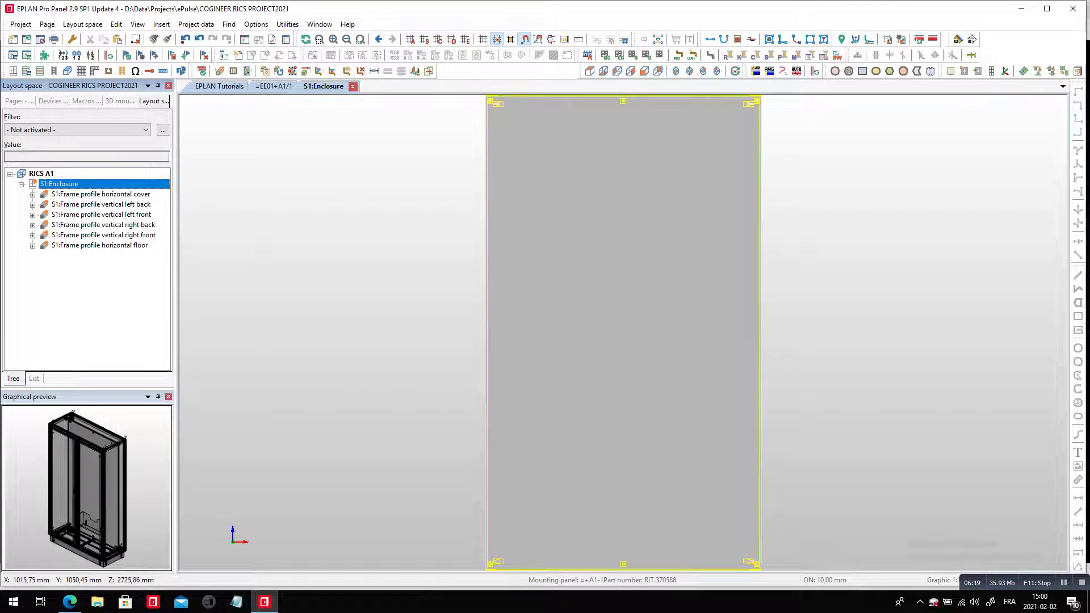
Insert the window macro RAILS_WM_30X30.ema at the mounting panel's upper left area, at about X 10 mm, Y 1150 mm.
{"action": "left_click", "coordinate": [623, 333]}
{"action": "key", "text": "m"}
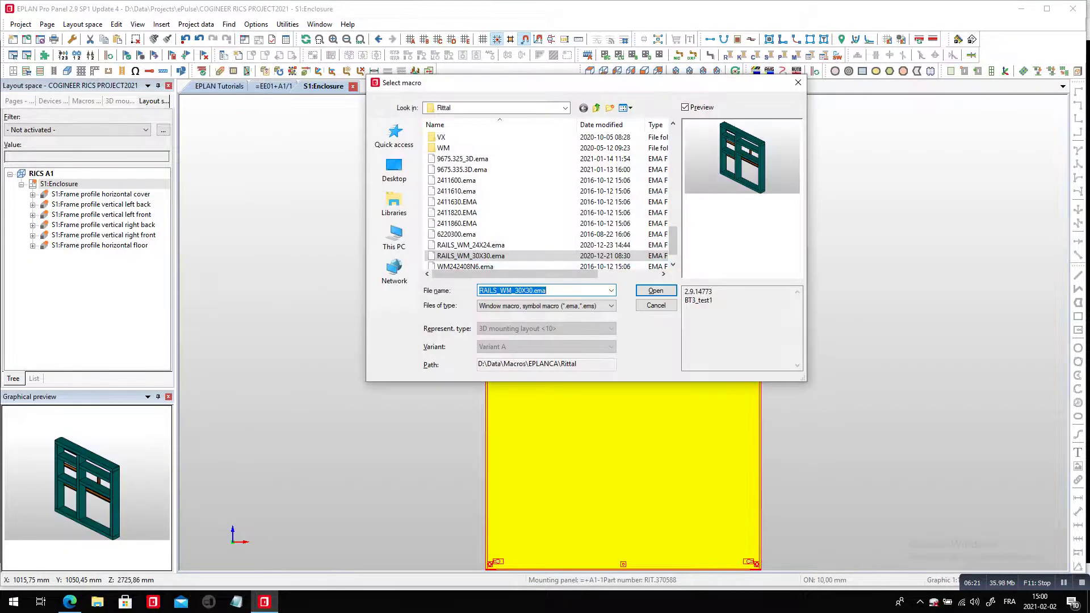
{"action": "key", "text": "Return"}
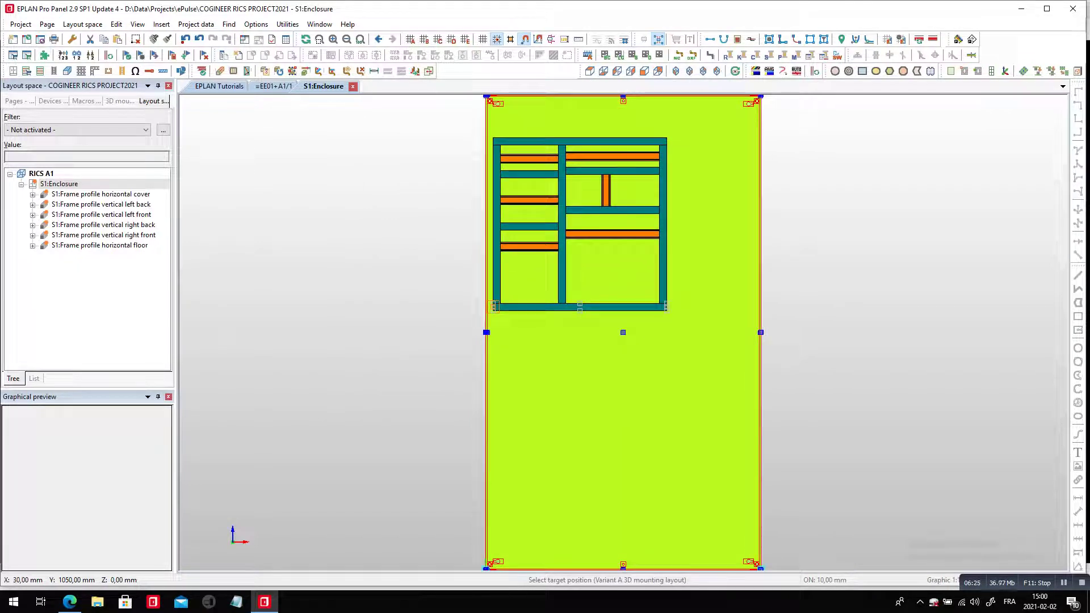
{"action": "left_click", "coordinate": [486, 268]}
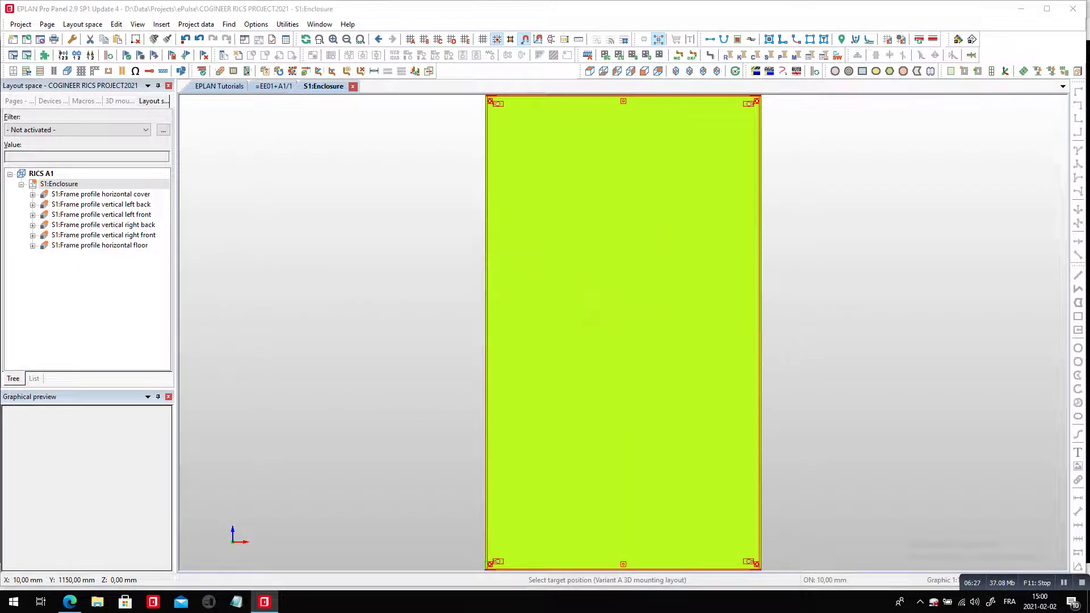
{"action": "key", "text": "Return"}
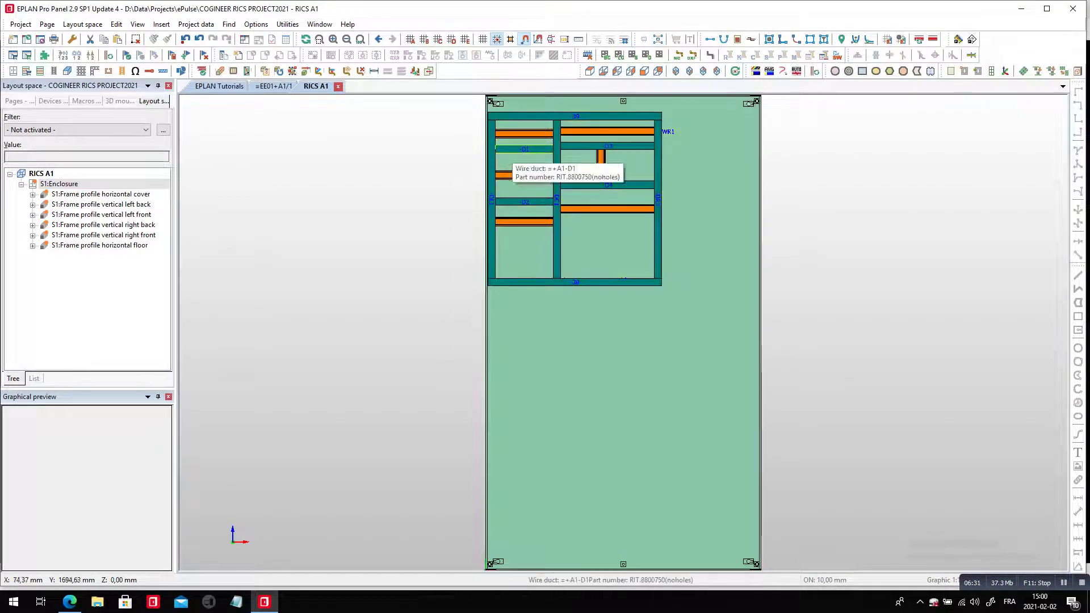
Place the TB terminals from the 3D mounting layout on the rail above wire duct D1, continuing on the rail below D2.
{"action": "scroll", "coordinate": [484, 170], "scroll_direction": "up", "scroll_amount": 6}
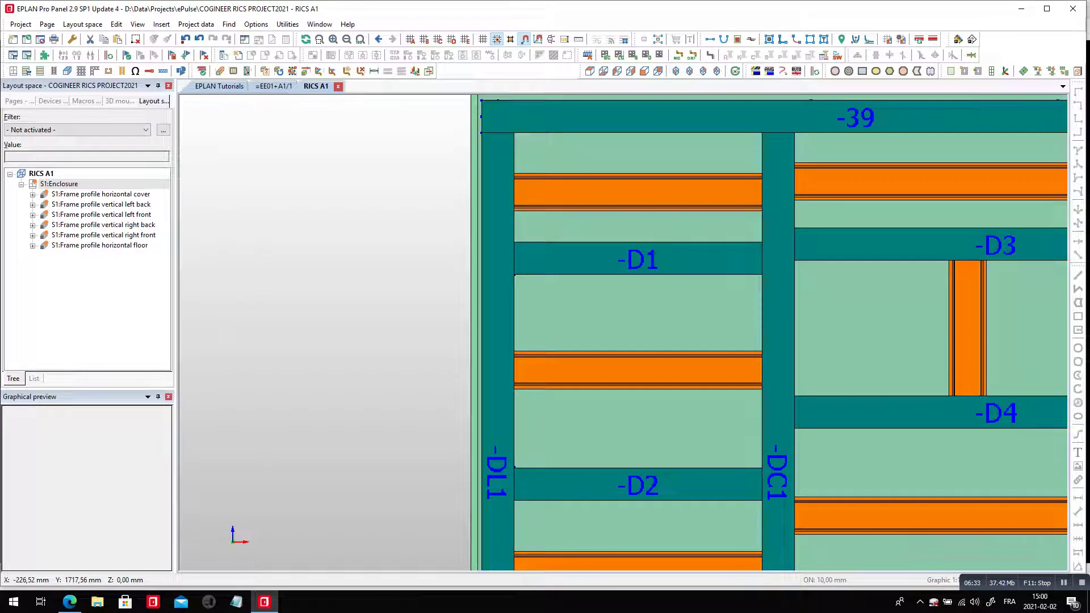
{"action": "left_click", "coordinate": [119, 101]}
{"action": "double_click", "coordinate": [33, 184]}
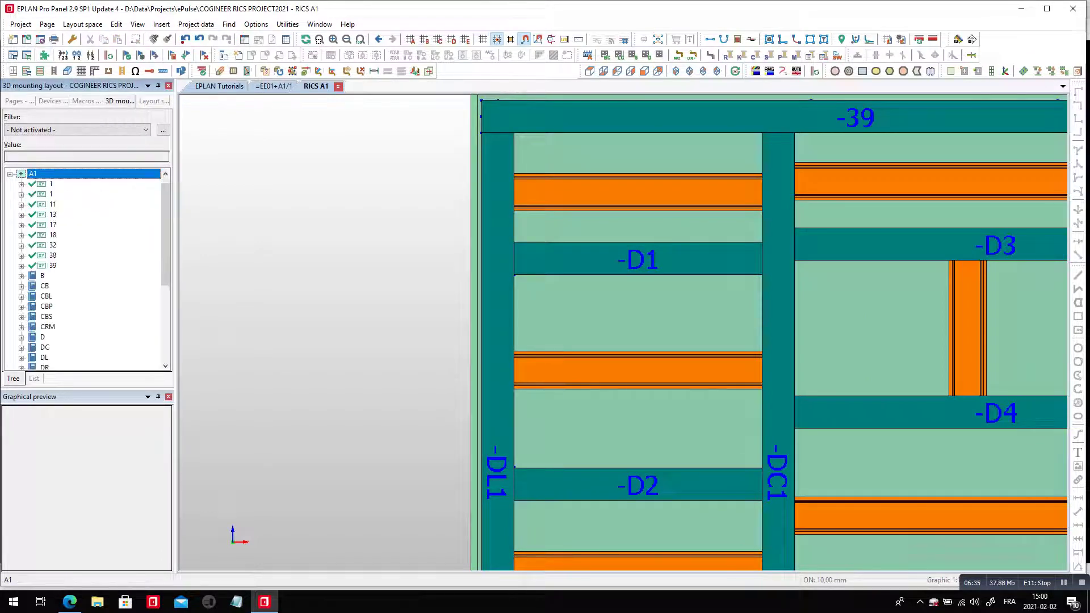
{"action": "scroll", "coordinate": [86, 267], "scroll_direction": "down", "scroll_amount": 3}
{"action": "scroll", "coordinate": [85, 266], "scroll_direction": "down", "scroll_amount": 2}
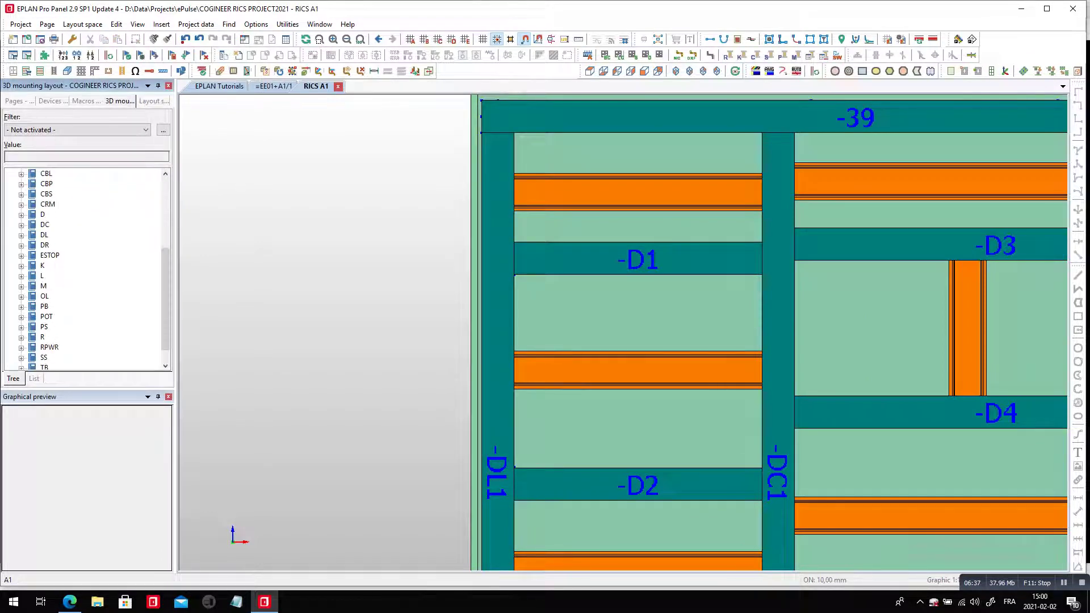
{"action": "left_click", "coordinate": [44, 357]}
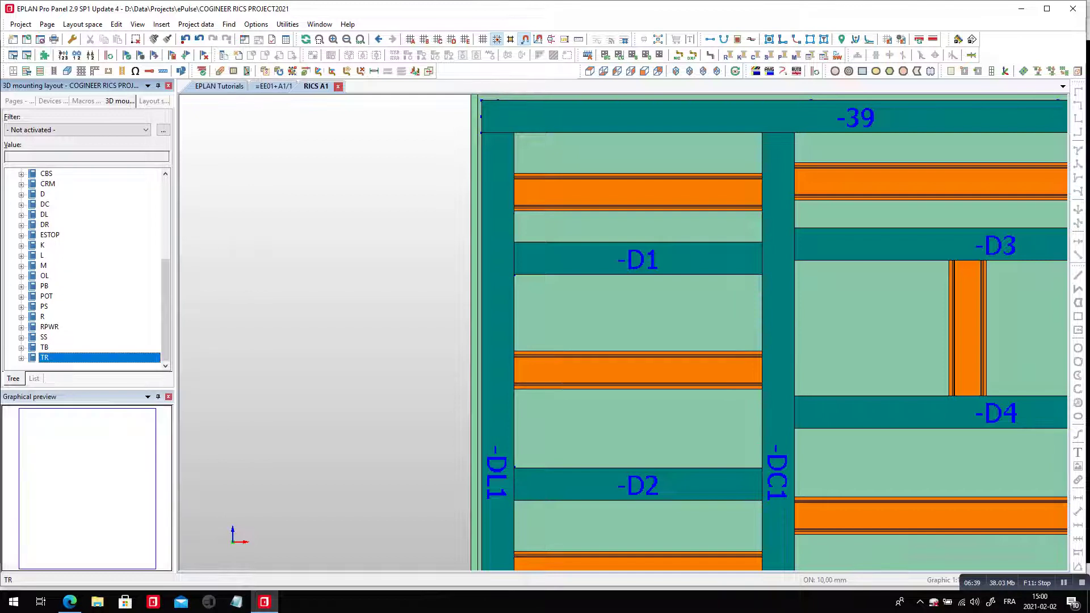
{"action": "left_click", "coordinate": [45, 347]}
{"action": "key", "text": "Right"}
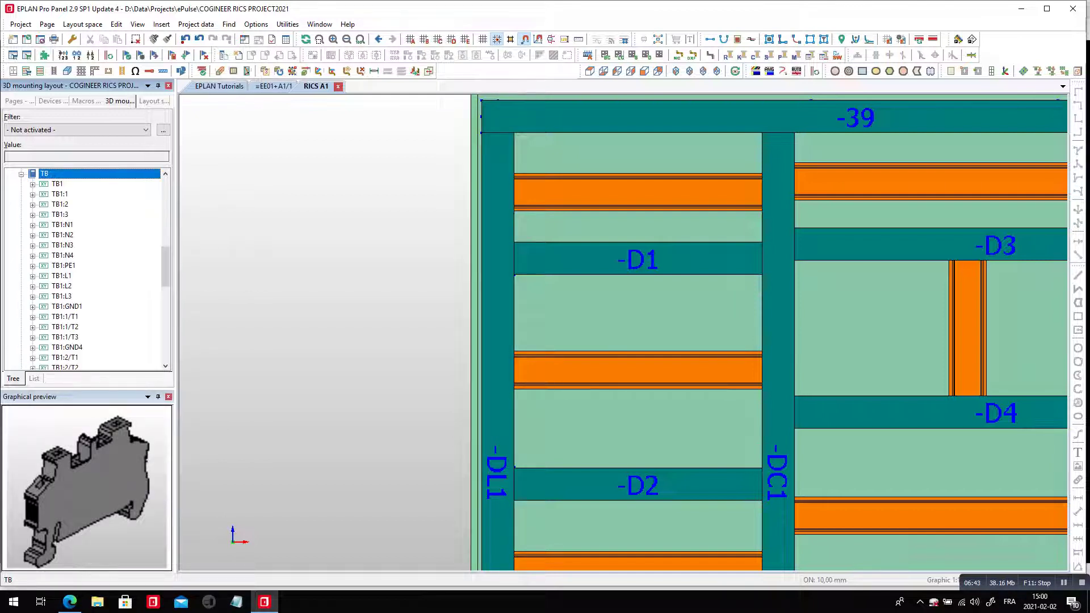
{"action": "left_click_drag", "start_coordinate": [45, 173], "coordinate": [224, 214]}
{"action": "key", "text": "Return"}
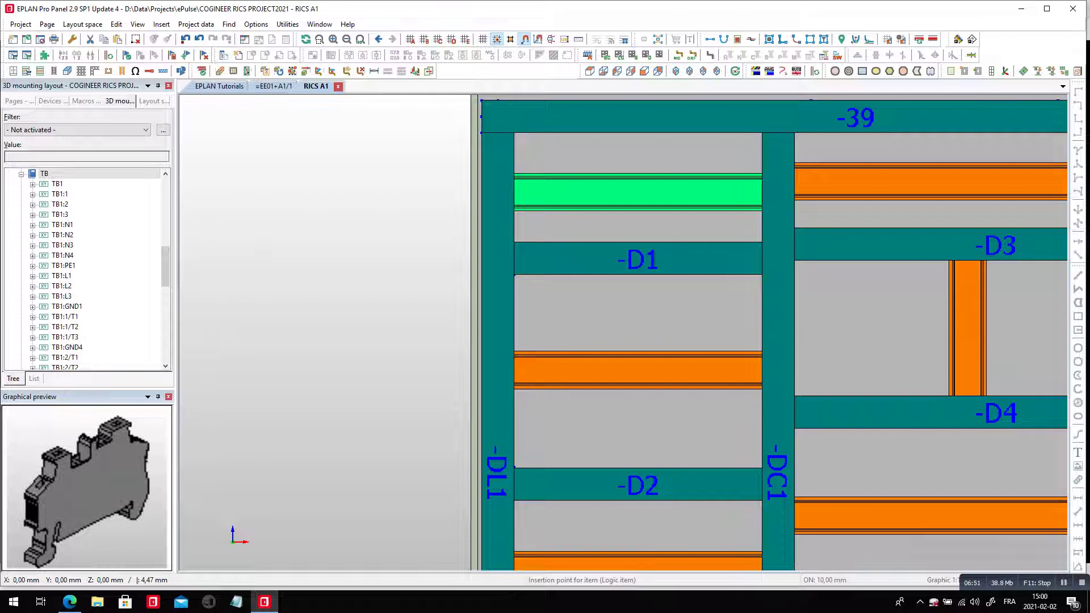
{"action": "left_click", "coordinate": [581, 184]}
{"action": "scroll", "coordinate": [581, 176], "scroll_direction": "down", "scroll_amount": 2}
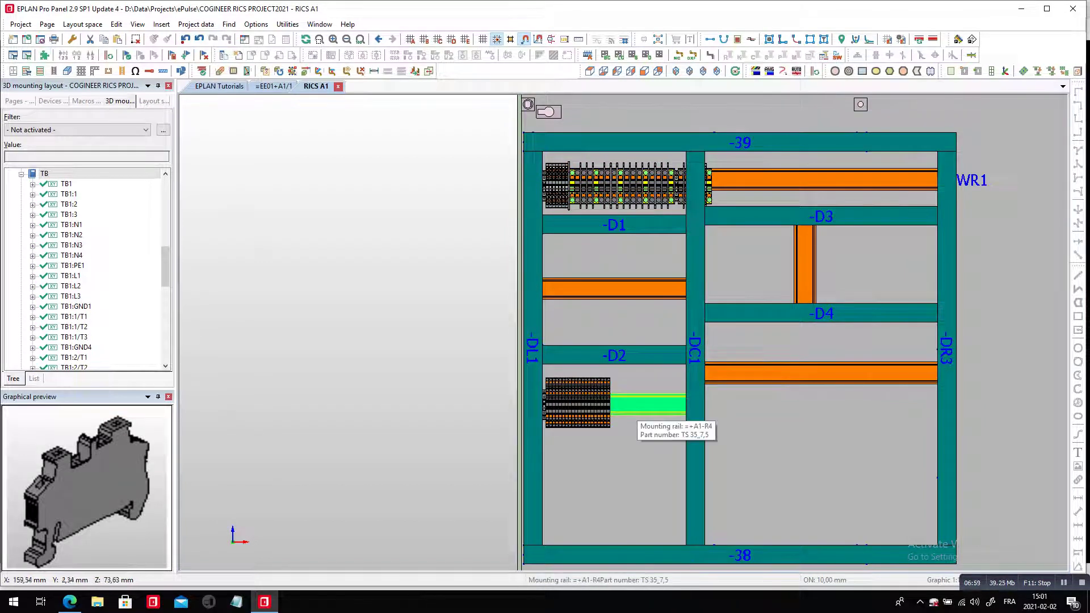
Delete the terminal group that overlaps wire duct DC1 together with its mounting rail above D1.
{"action": "left_click_drag", "start_coordinate": [495, 159], "coordinate": [737, 210]}
{"action": "left_click_drag", "start_coordinate": [737, 161], "coordinate": [723, 160]}
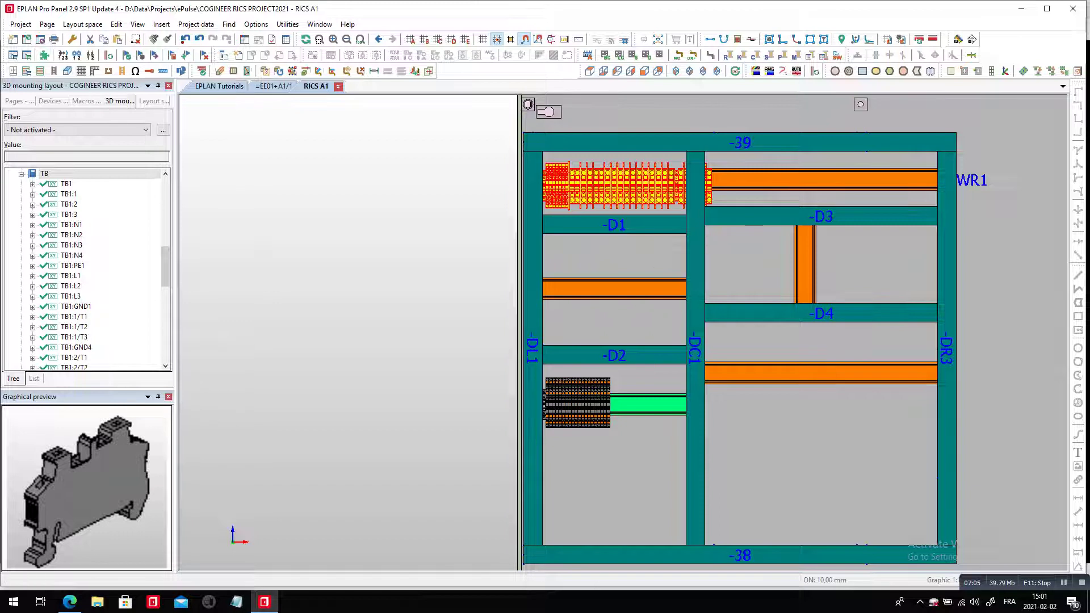
{"action": "key", "text": "Delete"}
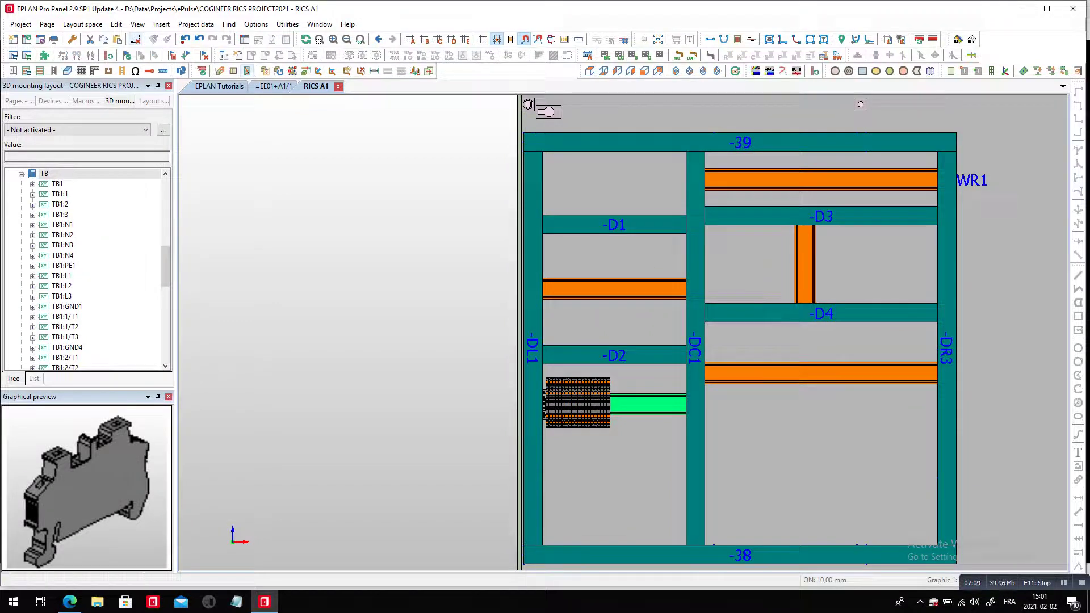
Filter the 3D mounting layout to Unplaced parts.
{"action": "left_click", "coordinate": [44, 173]}
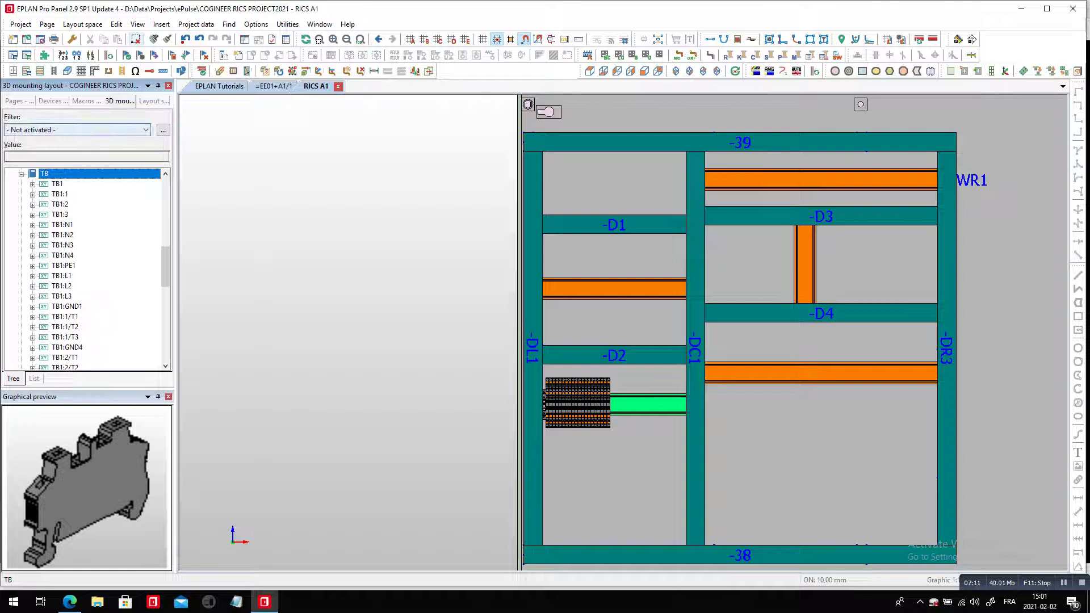
{"action": "left_click", "coordinate": [114, 129]}
{"action": "left_click", "coordinate": [34, 209]}
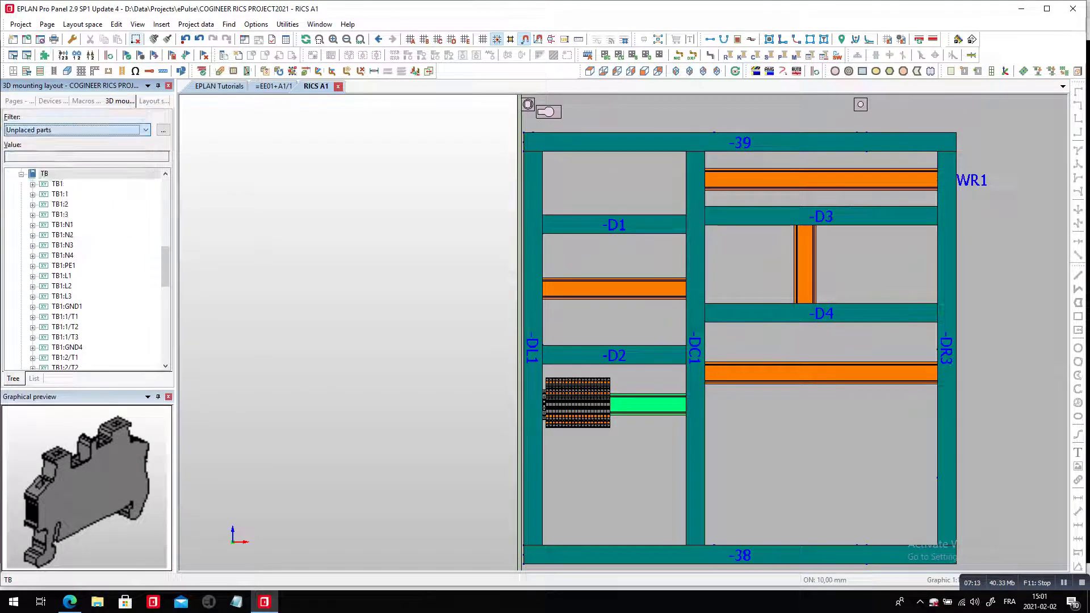
Place the unplaced TB terminals on the mounting rail above wire duct D3, starting at the rail's left end.
{"action": "left_click", "coordinate": [45, 347]}
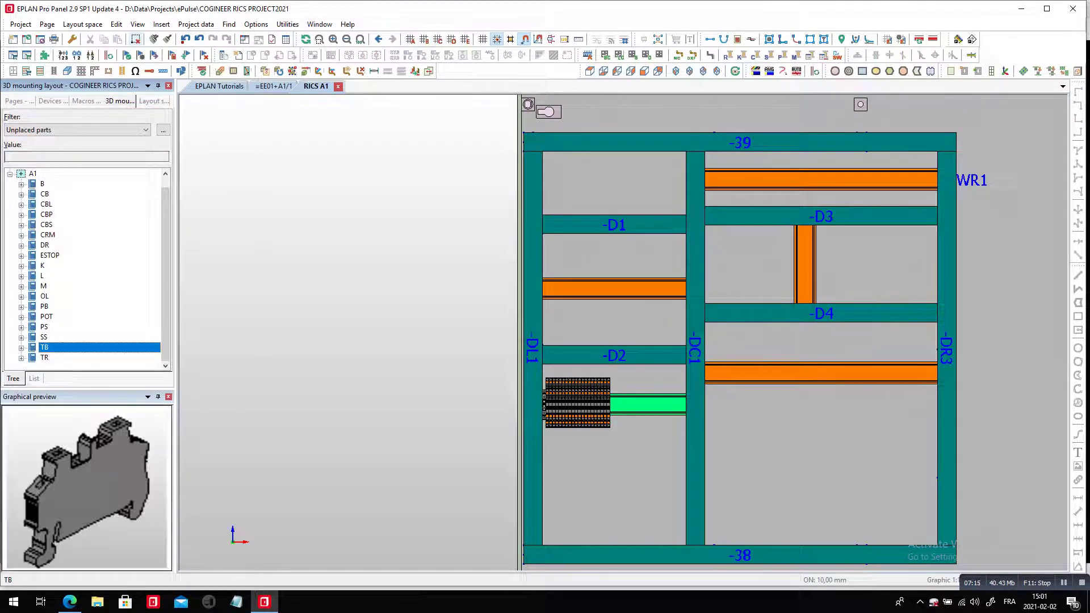
{"action": "left_click", "coordinate": [21, 347]}
{"action": "left_click_drag", "start_coordinate": [44, 173], "coordinate": [353, 227]}
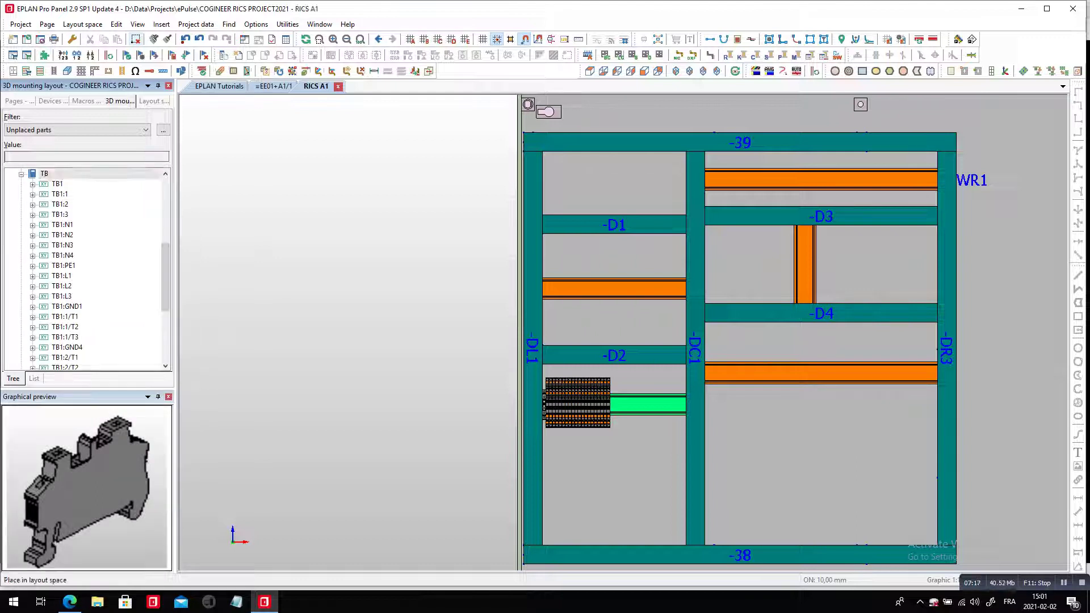
{"action": "left_click", "coordinate": [585, 303]}
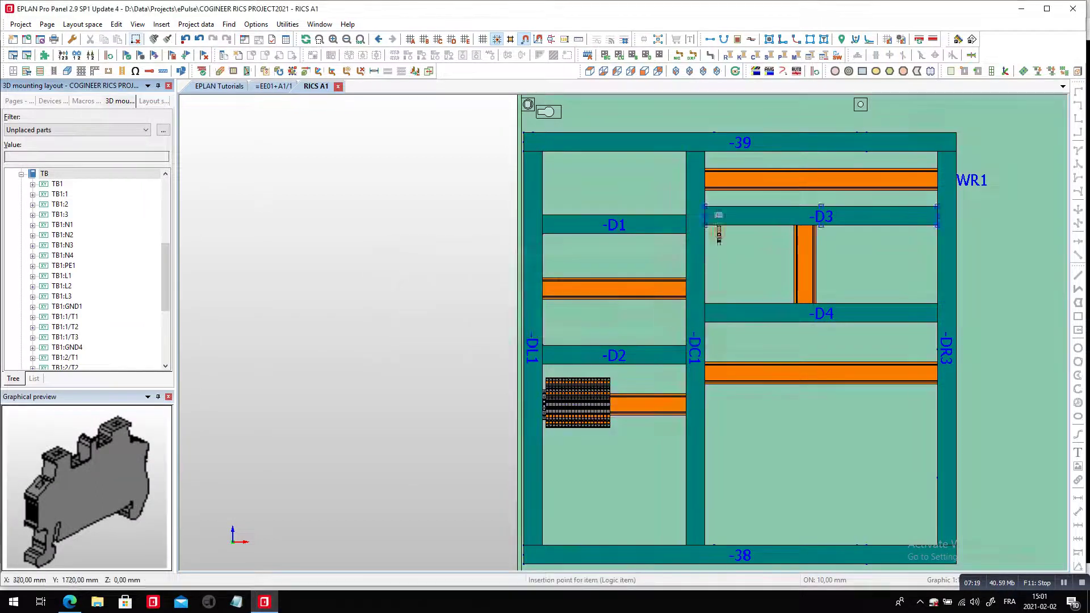
{"action": "left_click", "coordinate": [705, 180]}
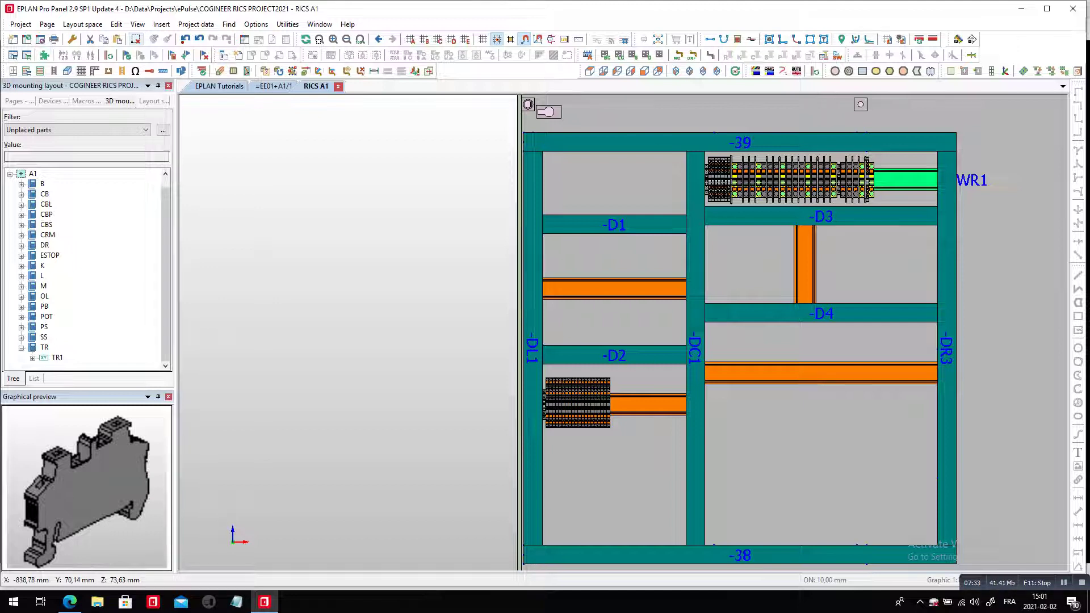
Open the complete S1:Enclosure from the layout space in 3D and return to the list of unplaced mounting parts.
{"action": "left_click", "coordinate": [154, 100]}
{"action": "double_click", "coordinate": [59, 183]}
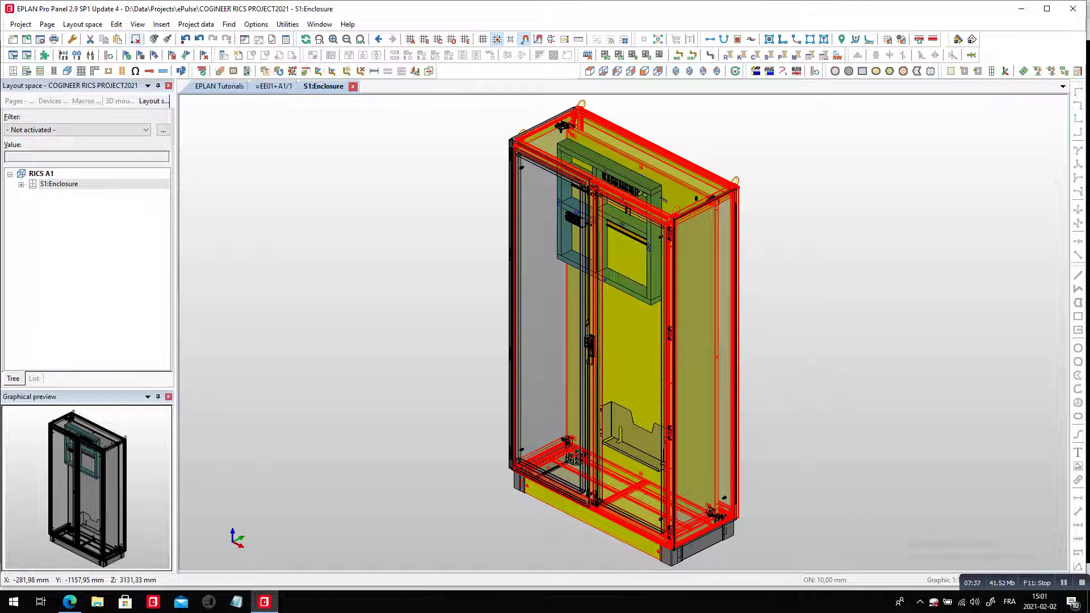
{"action": "left_click", "coordinate": [119, 101]}
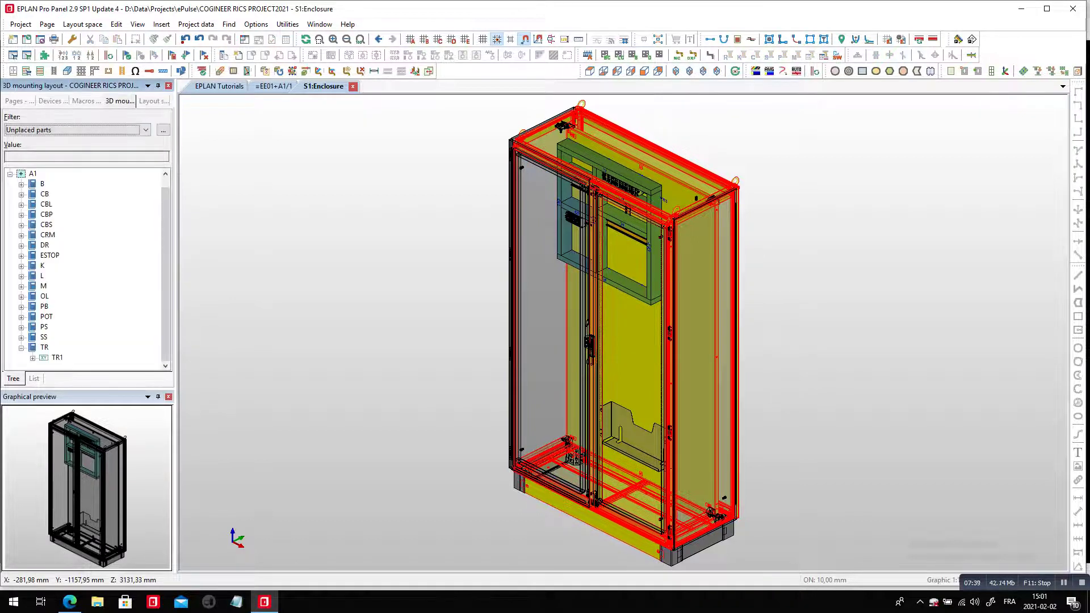
Place the PB push buttons in a row on the enclosure's left door, with 75 mm Center distance and placing mode From left to right.
{"action": "left_click", "coordinate": [45, 306]}
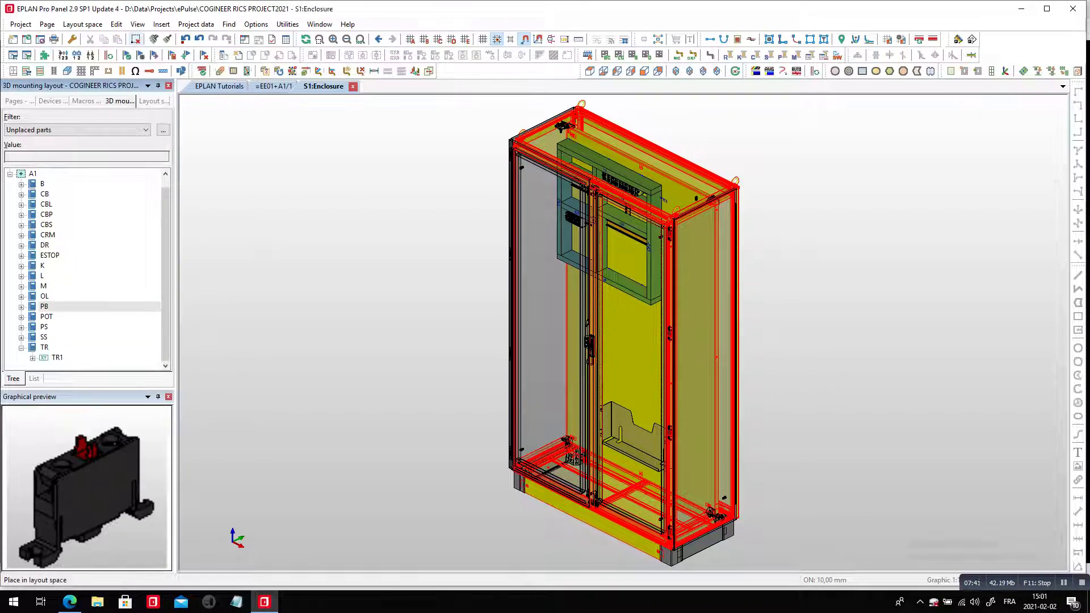
{"action": "scroll", "coordinate": [528, 249], "scroll_direction": "up", "scroll_amount": 6}
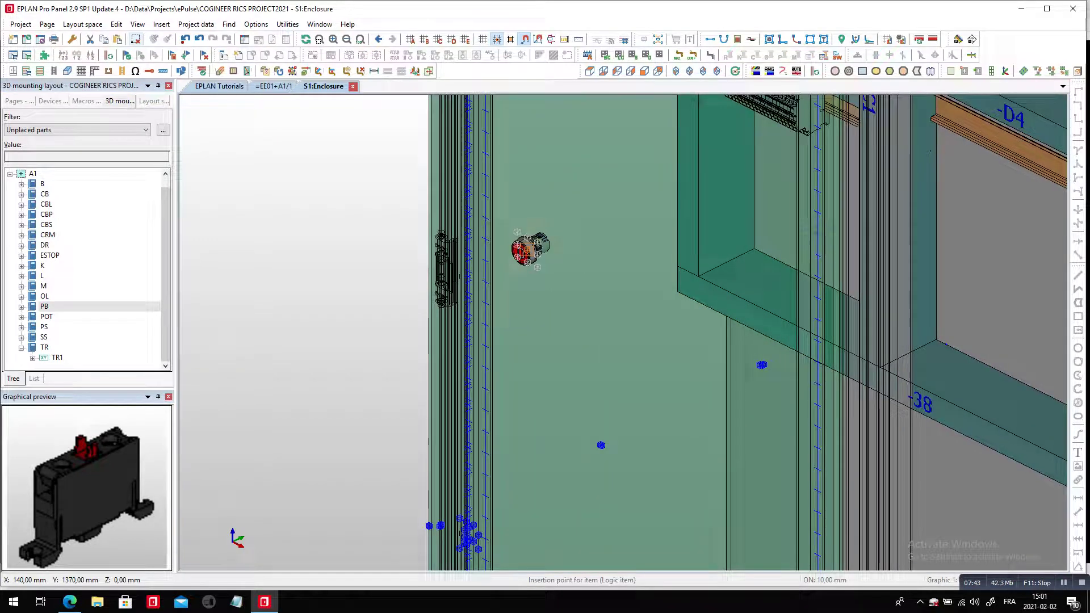
{"action": "right_click", "coordinate": [528, 249]}
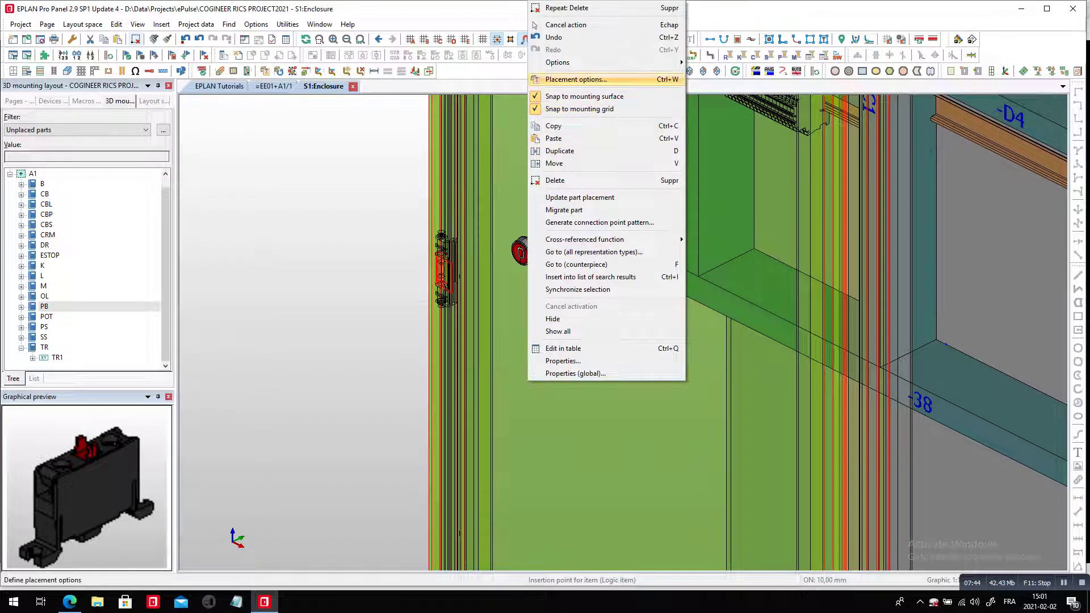
{"action": "left_click", "coordinate": [575, 79]}
{"action": "left_click", "coordinate": [272, 318]}
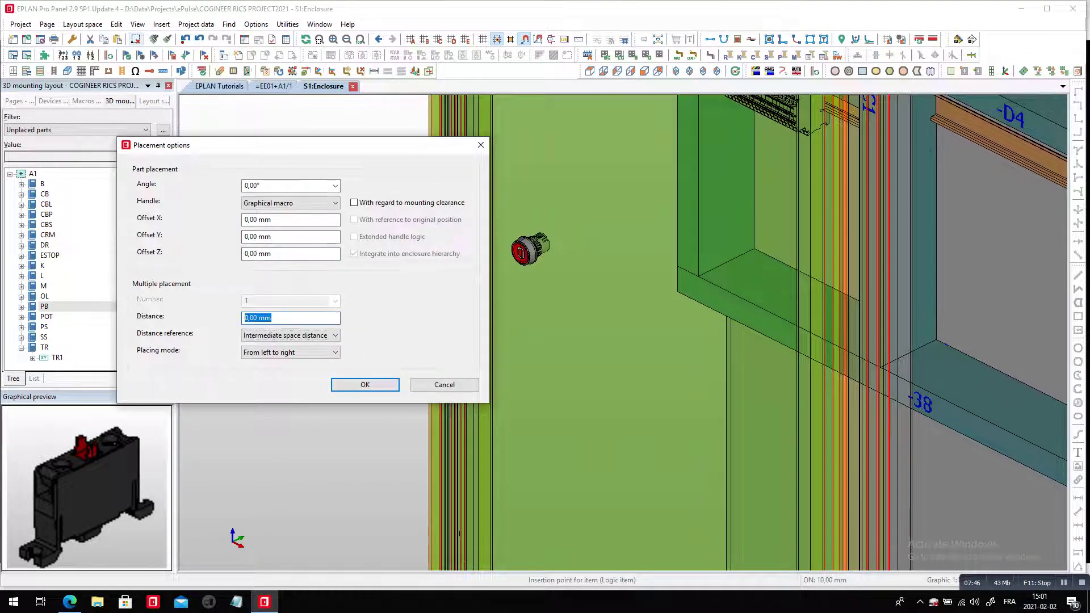
{"action": "type", "text": "75"}
{"action": "left_click", "coordinate": [290, 335]}
{"action": "left_click", "coordinate": [273, 345]}
{"action": "left_click", "coordinate": [364, 385]}
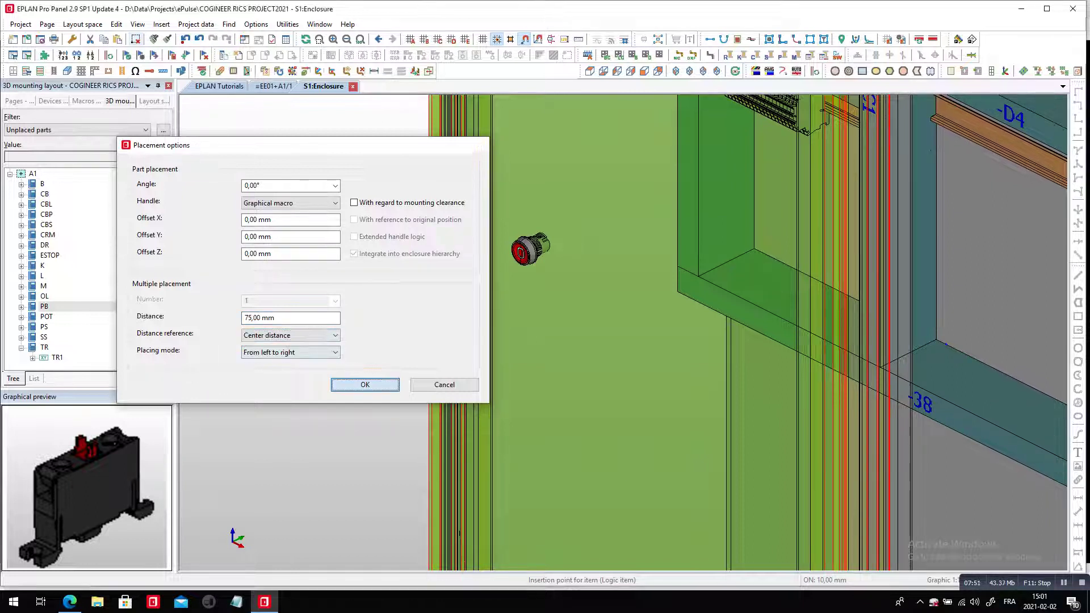
{"action": "key", "text": "Return"}
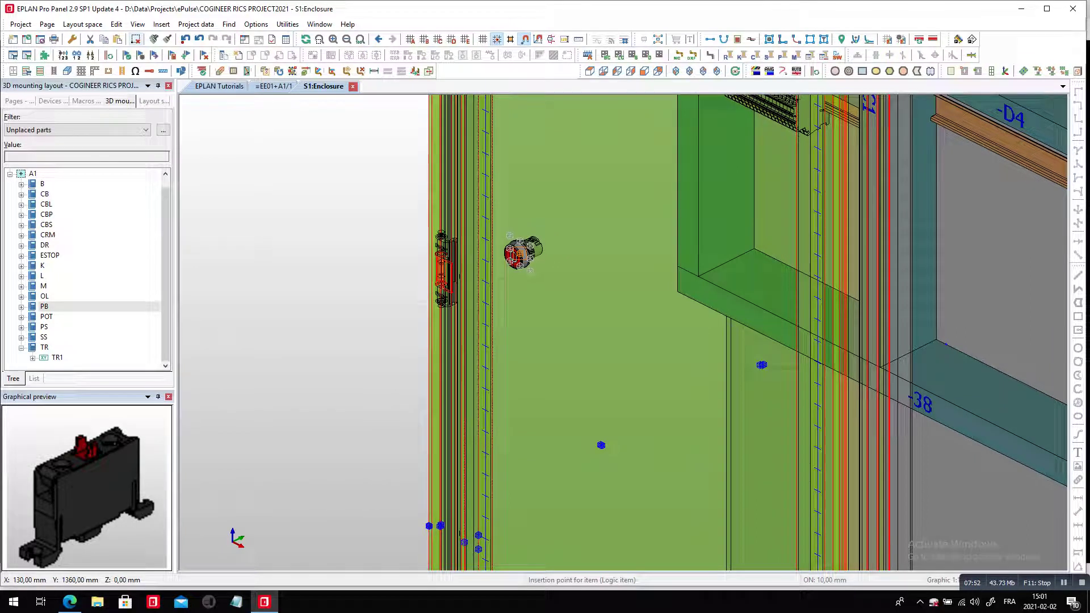
{"action": "left_click", "coordinate": [527, 257]}
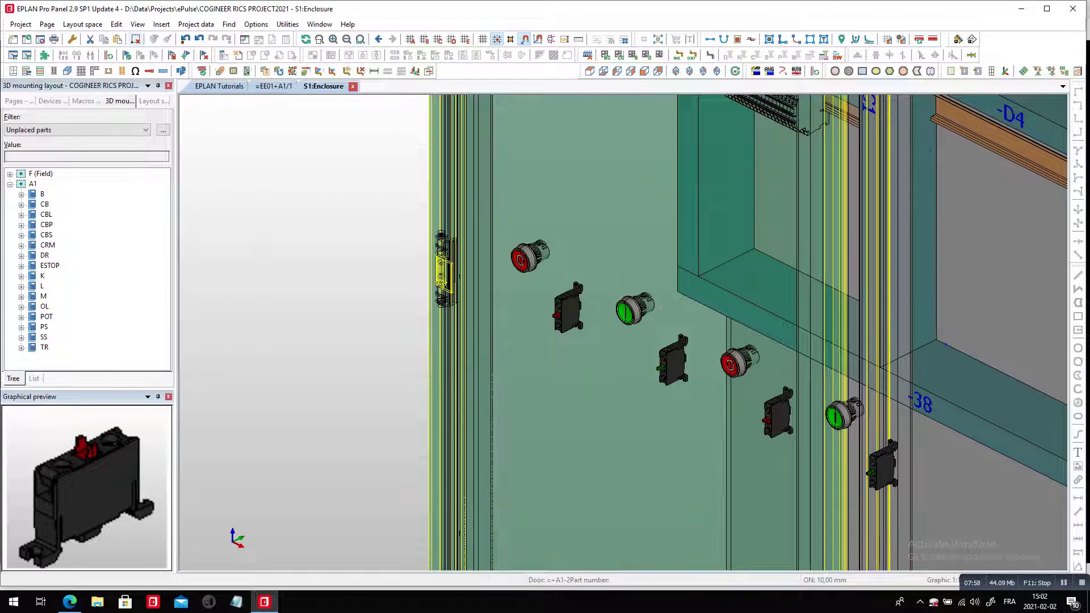
Switch to the front view and delete the four contact blocks placed between the push buttons on the door.
{"action": "left_click", "coordinate": [644, 71]}
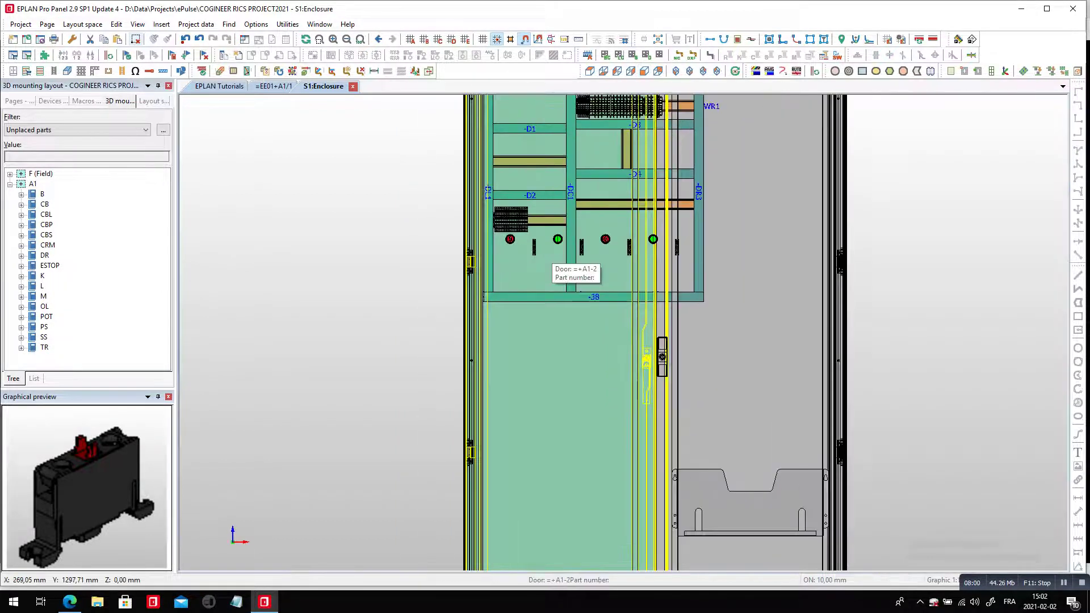
{"action": "scroll", "coordinate": [550, 258], "scroll_direction": "up", "scroll_amount": 2}
{"action": "left_click", "coordinate": [522, 245]}
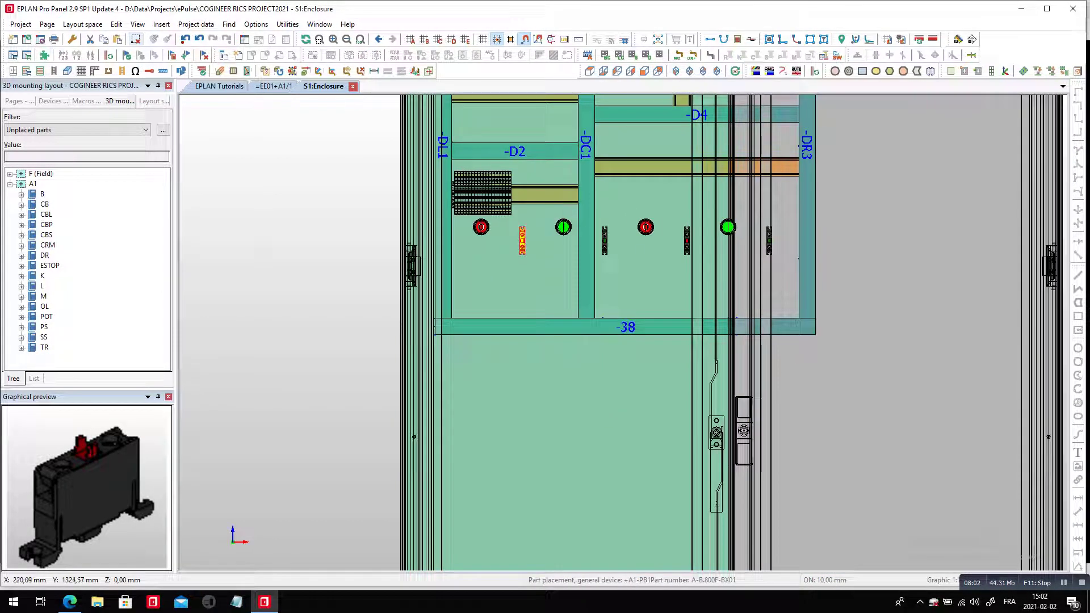
{"action": "left_click", "coordinate": [605, 241], "text": "ctrl"}
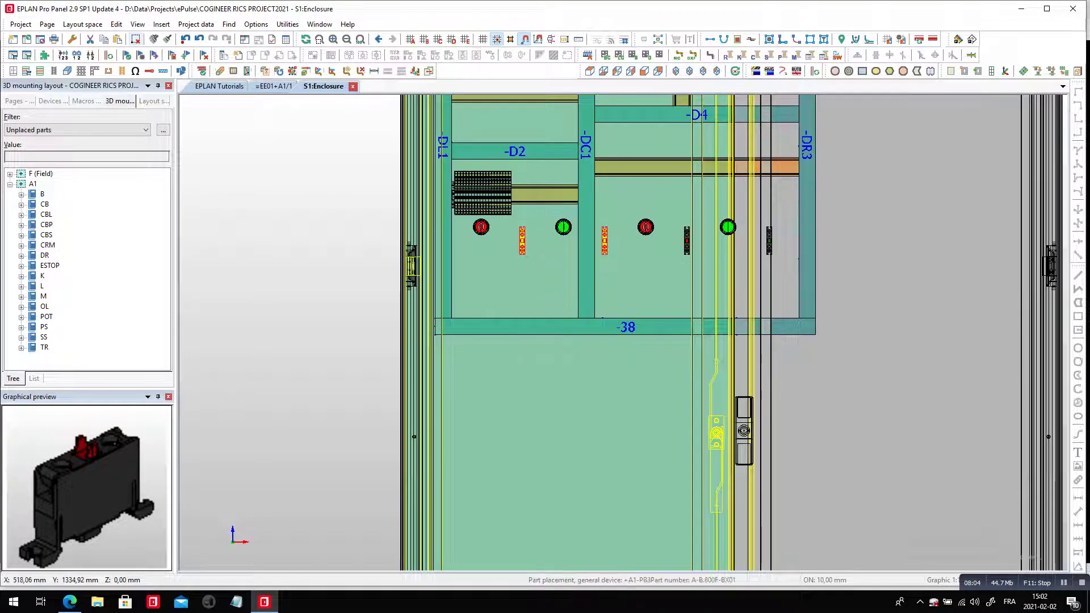
{"action": "left_click", "coordinate": [688, 240], "text": "ctrl"}
{"action": "left_click", "coordinate": [769, 241], "text": "ctrl"}
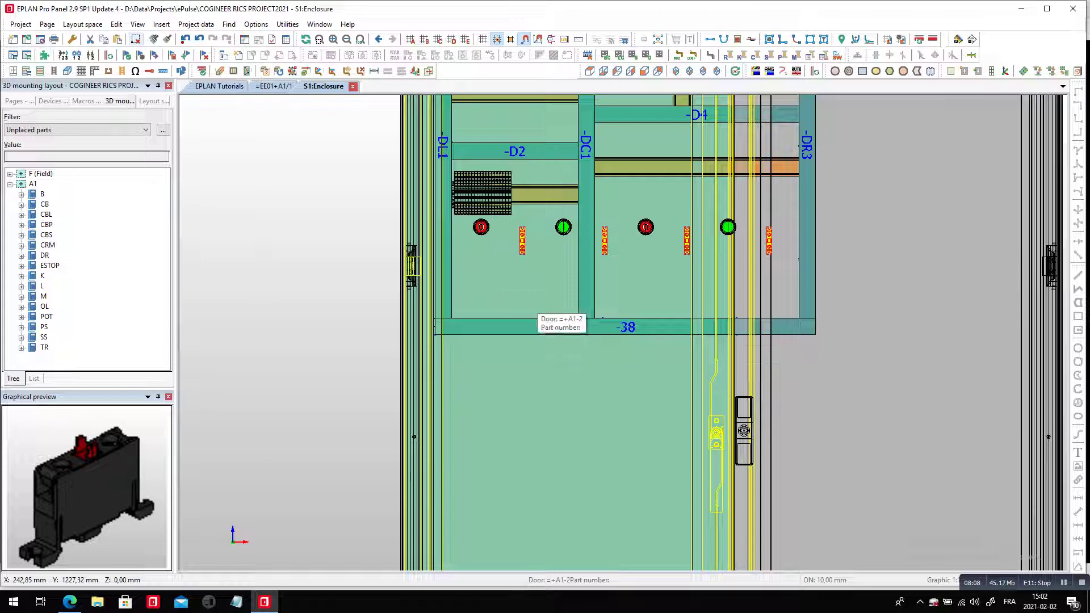
{"action": "key", "text": "Escape"}
{"action": "left_click_drag", "start_coordinate": [344, 220], "coordinate": [778, 276]}
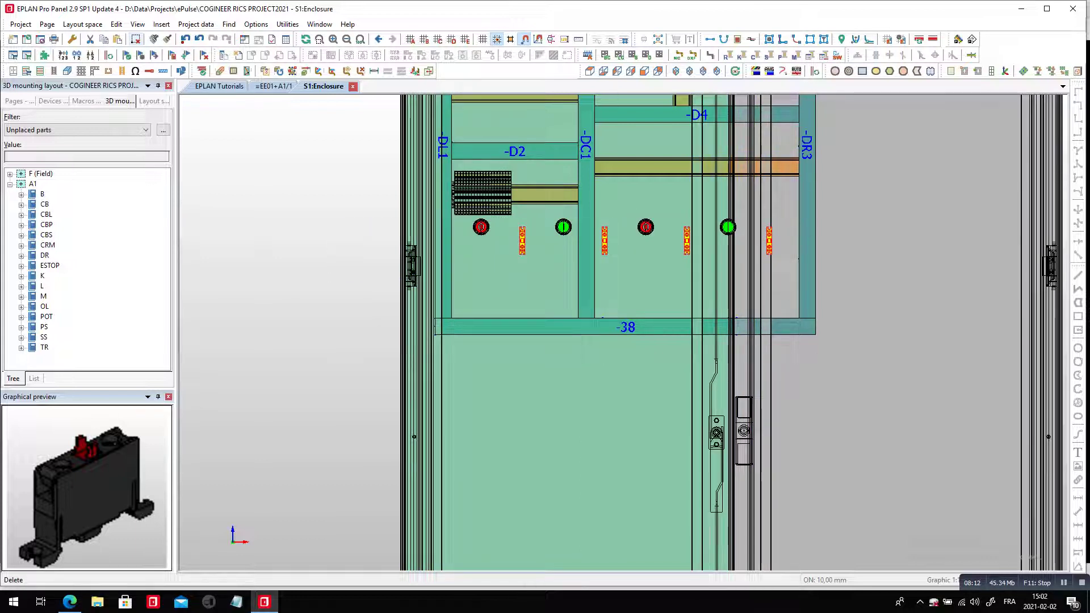
{"action": "key", "text": "Delete"}
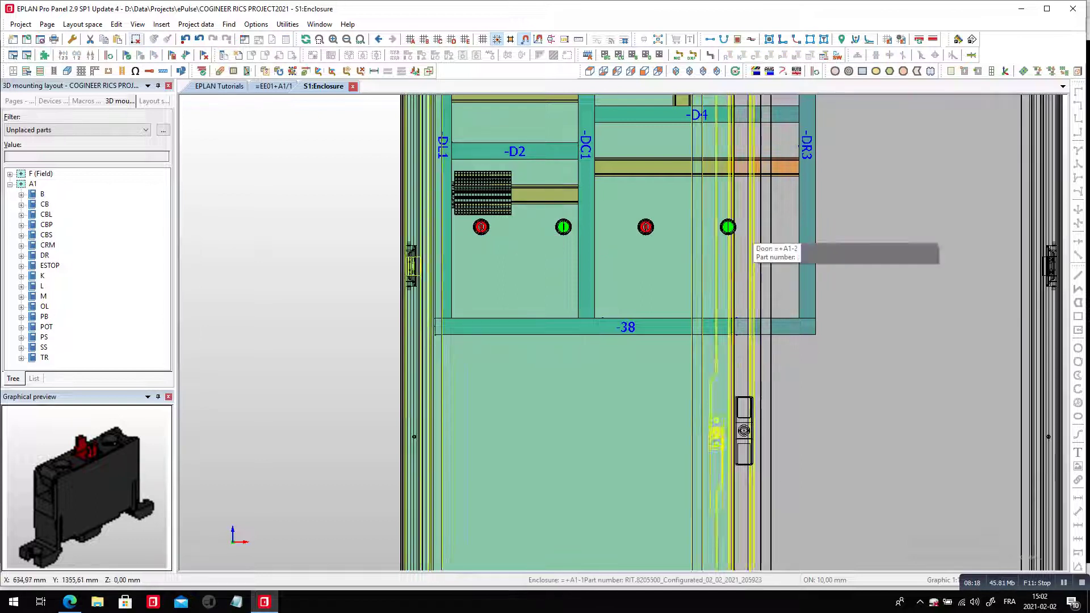
Move the rightmost green push button to a spot below and between the first red and green buttons.
{"action": "left_click", "coordinate": [728, 227]}
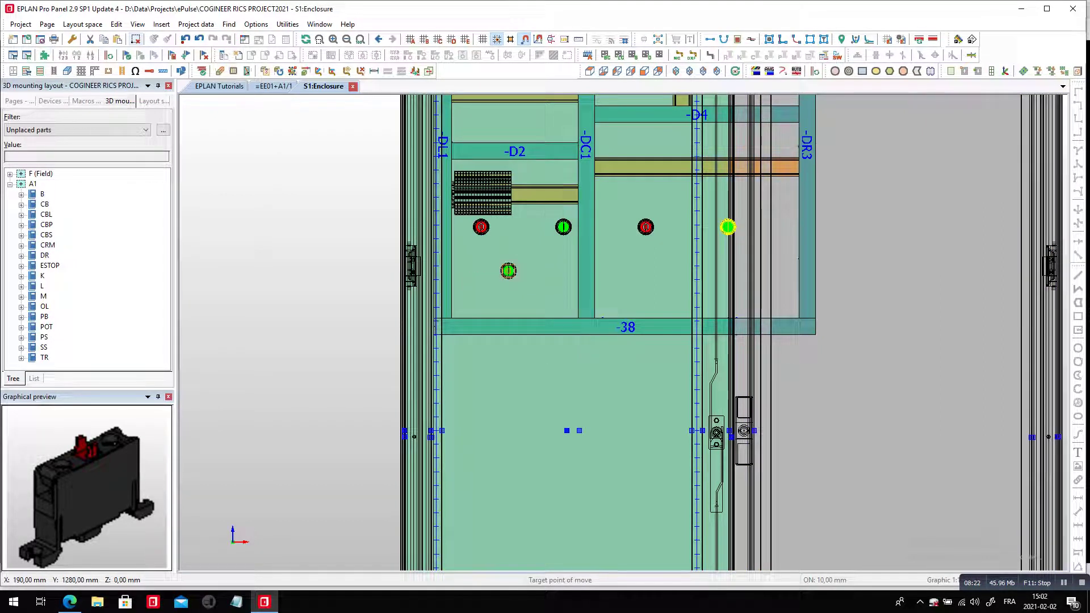
{"action": "left_click", "coordinate": [520, 271]}
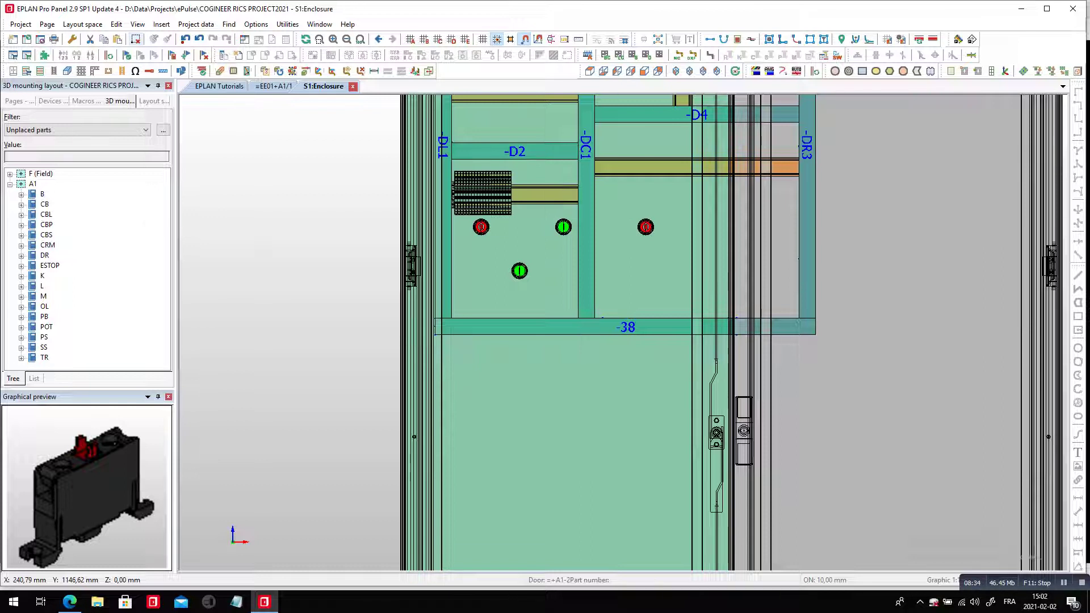
Generate the project reports for the whole COGINEER RICS PROJECT2021 project from the page navigator.
{"action": "key", "text": "F12"}
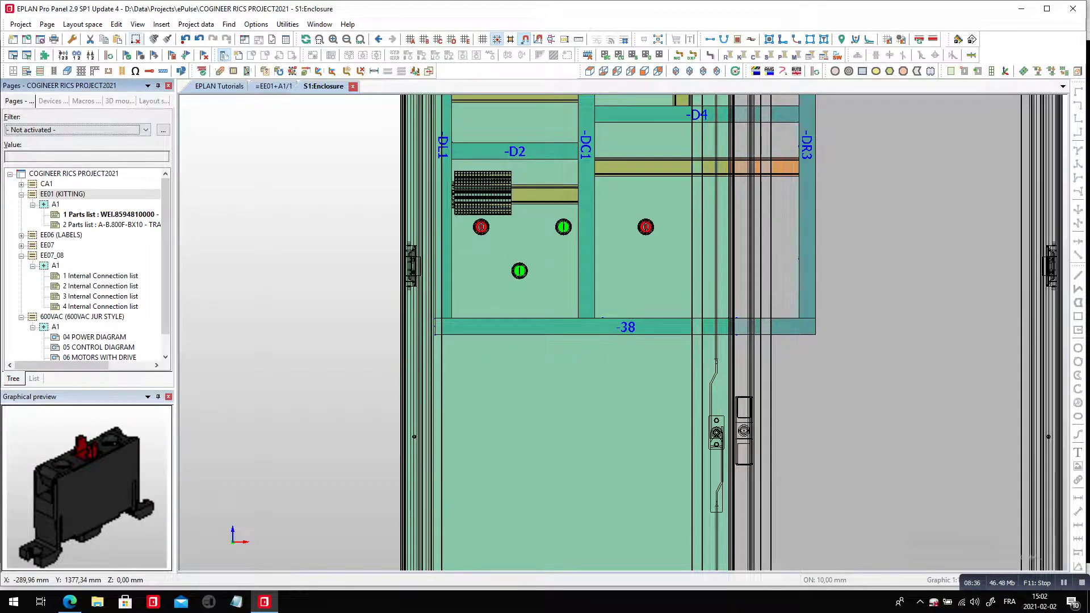
{"action": "left_click", "coordinate": [21, 256]}
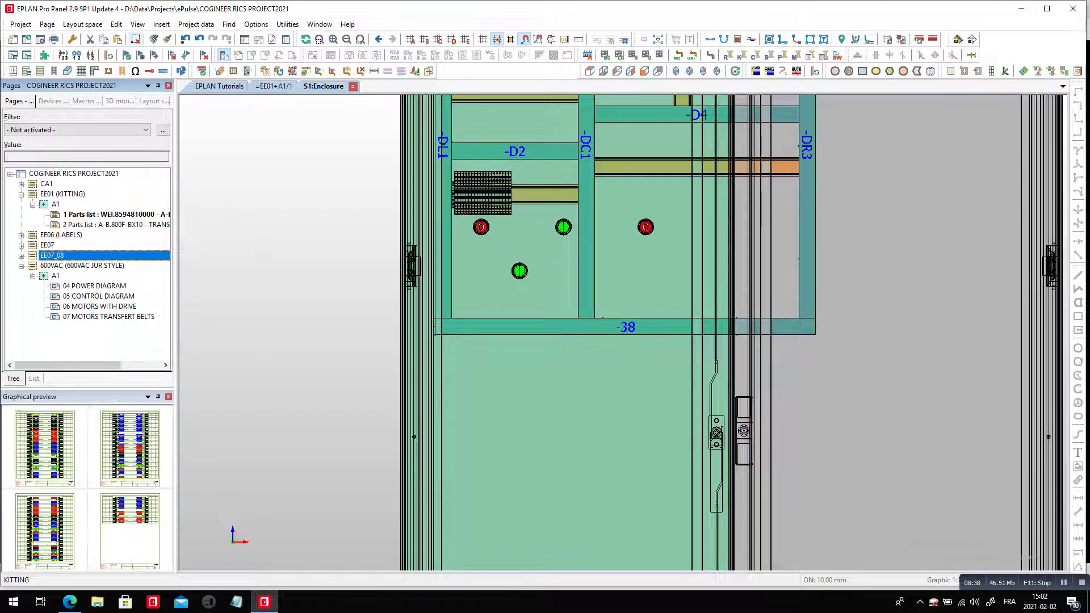
{"action": "left_click", "coordinate": [73, 173]}
{"action": "left_click", "coordinate": [287, 24]}
{"action": "mouse_move", "coordinate": [341, 37]}
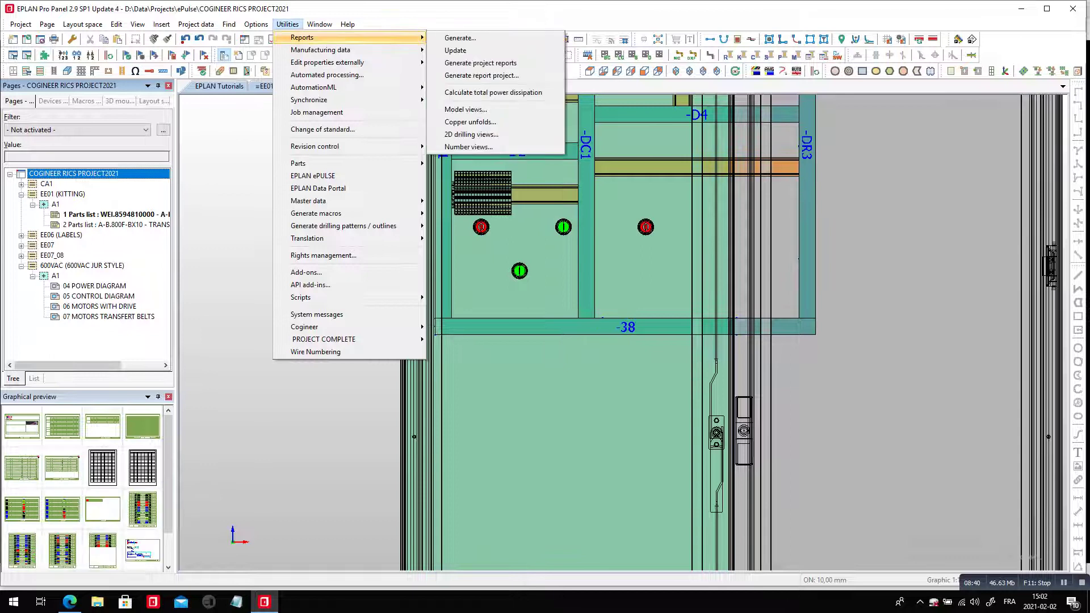
{"action": "left_click", "coordinate": [480, 62]}
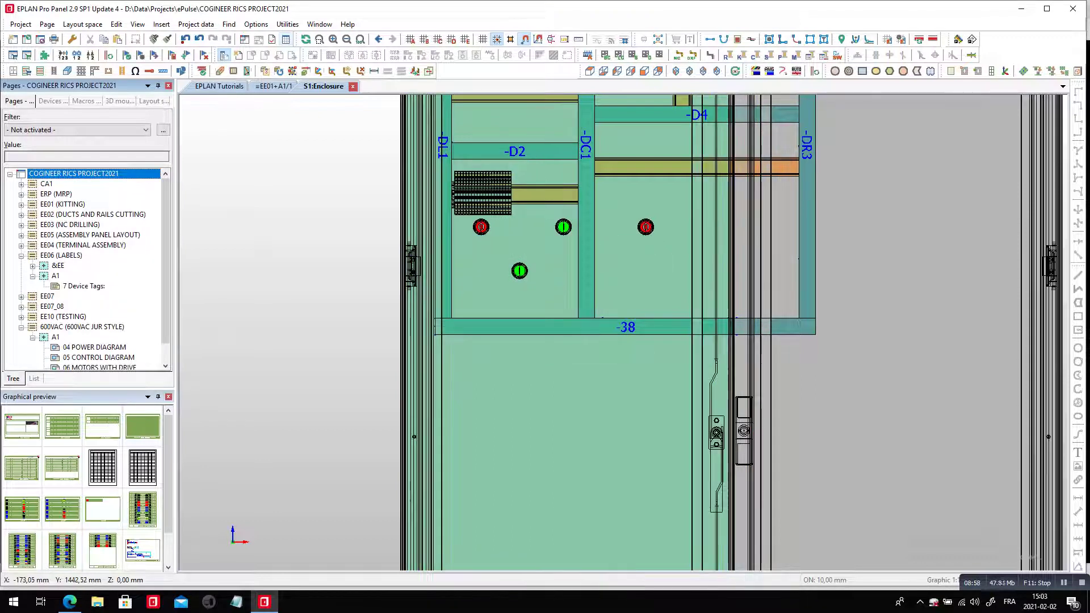
Open page 1 of EE02 (DUCTS AND RAILS CUTTING) and examine its enclosure legend.
{"action": "left_click", "coordinate": [92, 215]}
{"action": "double_click", "coordinate": [85, 487]}
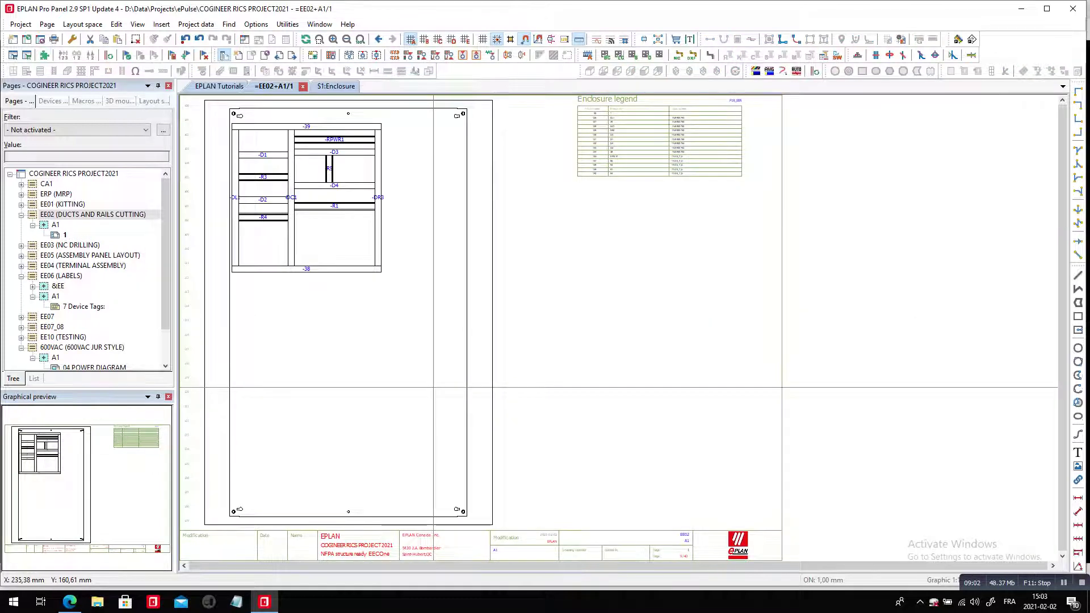
{"action": "scroll", "coordinate": [578, 115], "scroll_direction": "up", "scroll_amount": 2}
{"action": "scroll", "coordinate": [578, 117], "scroll_direction": "up", "scroll_amount": 2}
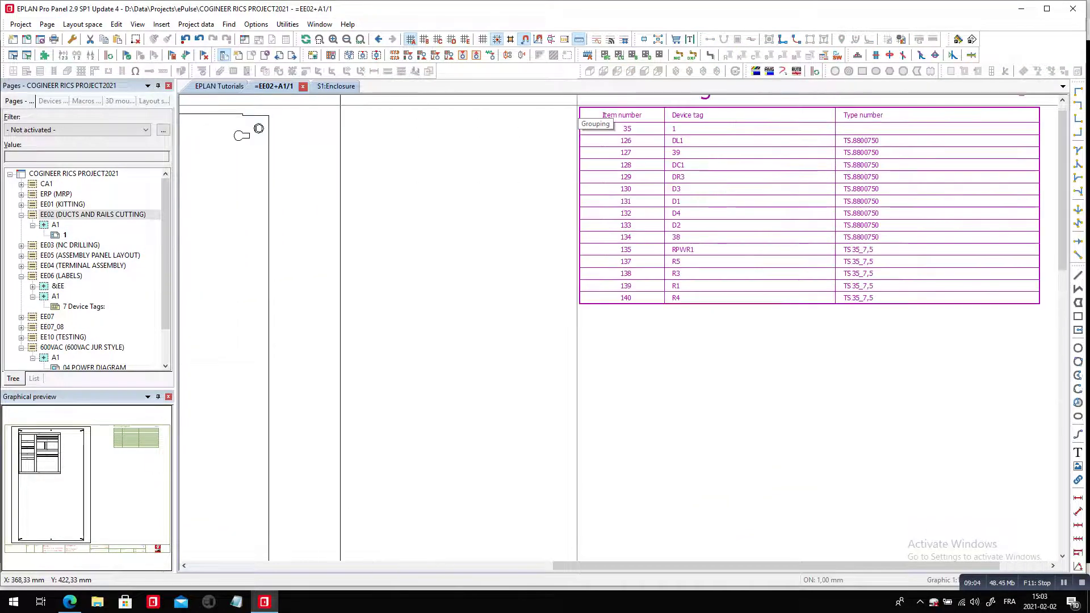
{"action": "scroll", "coordinate": [648, 265], "scroll_direction": "down", "scroll_amount": 1}
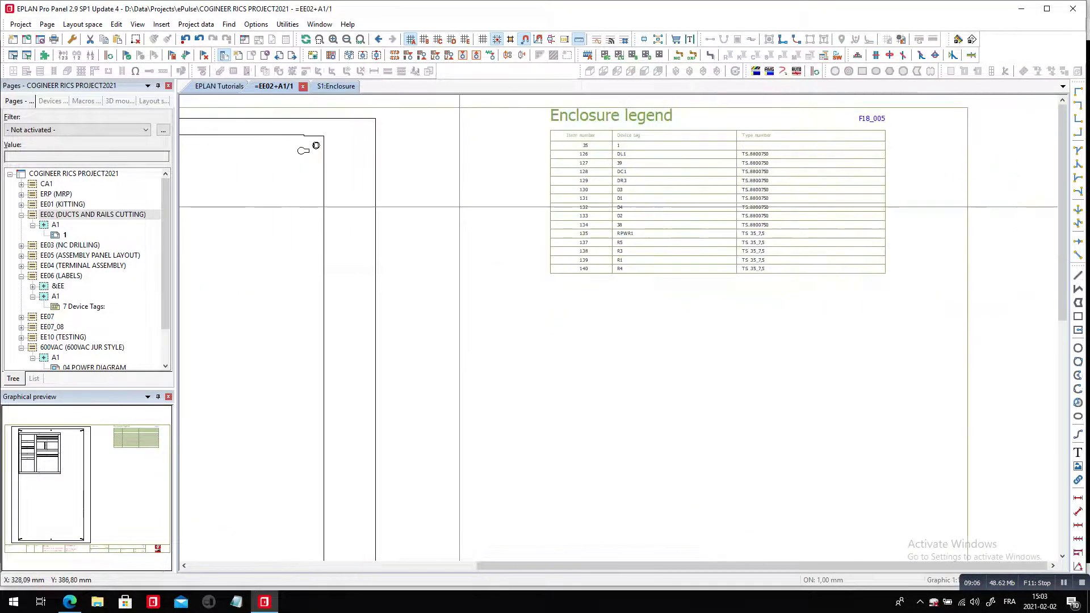
Create a new Enclosure legend report with output format Manual placement for the current page.
{"action": "left_click", "coordinate": [287, 24]}
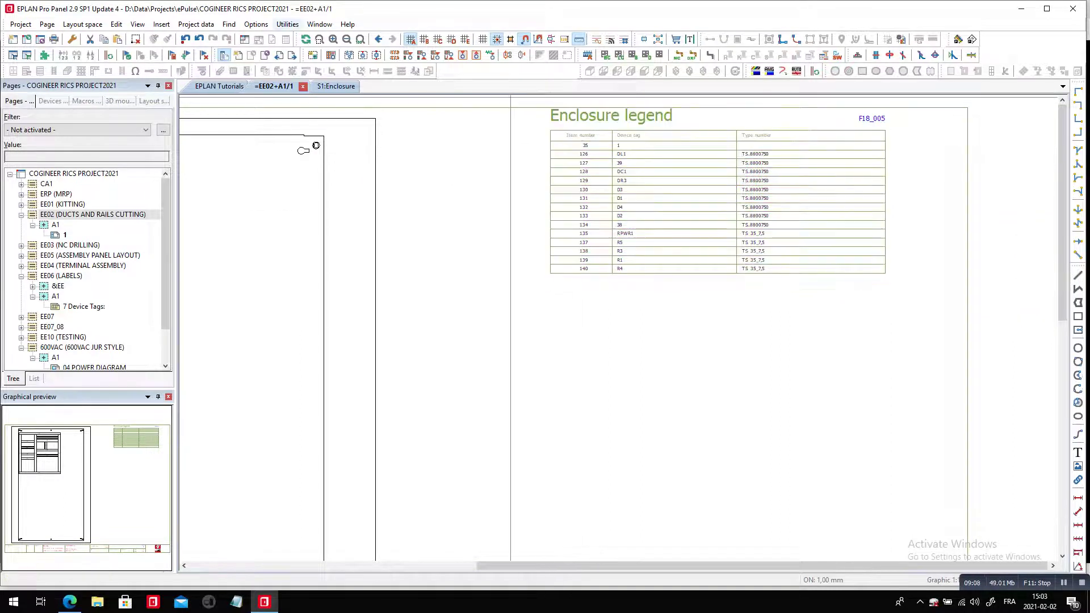
{"action": "mouse_move", "coordinate": [352, 37]}
{"action": "left_click", "coordinate": [460, 37]}
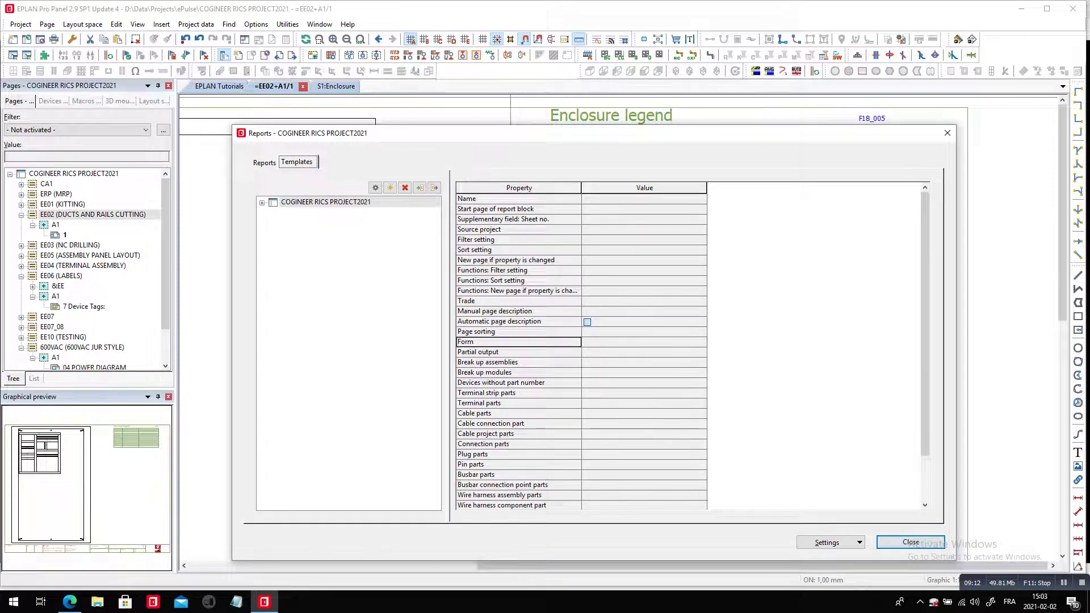
{"action": "left_click", "coordinate": [264, 163]}
{"action": "left_click", "coordinate": [377, 187]}
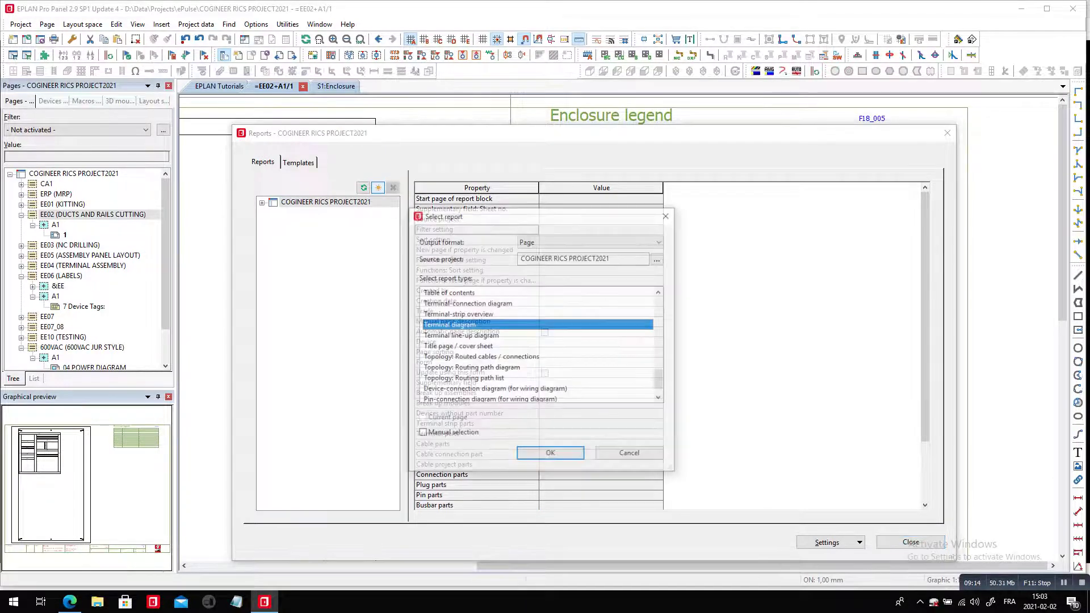
{"action": "left_click", "coordinate": [591, 241]}
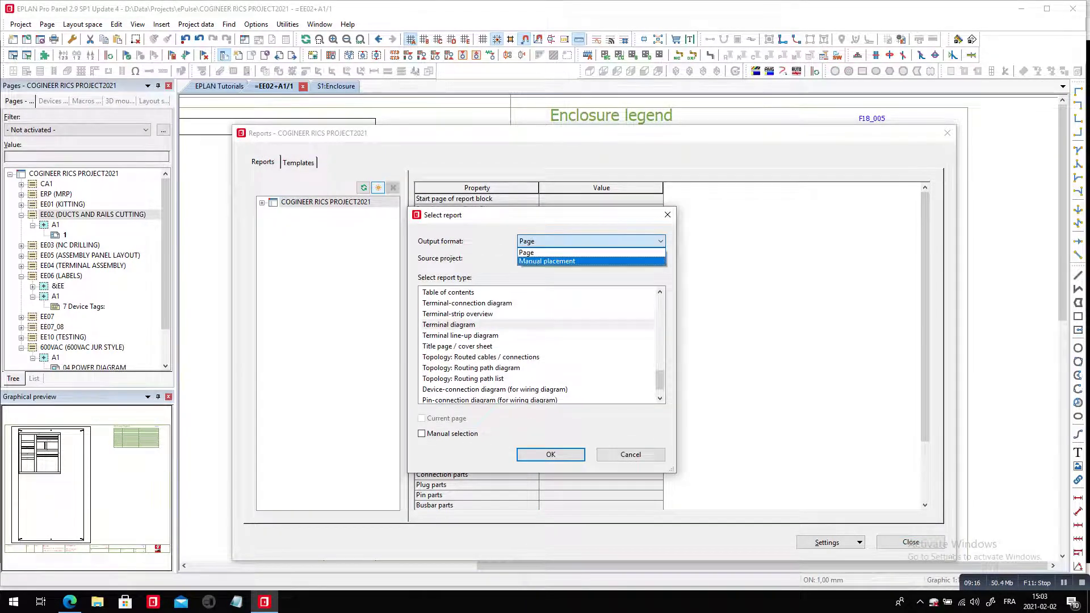
{"action": "key", "text": "Return"}
{"action": "key", "text": "Tab"}
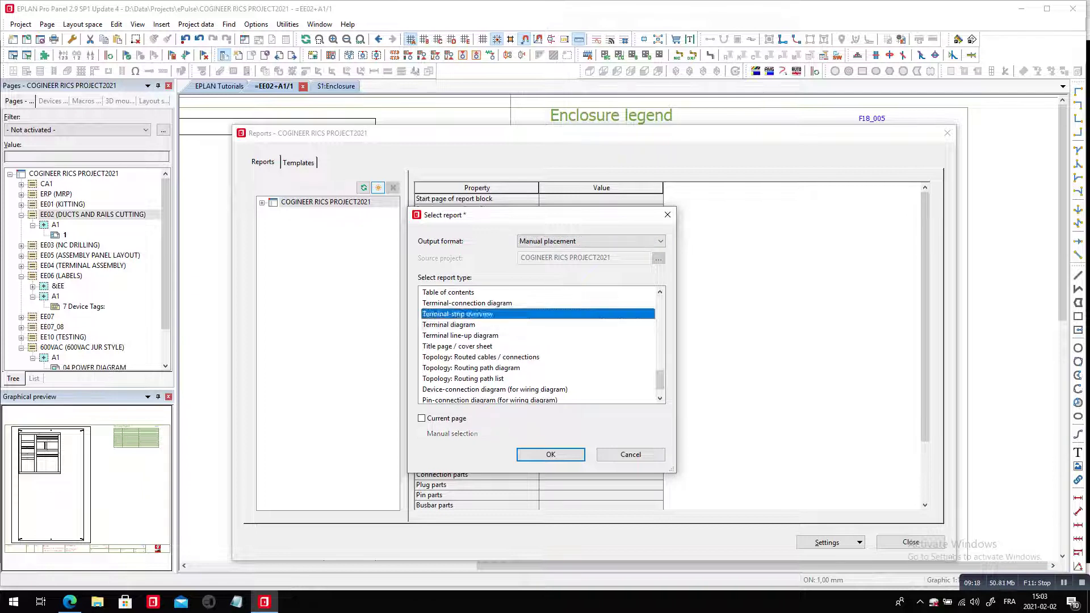
{"action": "key", "text": "e"}
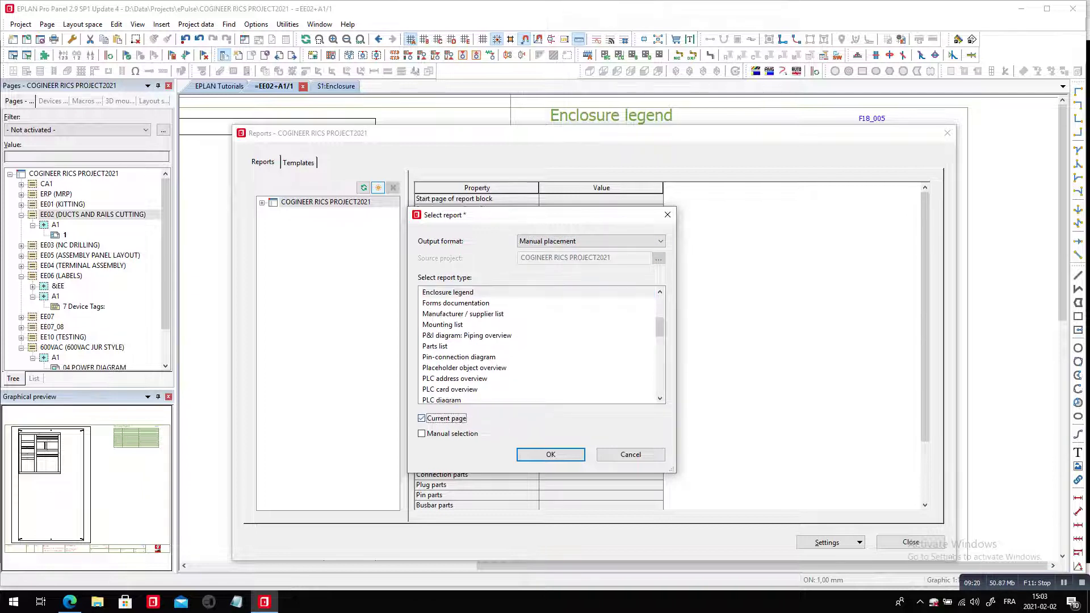
{"action": "key", "text": "Return"}
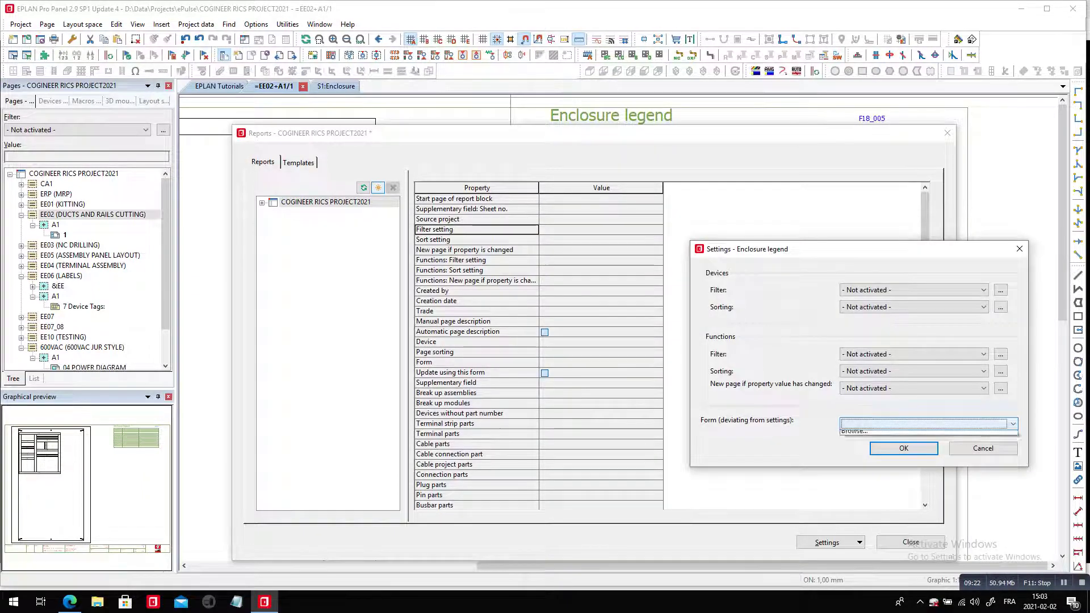
Choose the ducts and rails cutting form for the legend and place it below the existing enclosure legend.
{"action": "key", "text": "alt+Down"}
{"action": "key", "text": "Down"}
{"action": "key", "text": "Return"}
{"action": "key", "text": "Return"}
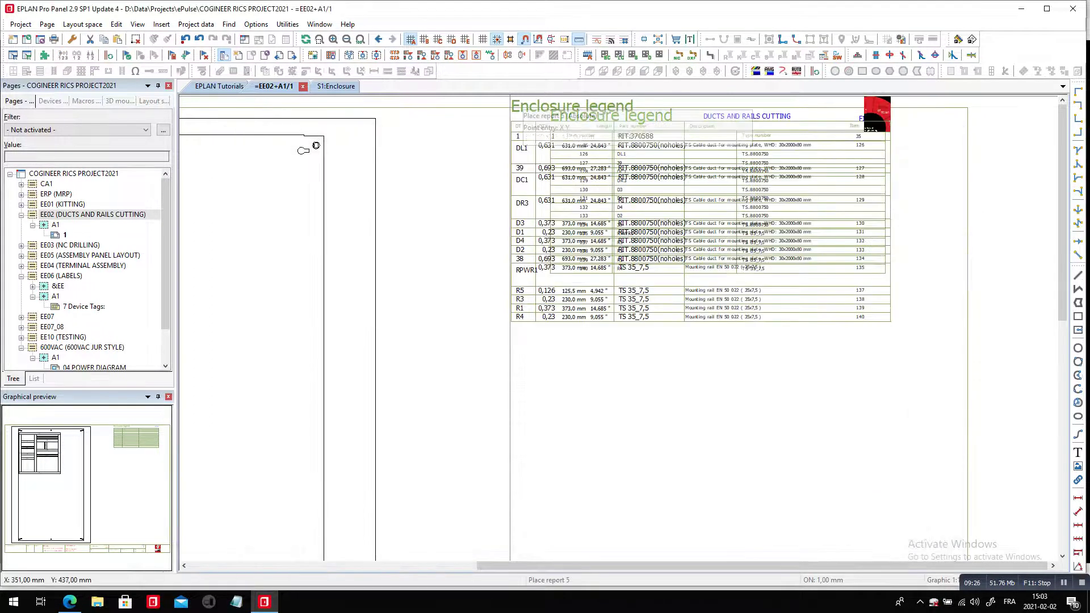
{"action": "left_click", "coordinate": [509, 288]}
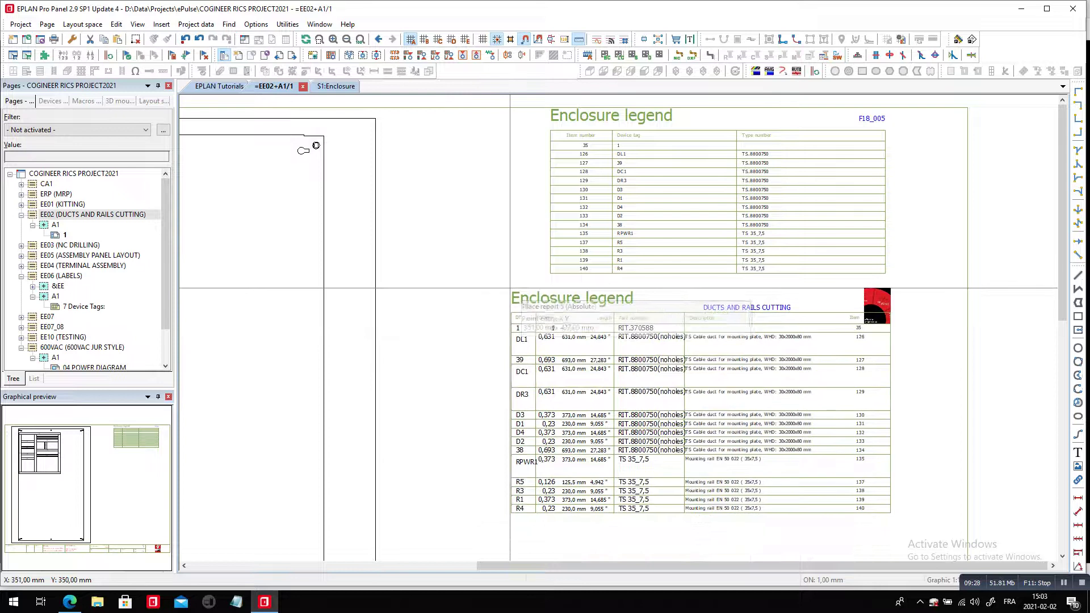
Examine the lengths, part numbers and descriptions in the new ducts and rails cutting legend.
{"action": "scroll", "coordinate": [576, 477], "scroll_direction": "up", "scroll_amount": 3}
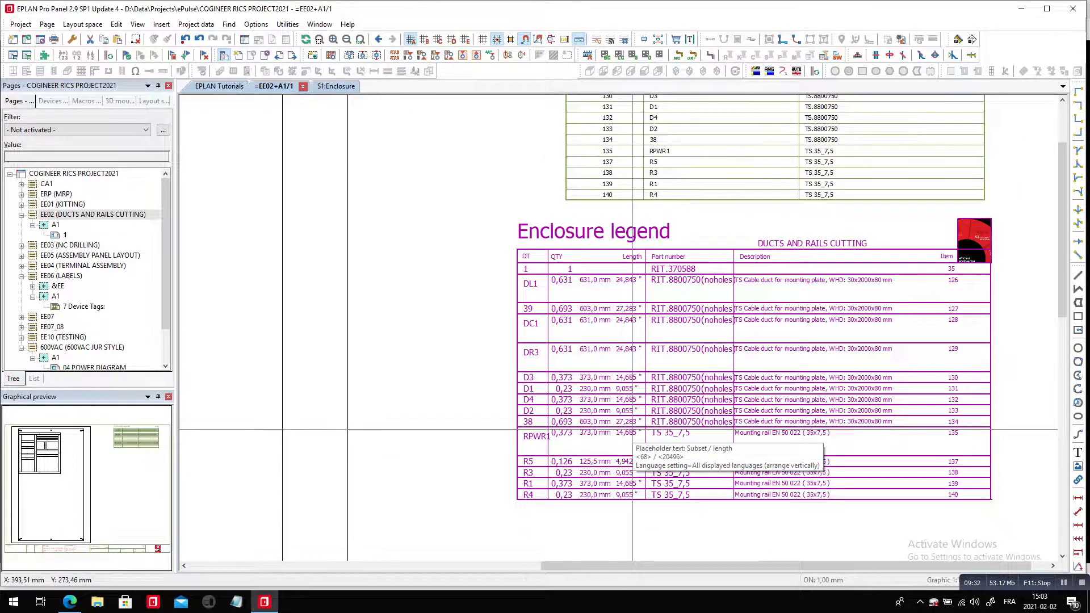
{"action": "scroll", "coordinate": [855, 322], "scroll_direction": "down", "scroll_amount": 2}
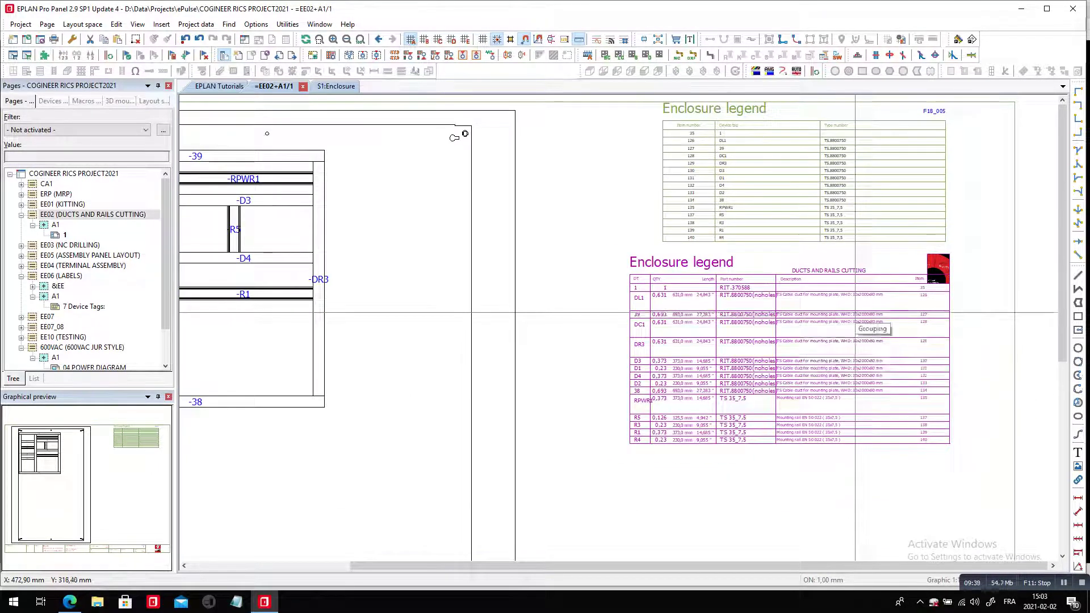
{"action": "scroll", "coordinate": [699, 458], "scroll_direction": "up", "scroll_amount": 2}
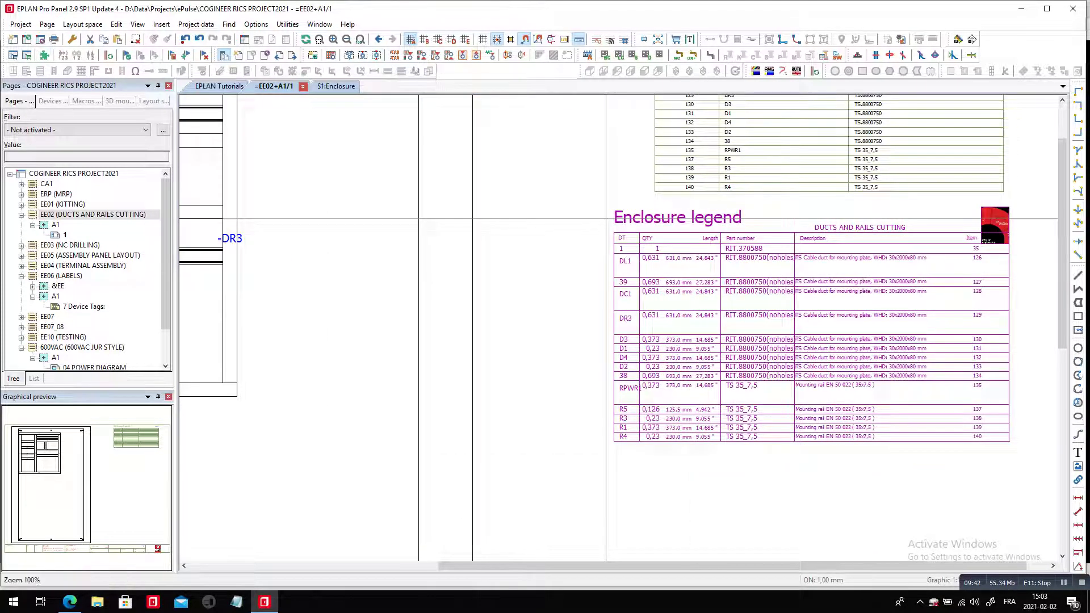
{"action": "scroll", "coordinate": [555, 188], "scroll_direction": "down", "scroll_amount": 2}
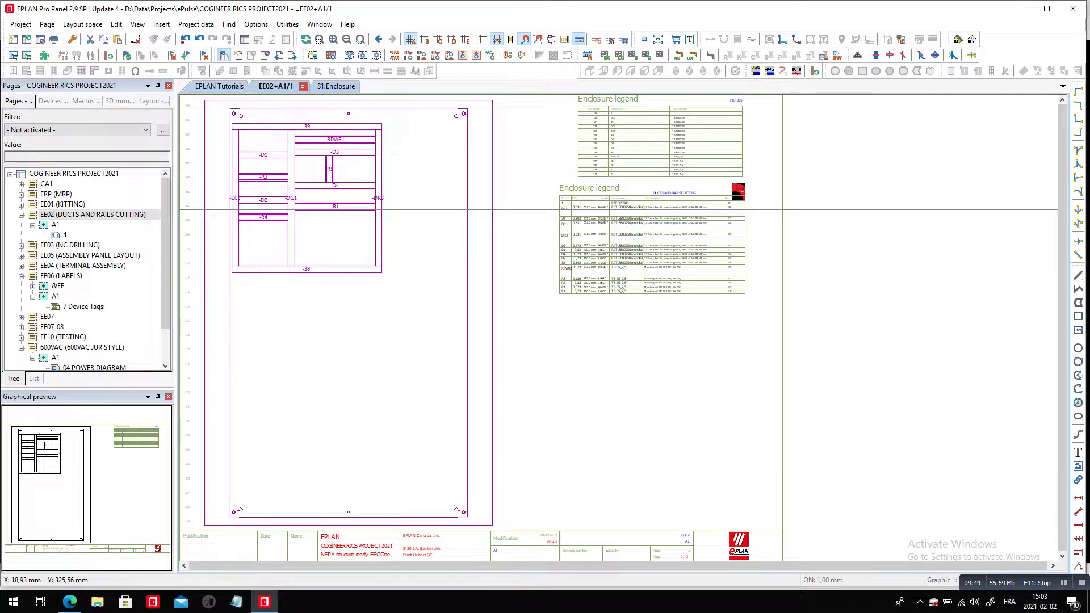
Open pages 1 and 2 of EE03 (NC DRILLING) to examine the drilling drawings and cut-out legends.
{"action": "double_click", "coordinate": [70, 244]}
{"action": "left_click", "coordinate": [56, 255]}
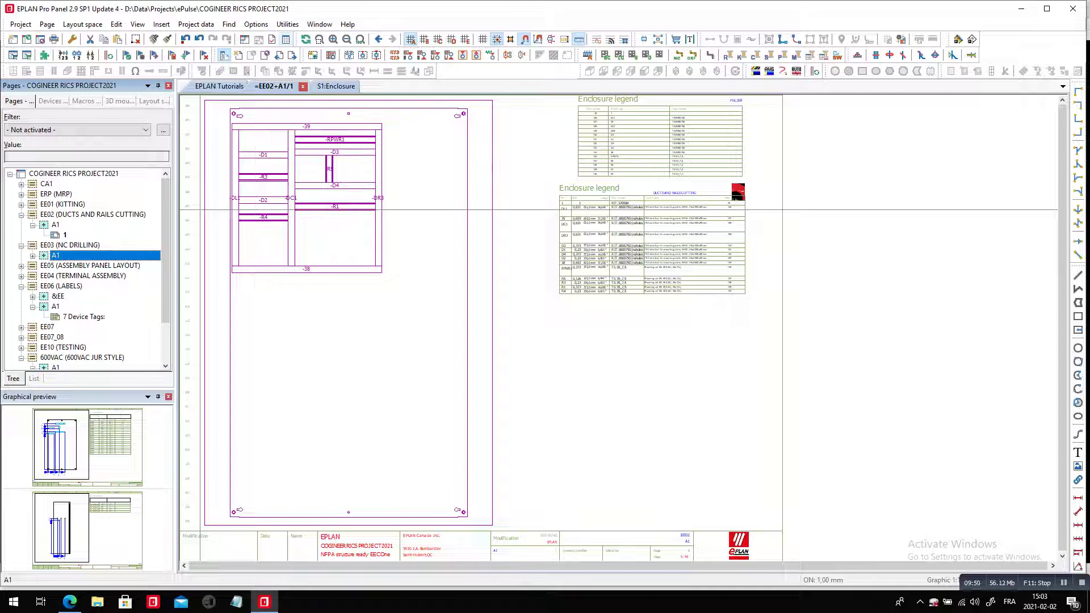
{"action": "double_click", "coordinate": [87, 446]}
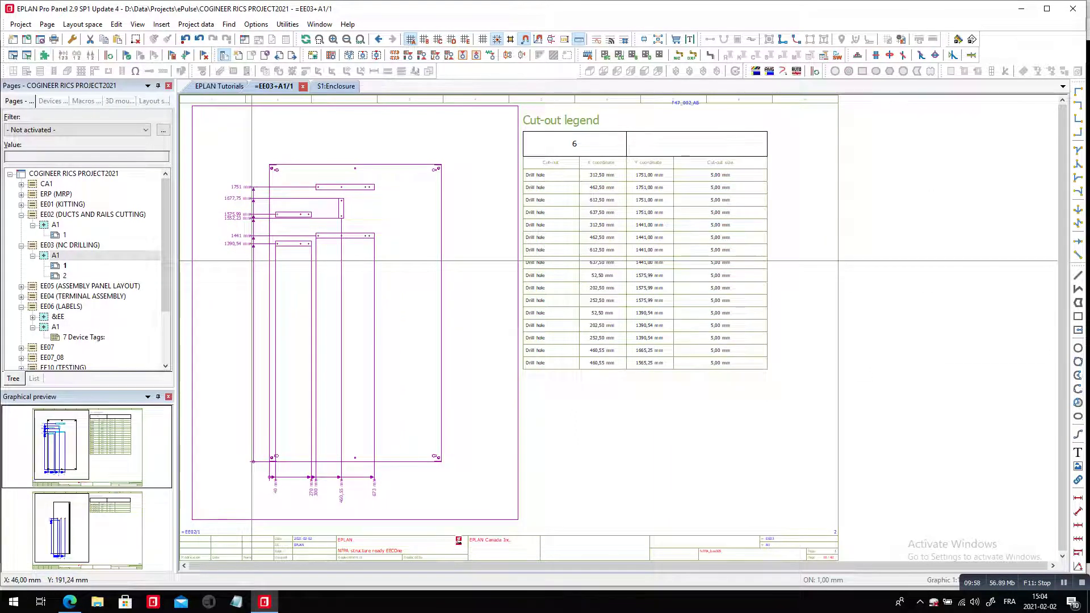
{"action": "double_click", "coordinate": [60, 276]}
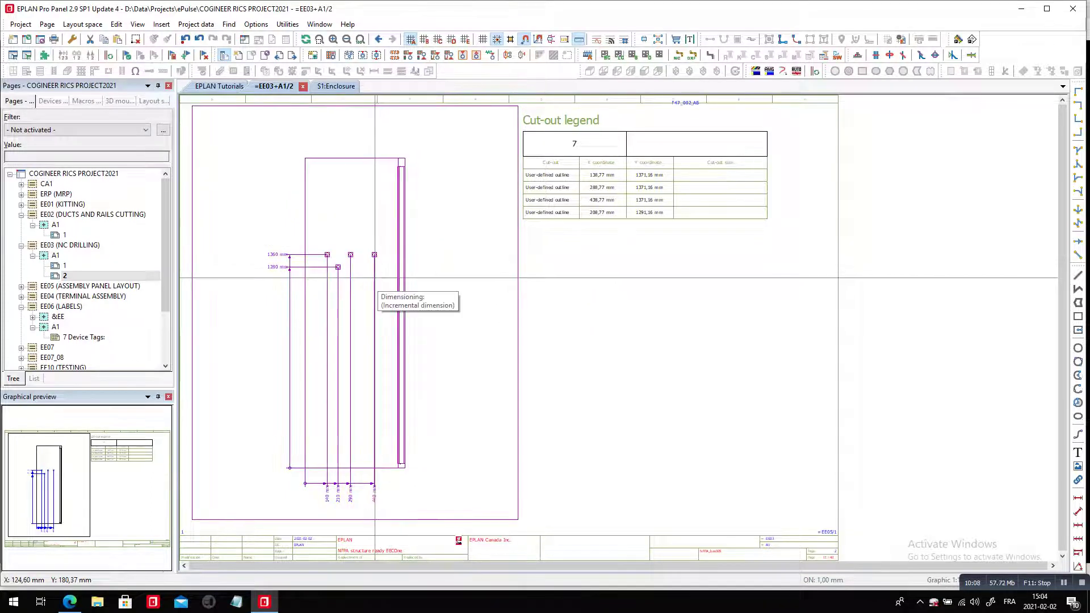
View the Rittal - Perforex BC / Secarex machining export settings for the project and close them without exporting.
{"action": "left_click", "coordinate": [74, 173]}
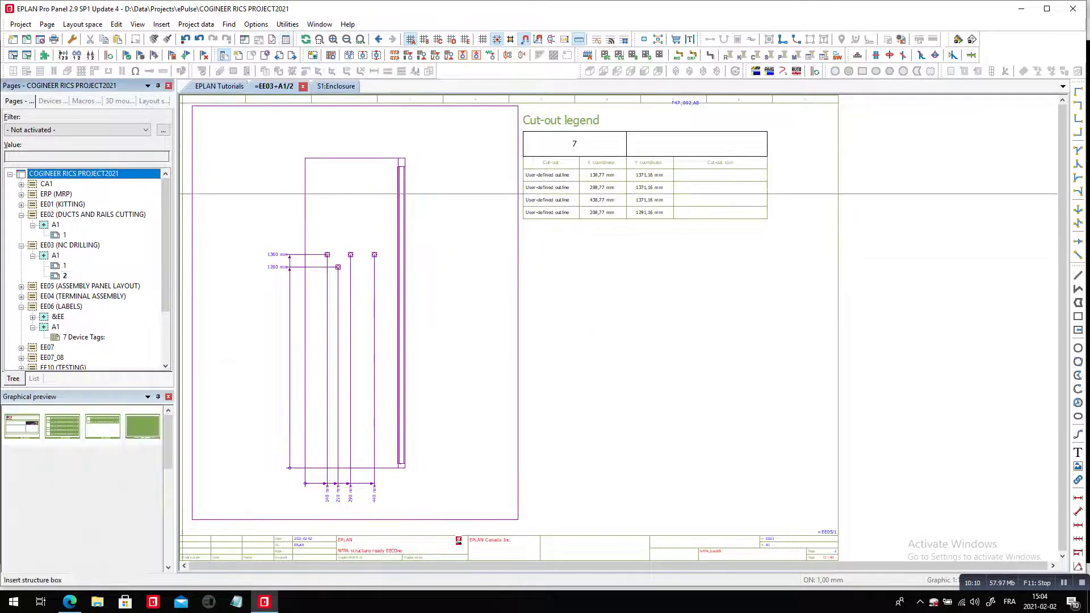
{"action": "left_click", "coordinate": [287, 24]}
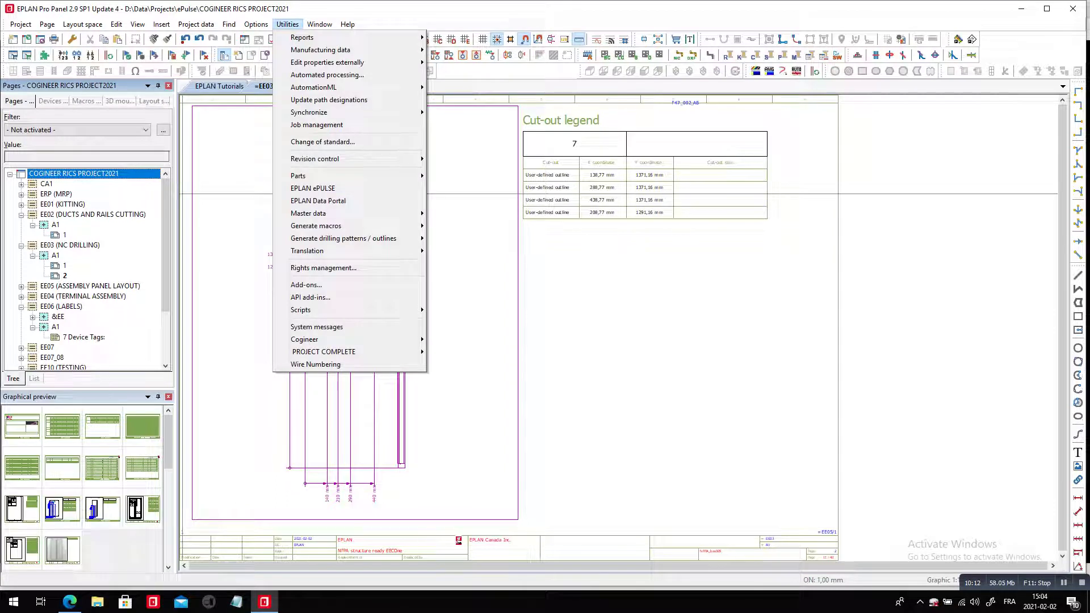
{"action": "mouse_move", "coordinate": [321, 49]}
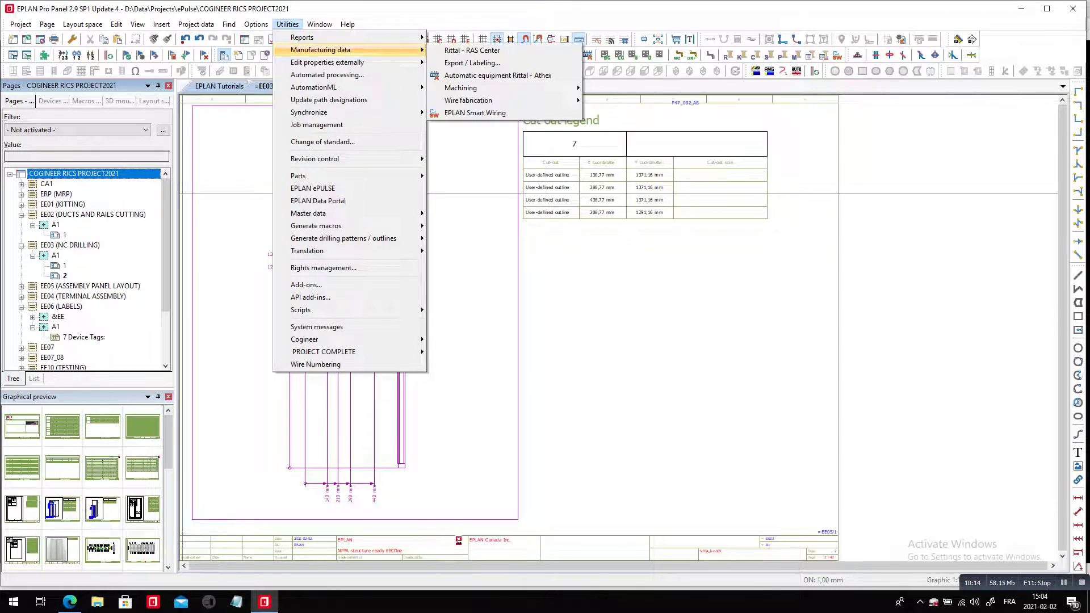
{"action": "mouse_move", "coordinate": [21, 24]}
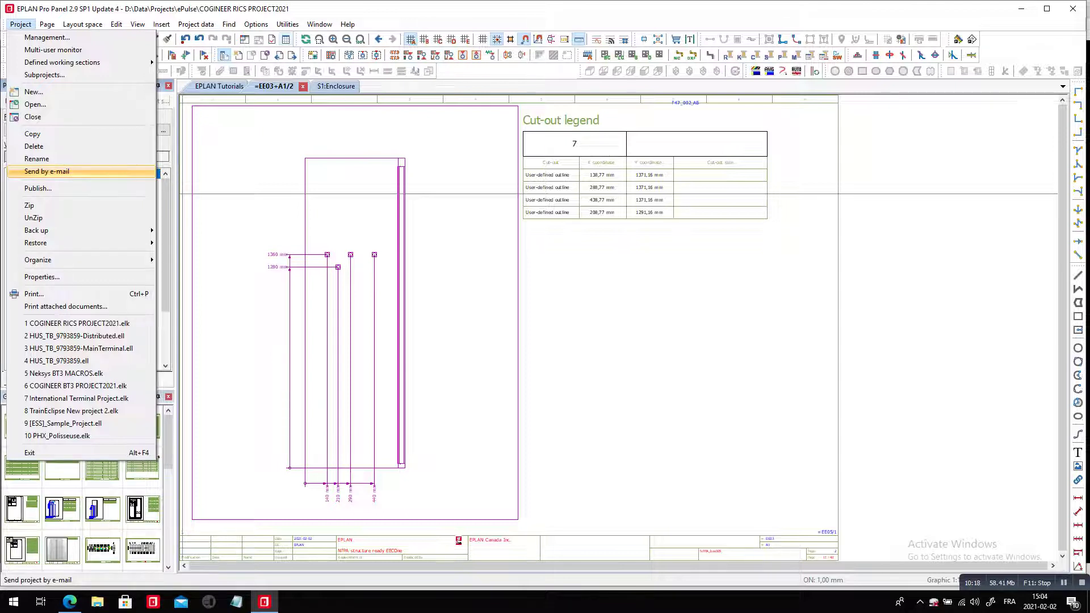
{"action": "mouse_move", "coordinate": [288, 24]}
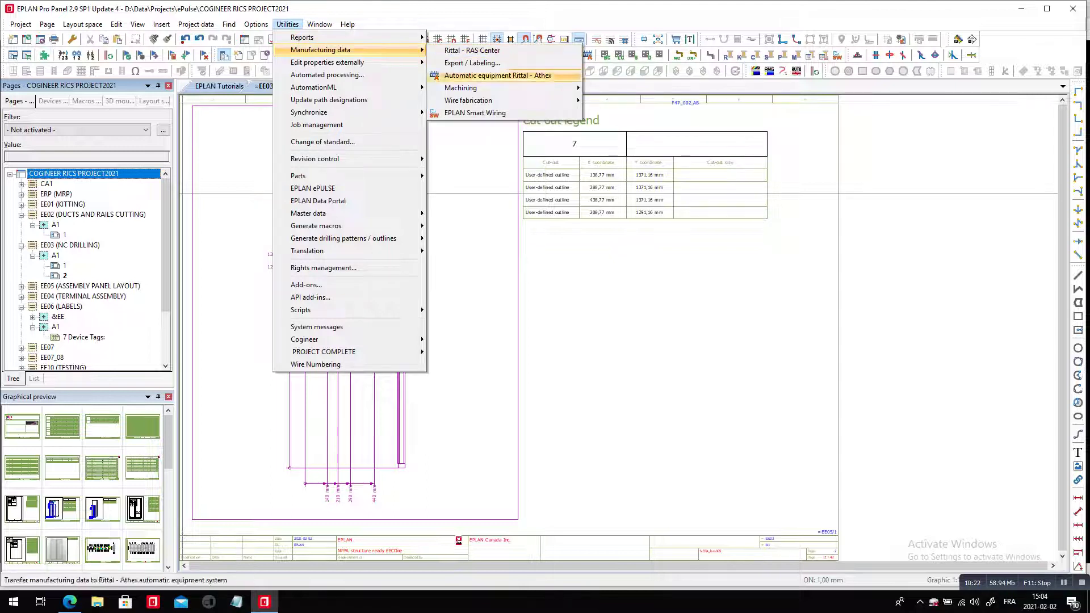
{"action": "mouse_move", "coordinate": [460, 88]}
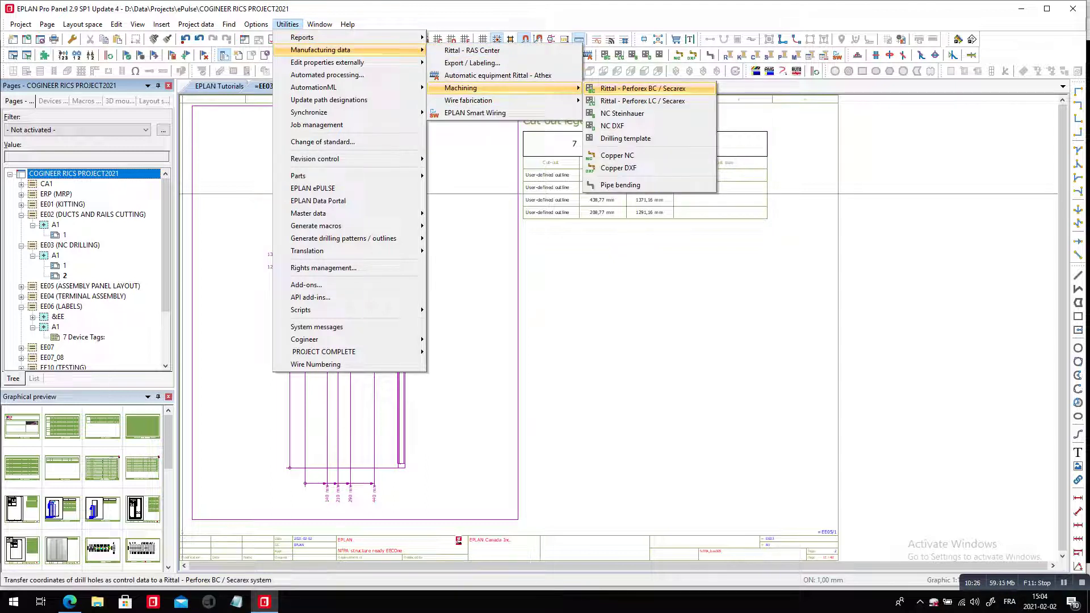
{"action": "left_click", "coordinate": [643, 88]}
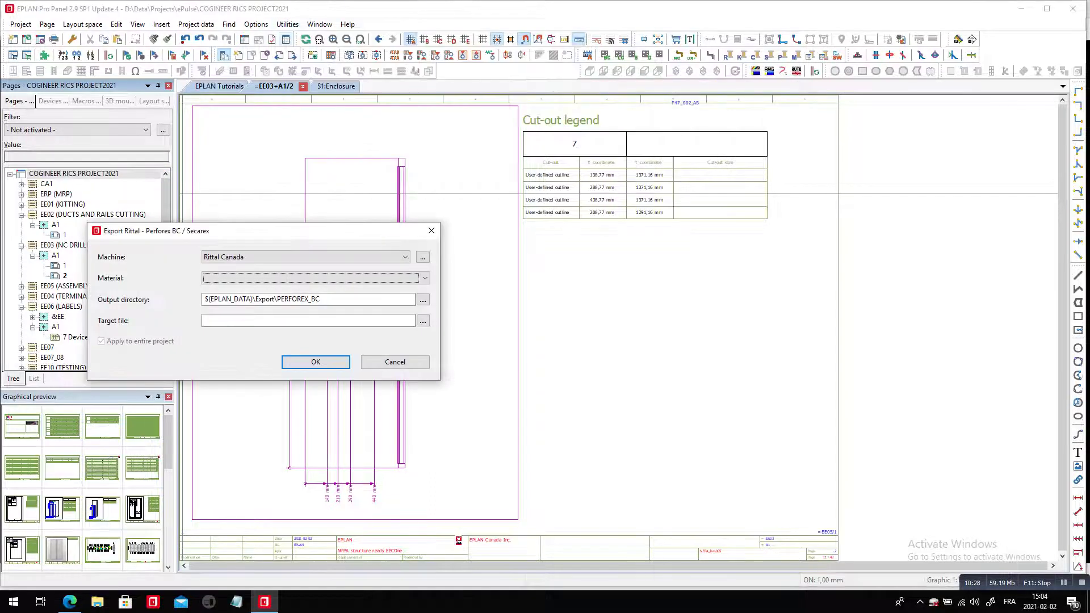
{"action": "key", "text": "Escape"}
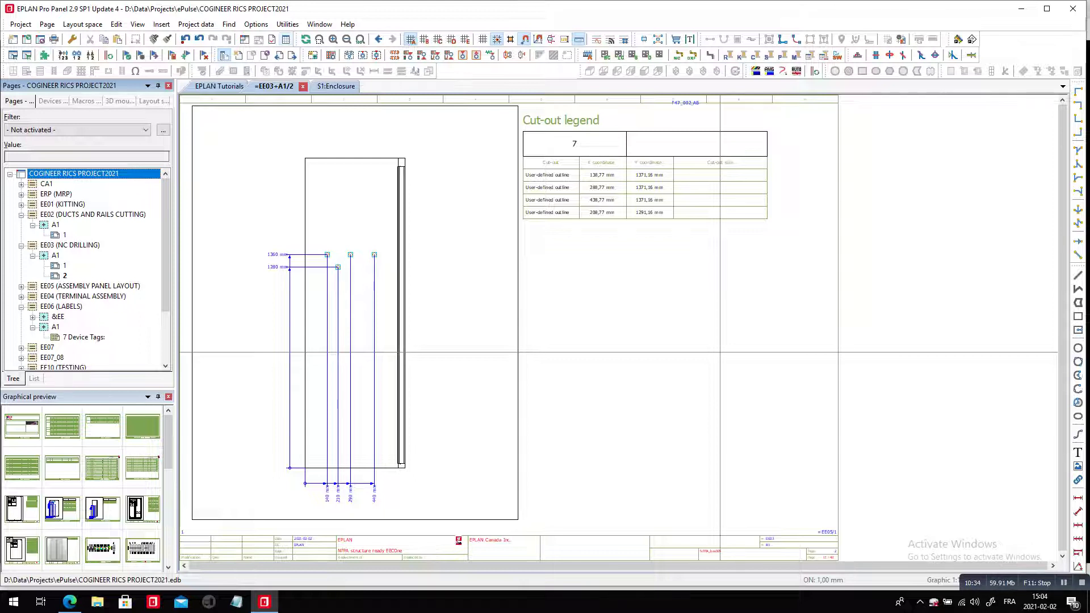
Review both EE03 (NC DRILLING) pages again and return to the S1:Enclosure layout space.
{"action": "key", "text": "ctrl+a"}
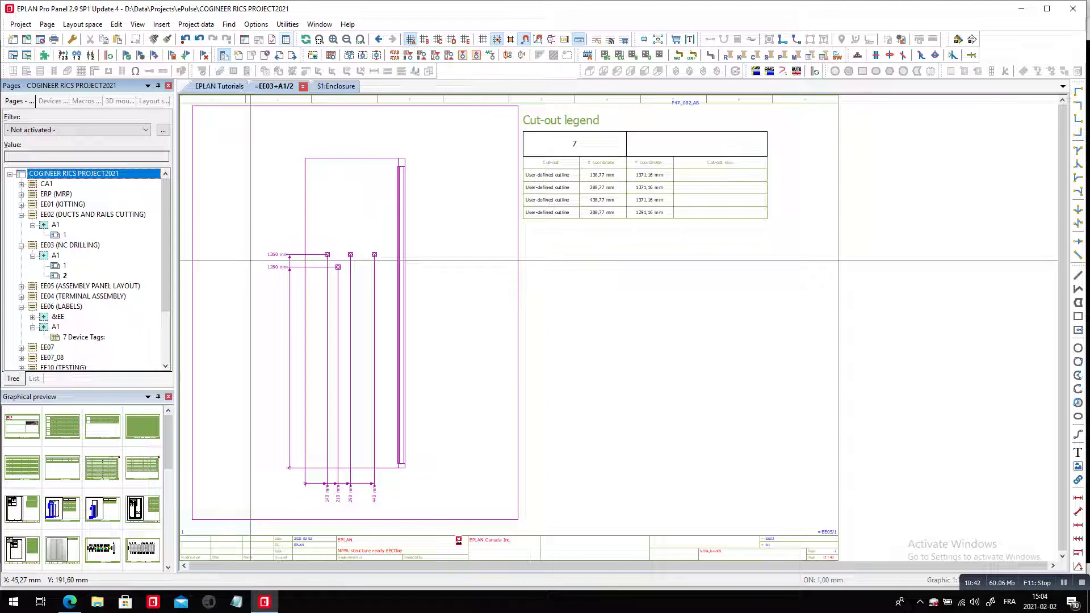
{"action": "key", "text": "Page_Up"}
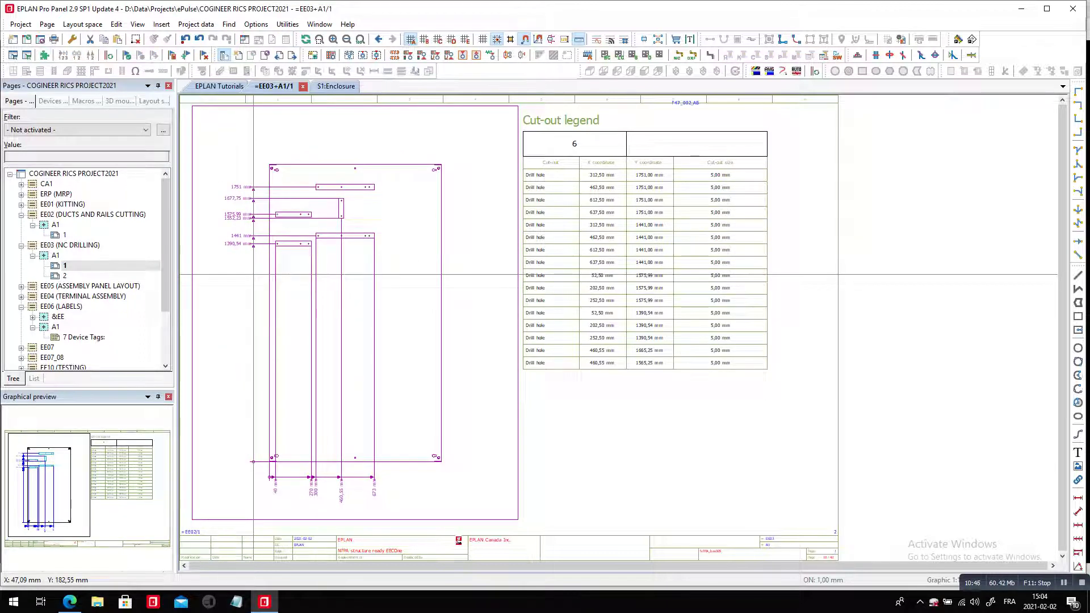
{"action": "key", "text": "Page_Down"}
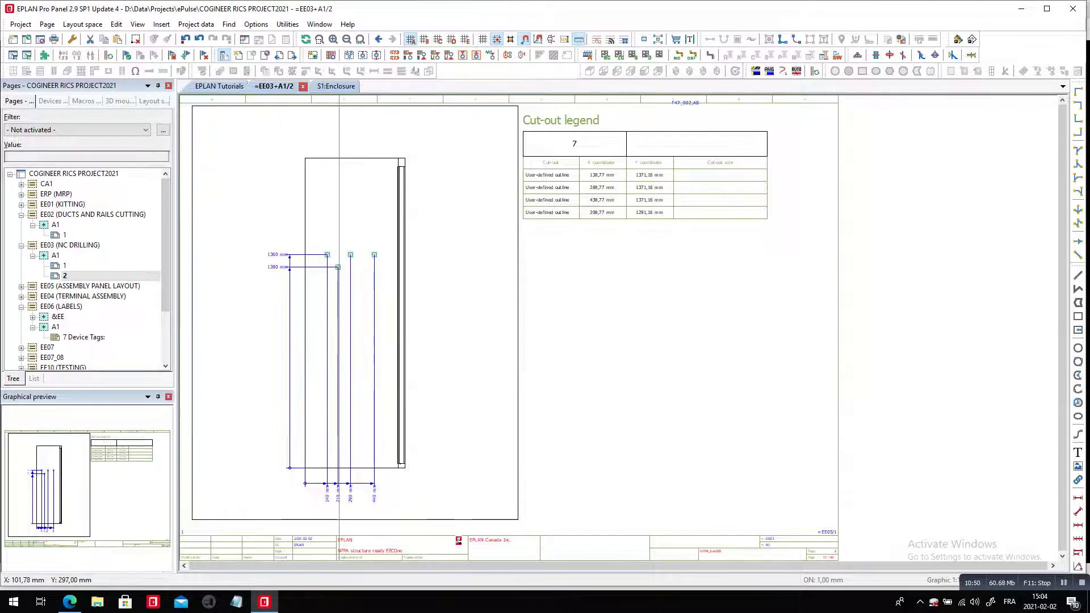
{"action": "left_click", "coordinate": [339, 87]}
{"action": "scroll", "coordinate": [351, 295], "scroll_direction": "down", "scroll_amount": 2}
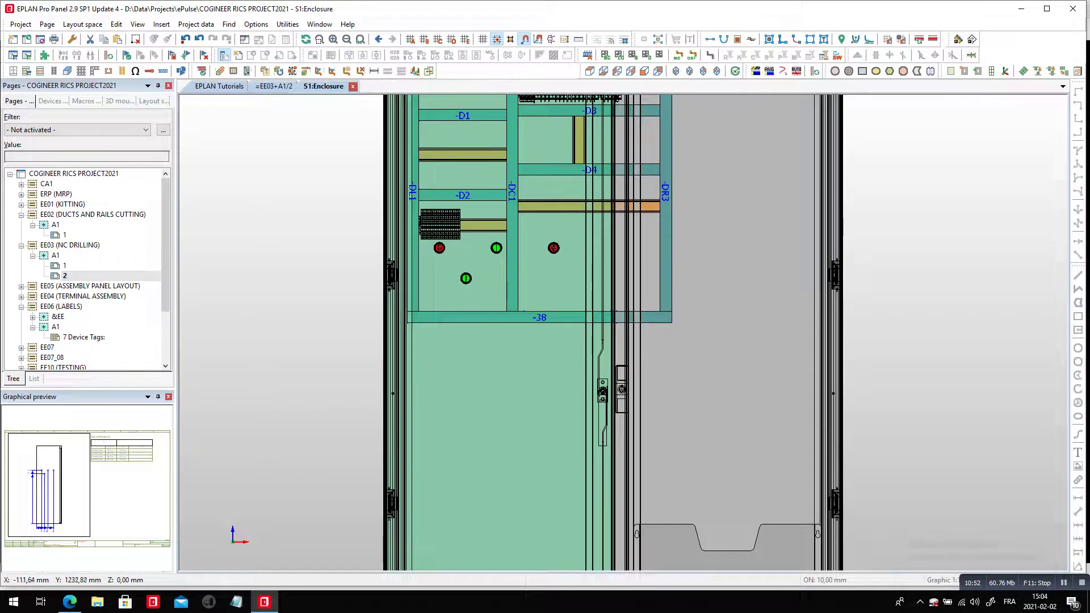
Start inserting a device and browse the parts database to the RIT entries under Electrical engineering, Component, Motors, General.
{"action": "left_click", "coordinate": [161, 24]}
{"action": "left_click", "coordinate": [188, 49]}
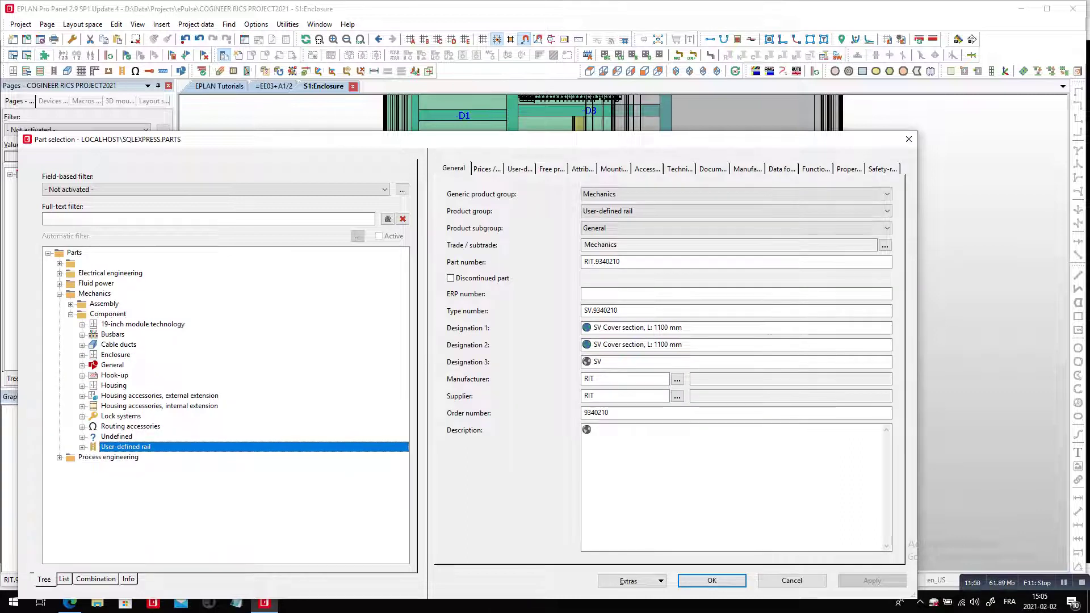
{"action": "double_click", "coordinate": [110, 273]}
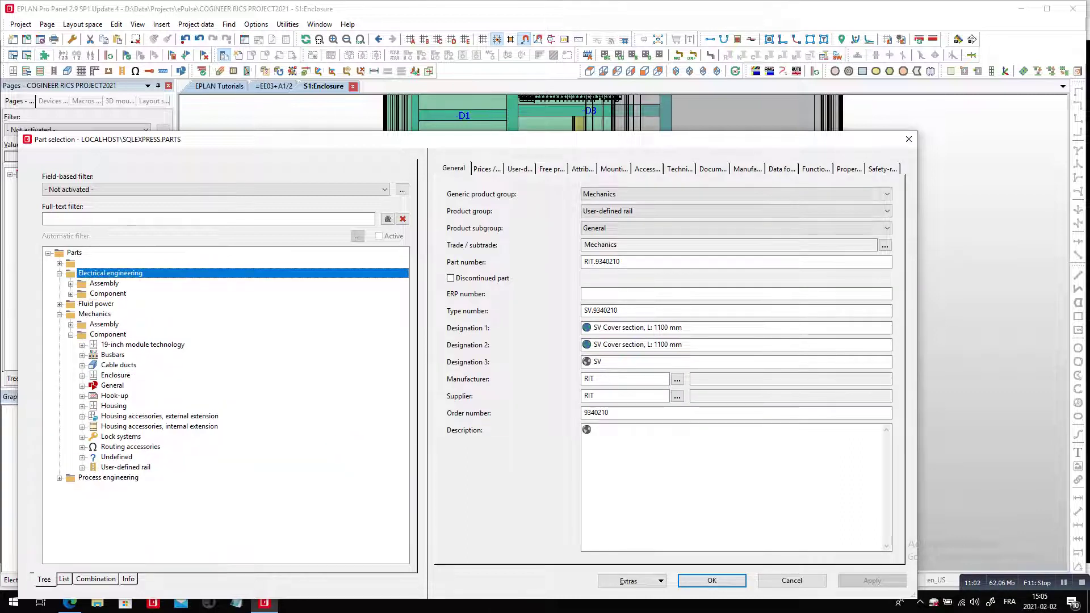
{"action": "double_click", "coordinate": [108, 294]}
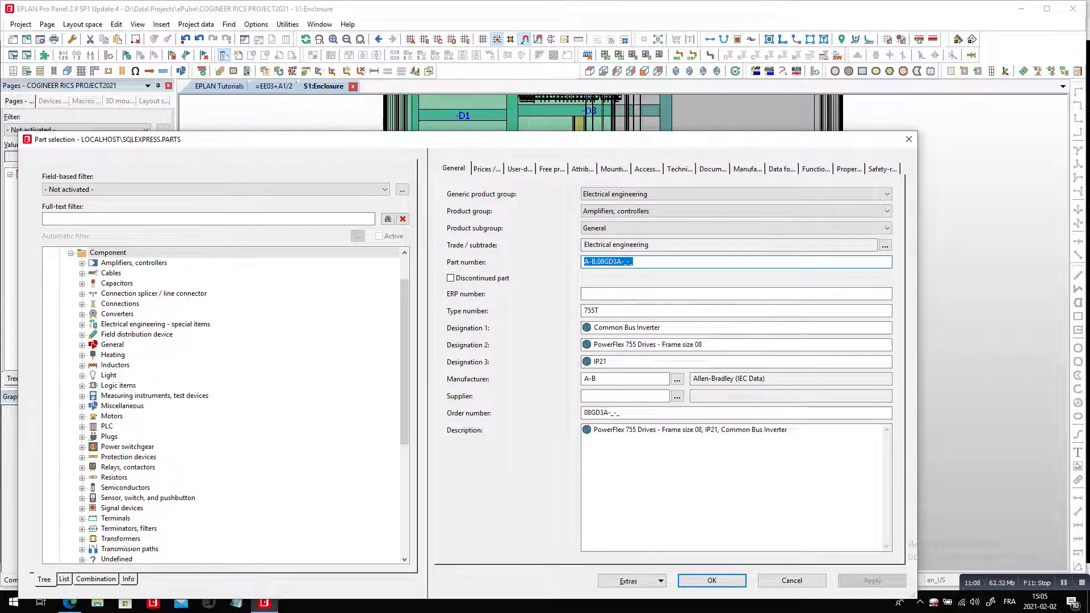
{"action": "scroll", "coordinate": [225, 405], "scroll_direction": "down", "scroll_amount": 2}
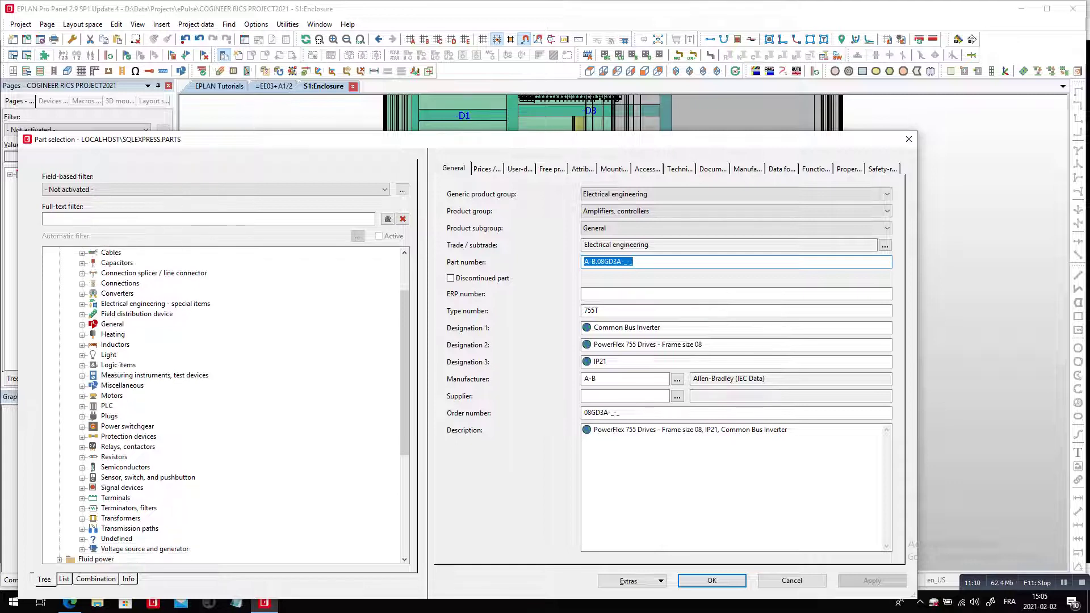
{"action": "double_click", "coordinate": [111, 396]}
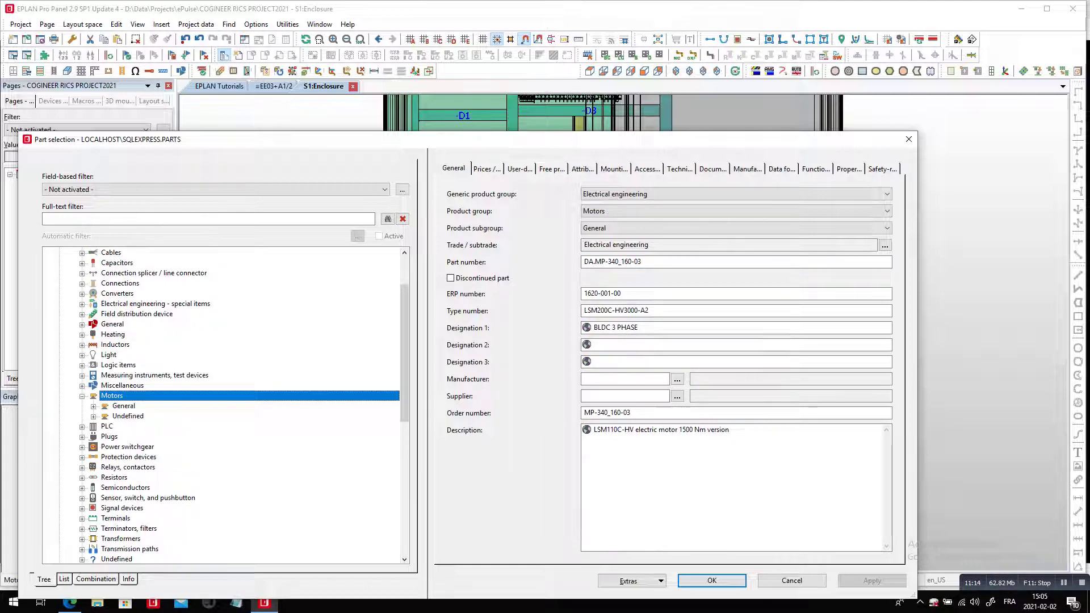
{"action": "left_click", "coordinate": [93, 406]}
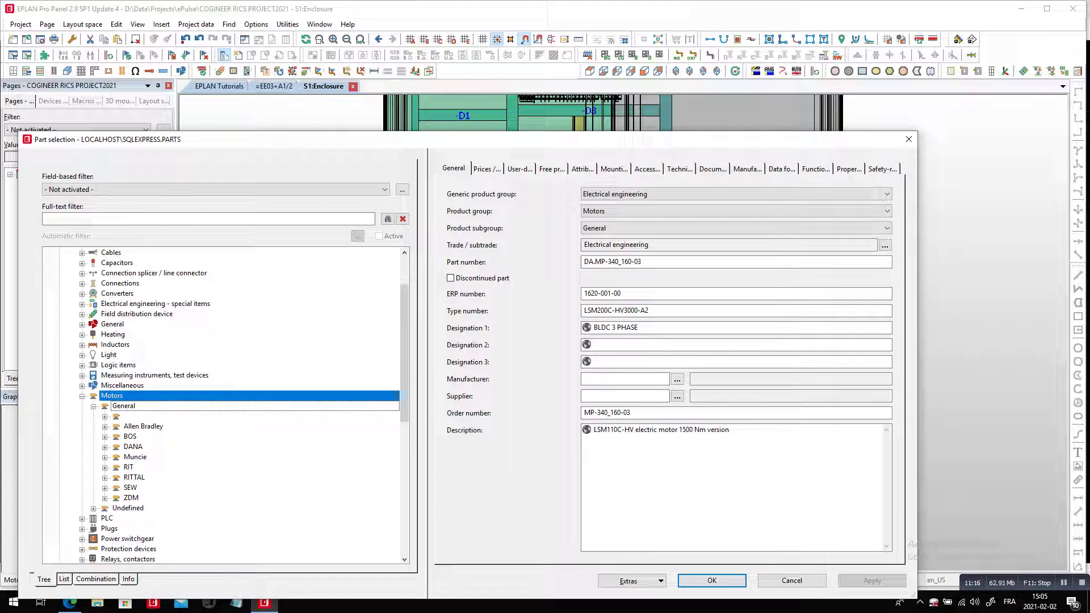
{"action": "left_click", "coordinate": [105, 467]}
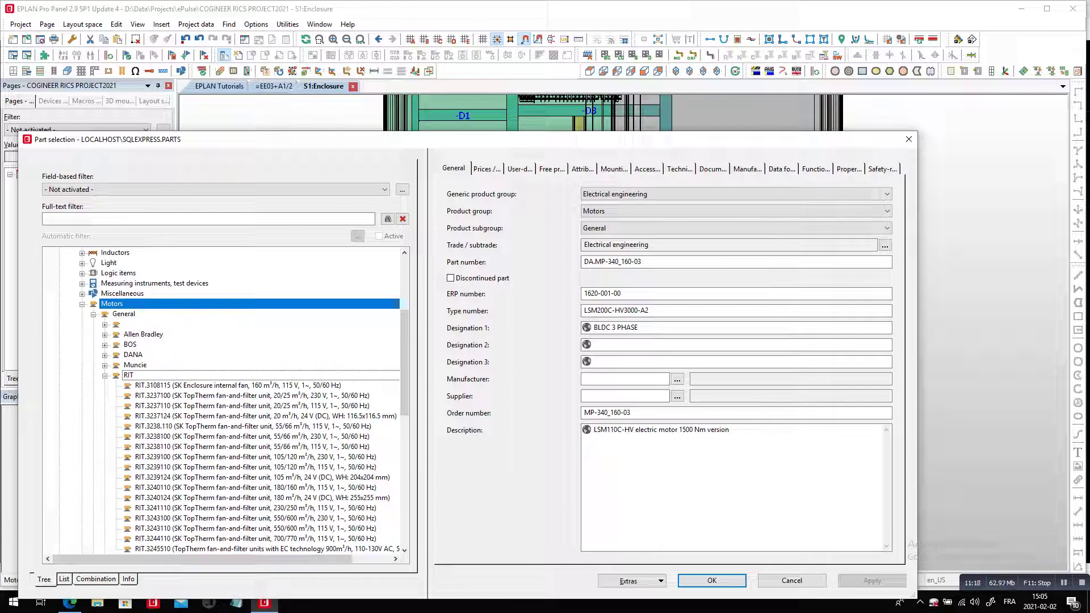
Select fan-and-filter unit RIT.3238110 and place it on the right door at about X 296, Y 989 mm.
{"action": "left_click", "coordinate": [251, 395]}
{"action": "left_click", "coordinate": [252, 406]}
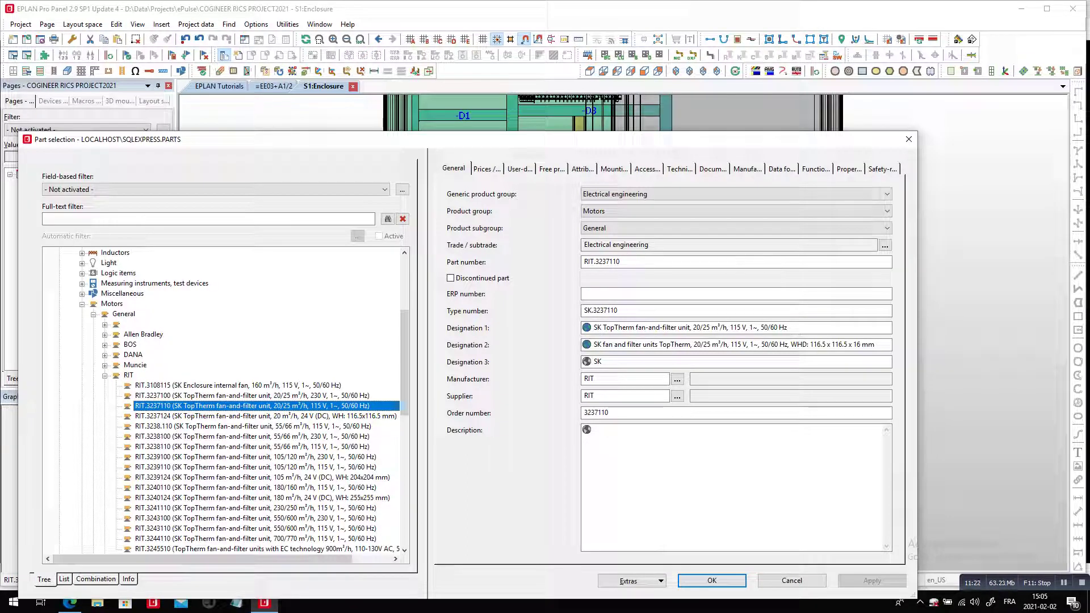
{"action": "left_click", "coordinate": [251, 446]}
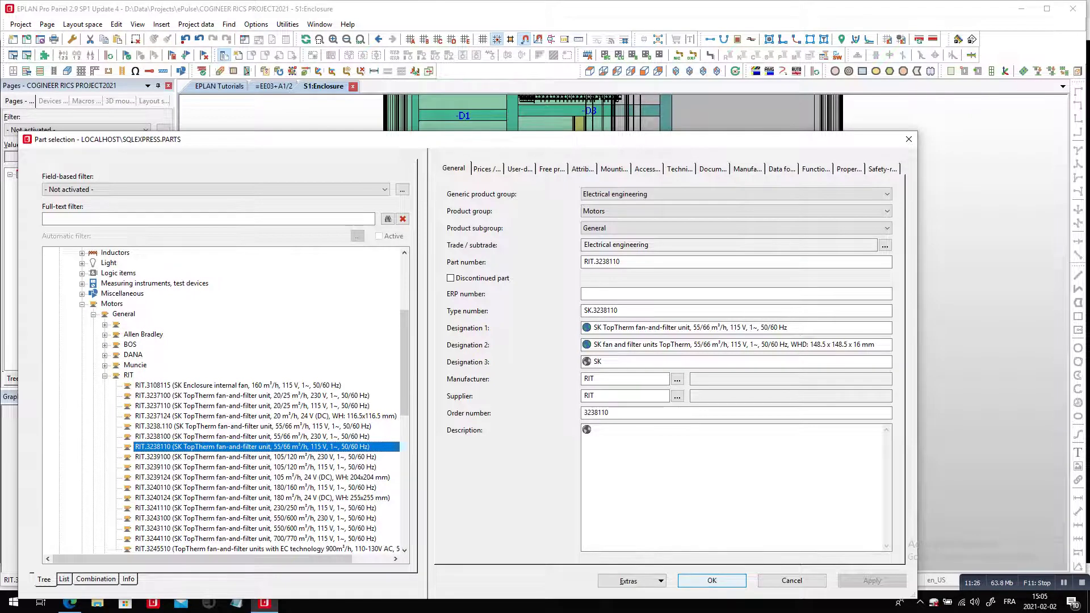
{"action": "left_click", "coordinate": [712, 580]}
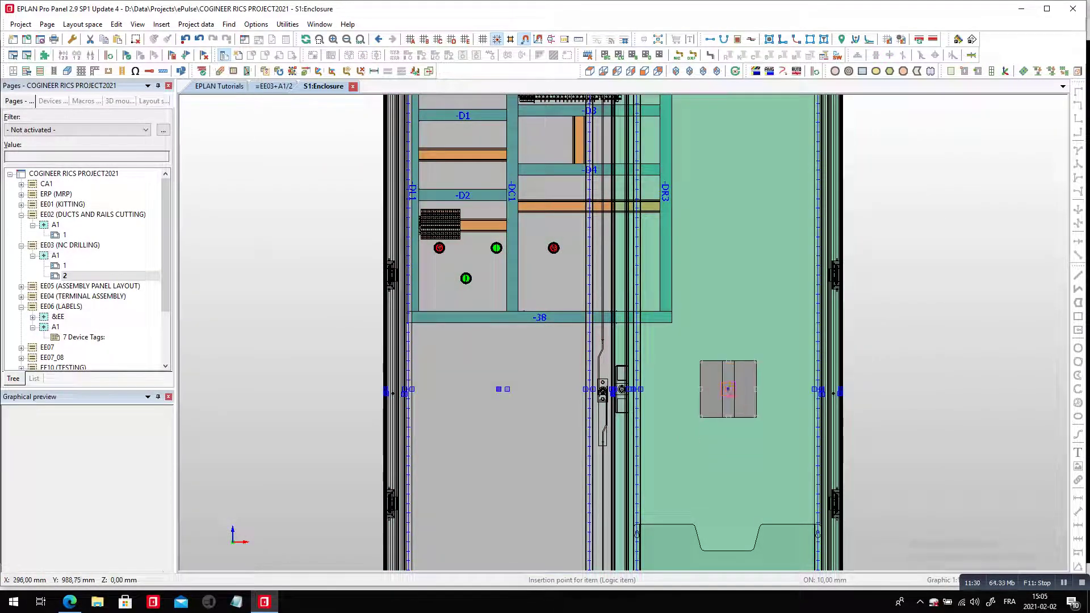
{"action": "left_click", "coordinate": [728, 389]}
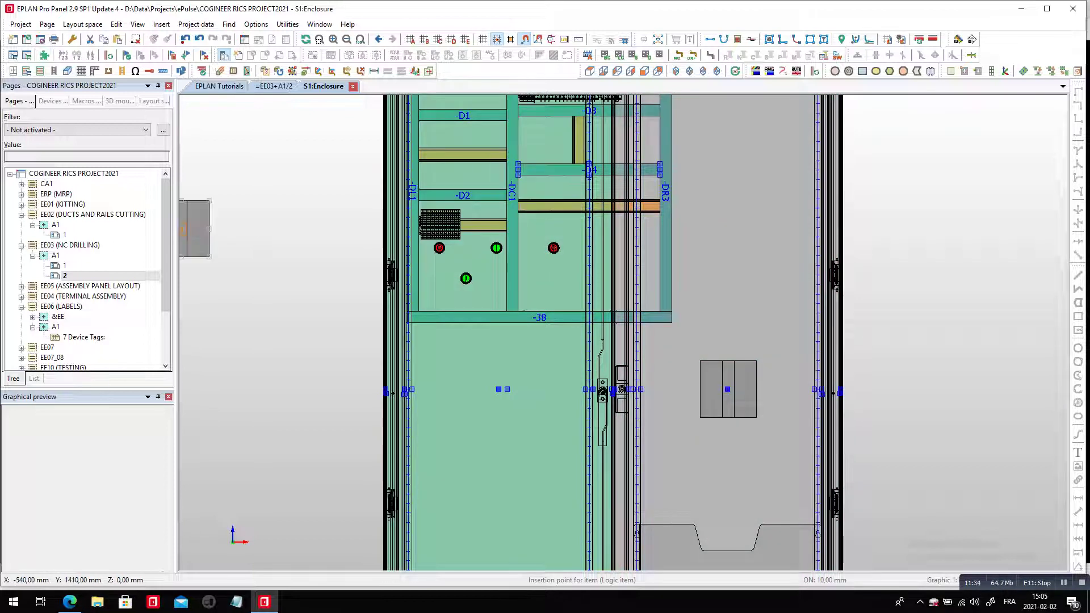
Show S1:Enclosure in 3D and place another RIT.3238110 fan-and-filter unit high on the right side panel at about X 200, Y 1780 mm.
{"action": "left_click", "coordinate": [153, 101]}
{"action": "double_click", "coordinate": [59, 184]}
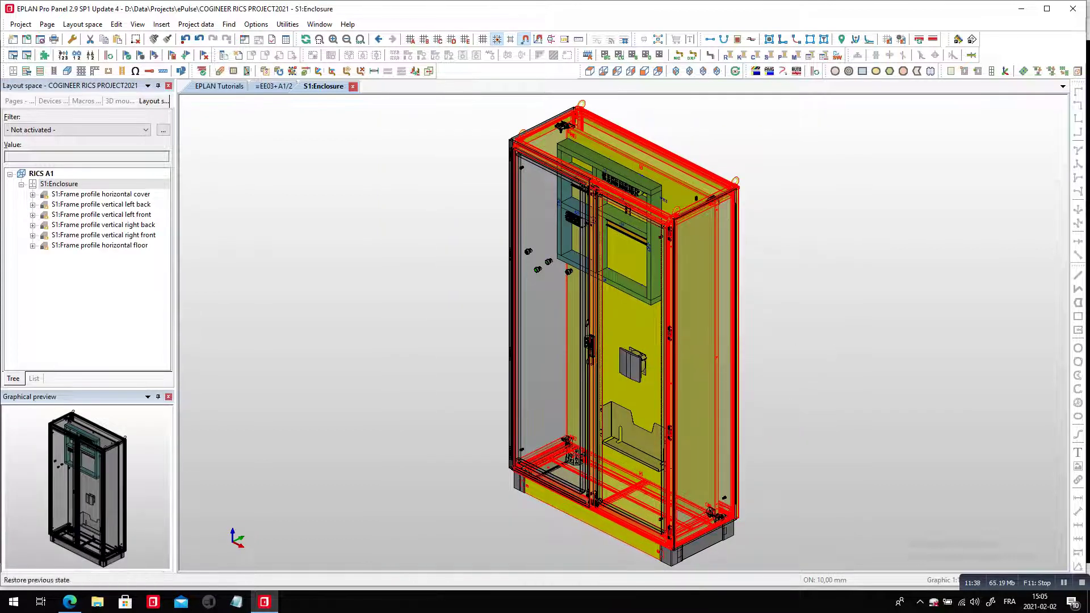
{"action": "left_click", "coordinate": [161, 24]}
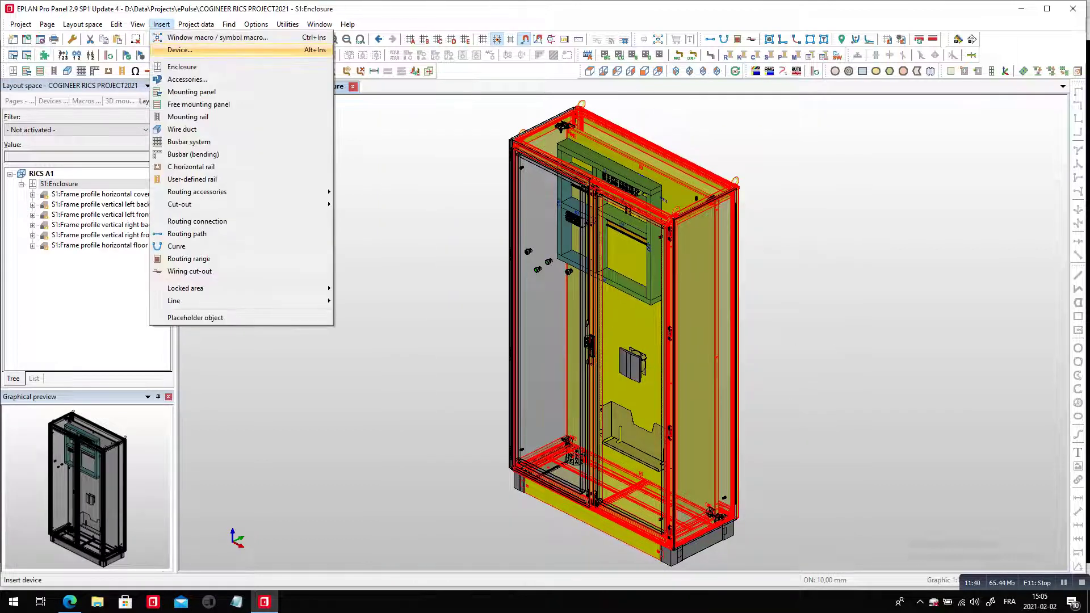
{"action": "left_click", "coordinate": [180, 50]}
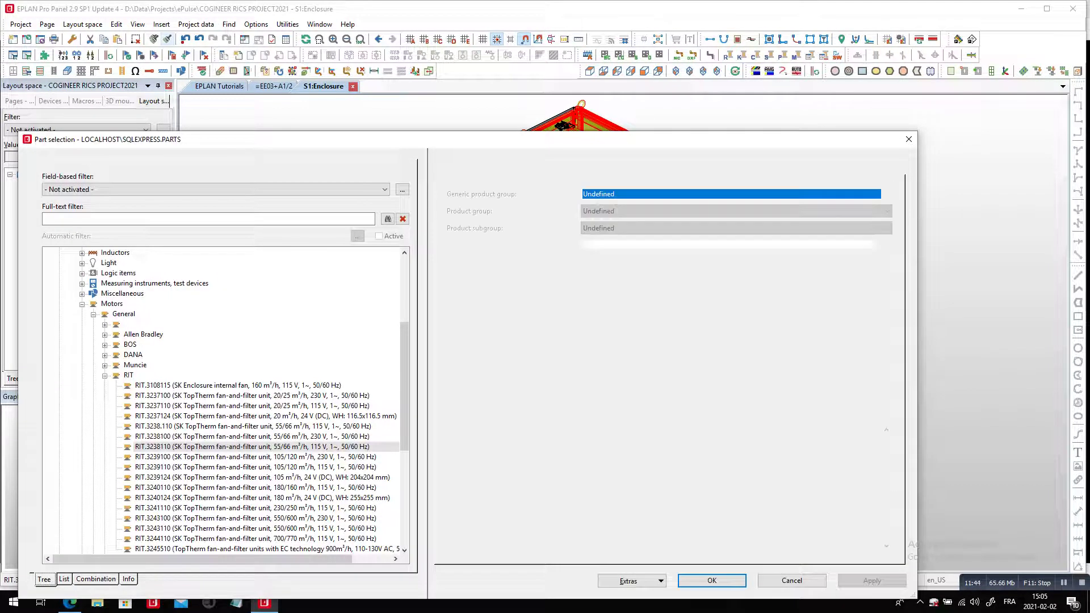
{"action": "left_click", "coordinate": [711, 580]}
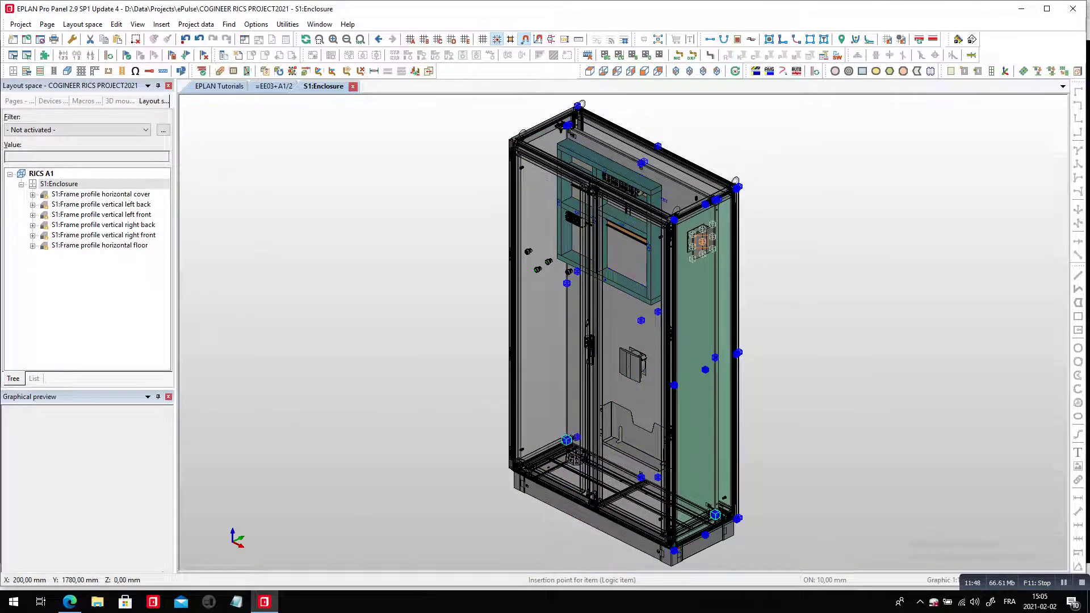
{"action": "left_click", "coordinate": [703, 243]}
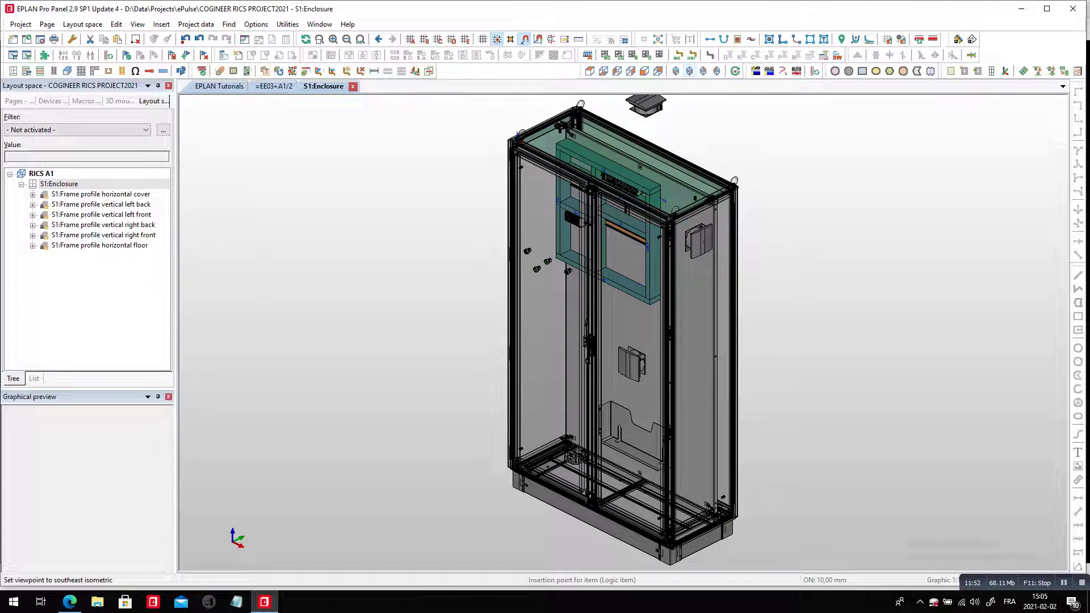
Place a further RIT.3238110 unit low on the left side panel at about X 240, Y 340 mm and end the insertion.
{"action": "left_click", "coordinate": [690, 71]}
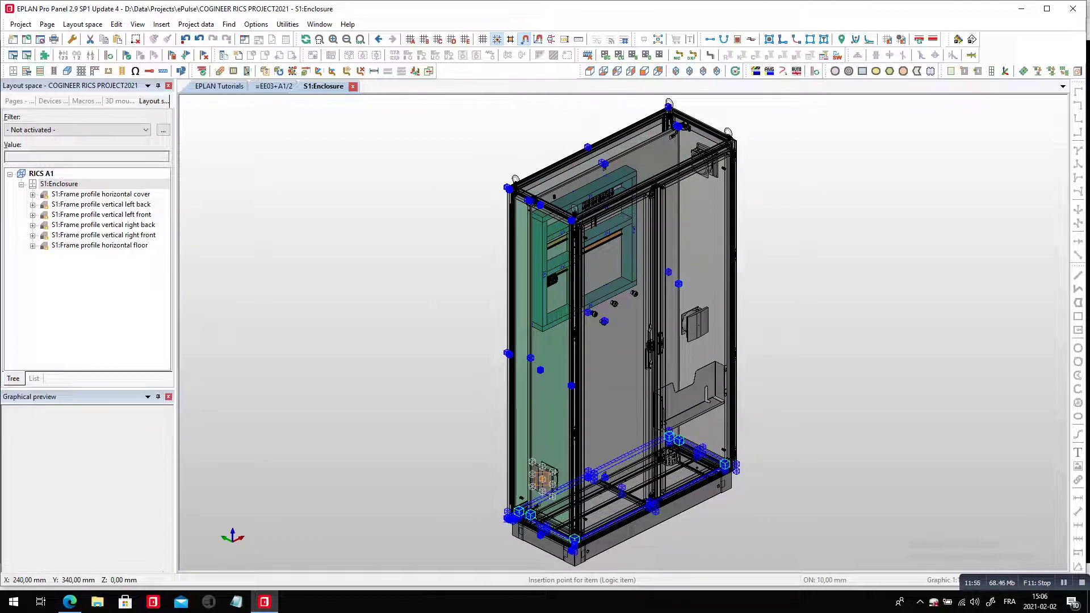
{"action": "left_click", "coordinate": [542, 478]}
{"action": "key", "text": "Escape"}
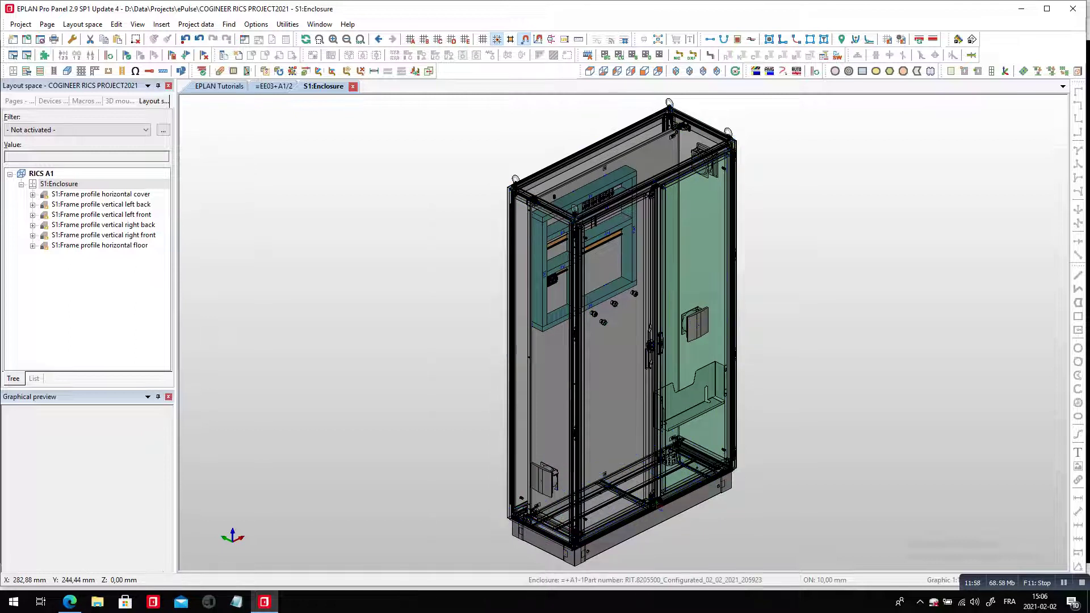
Return to the page overview, select EE03 (NC DRILLING) and regenerate the project reports to include the new fan cut-outs.
{"action": "key", "text": "F12"}
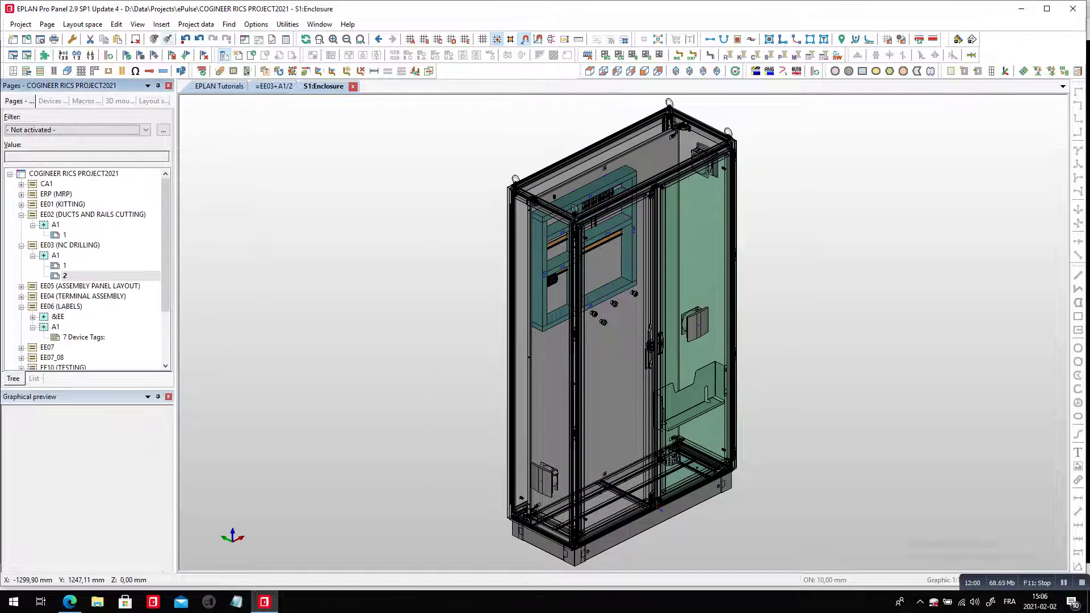
{"action": "left_click", "coordinate": [70, 245]}
{"action": "left_click", "coordinate": [287, 24]}
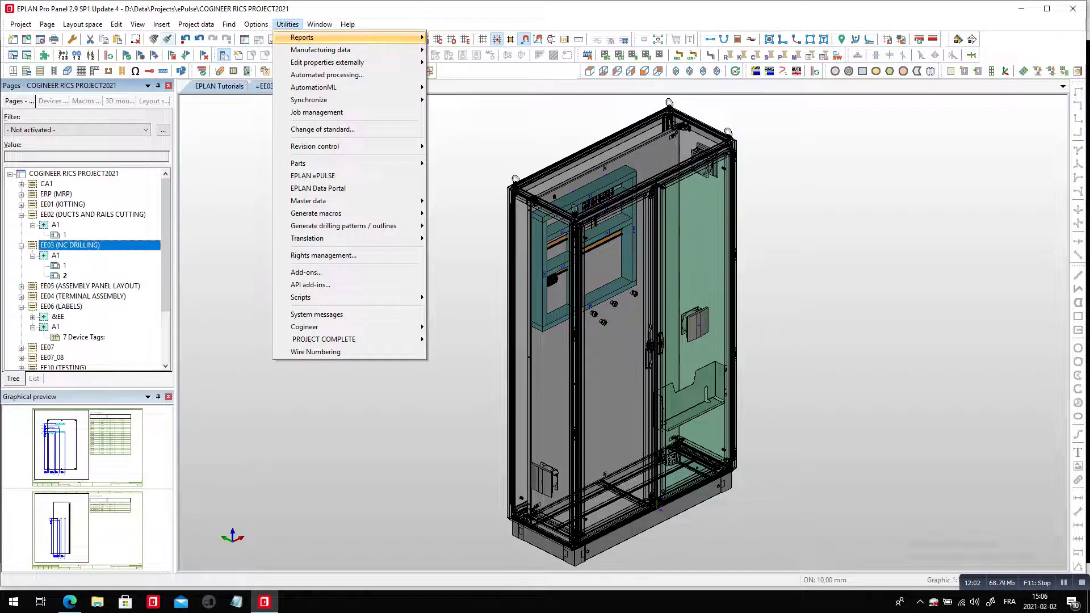
{"action": "key", "text": "Right"}
{"action": "key", "text": "Down"}
{"action": "key", "text": "Down"}
{"action": "key", "text": "Return"}
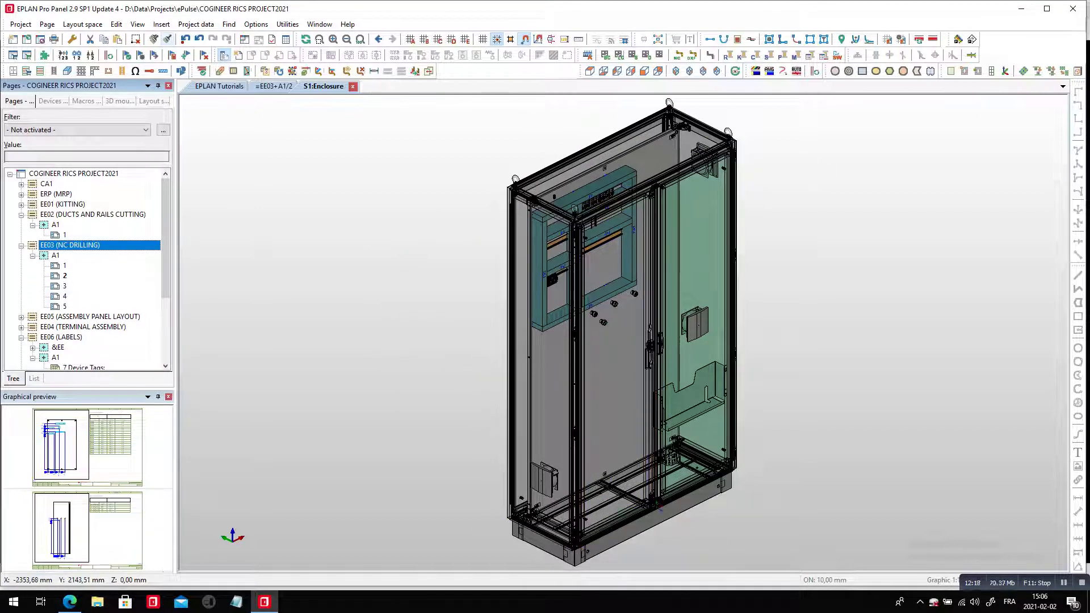
Open pages 3, 4 and 5 of EE03 (NC DRILLING) to examine the fan cut-out drawings and their legends.
{"action": "left_click", "coordinate": [55, 256]}
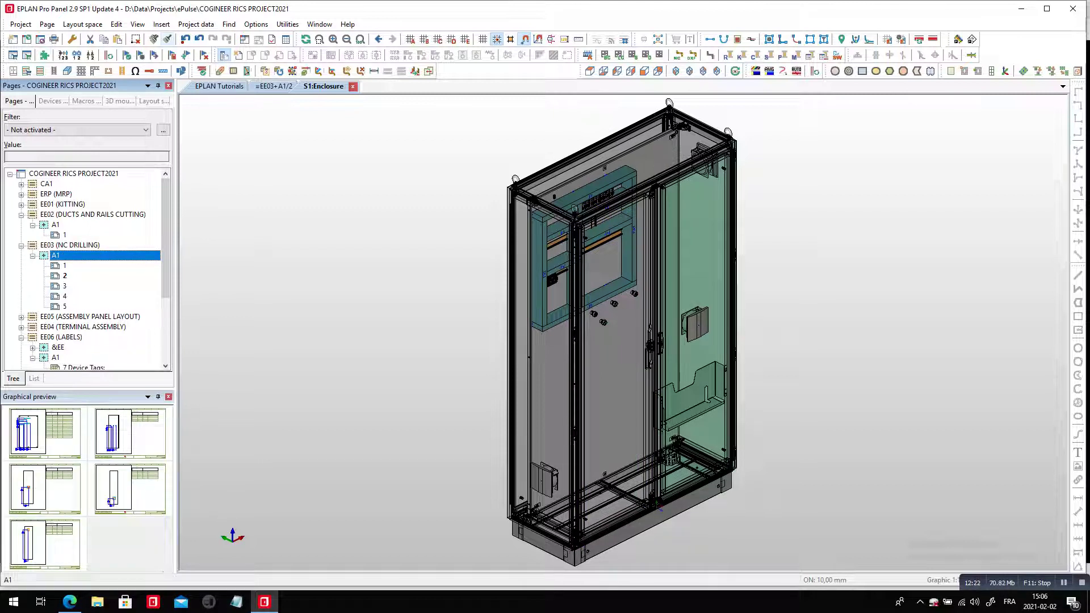
{"action": "double_click", "coordinate": [44, 488]}
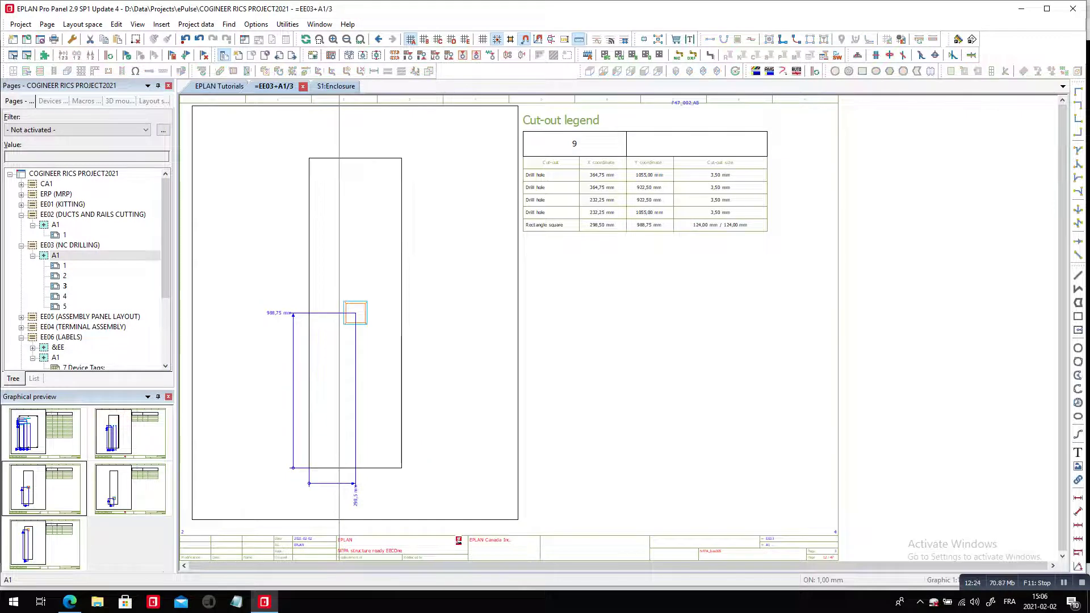
{"action": "key", "text": "Page_Down"}
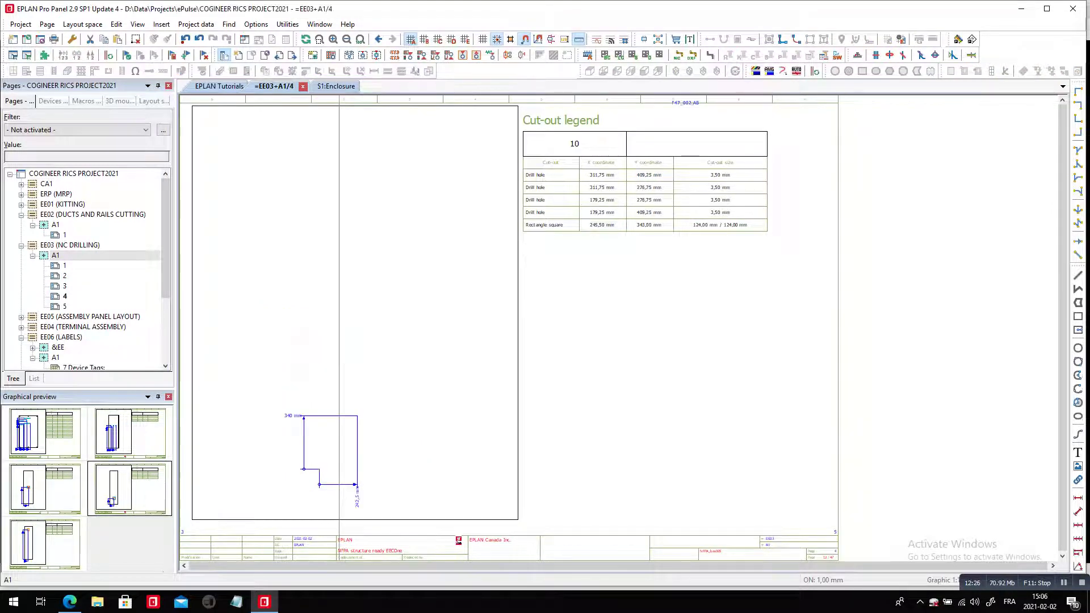
{"action": "key", "text": "Page_Down"}
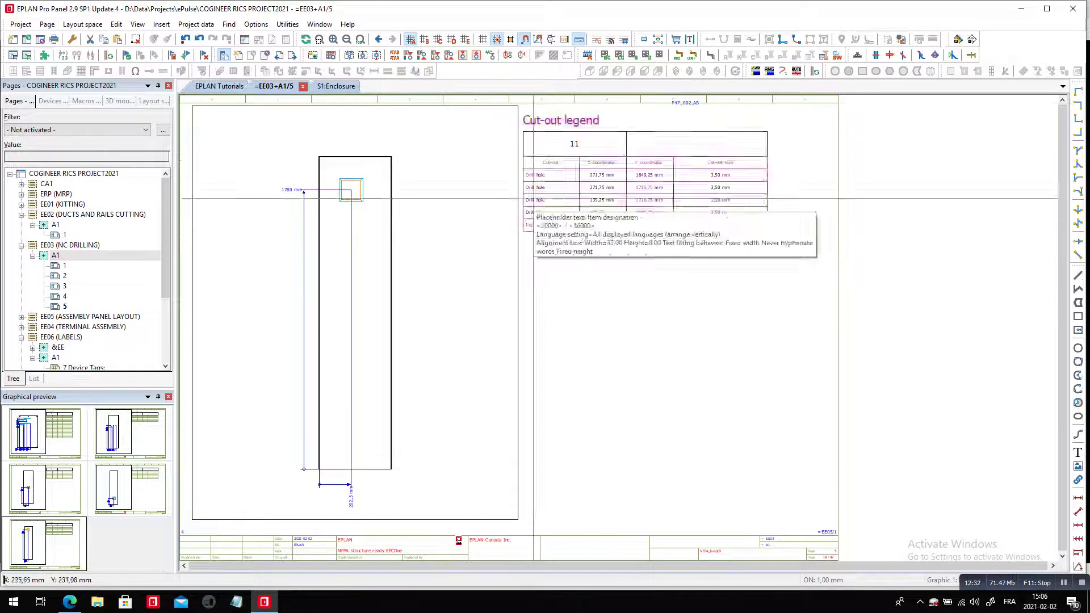
{"action": "scroll", "coordinate": [325, 180], "scroll_direction": "up", "scroll_amount": 4}
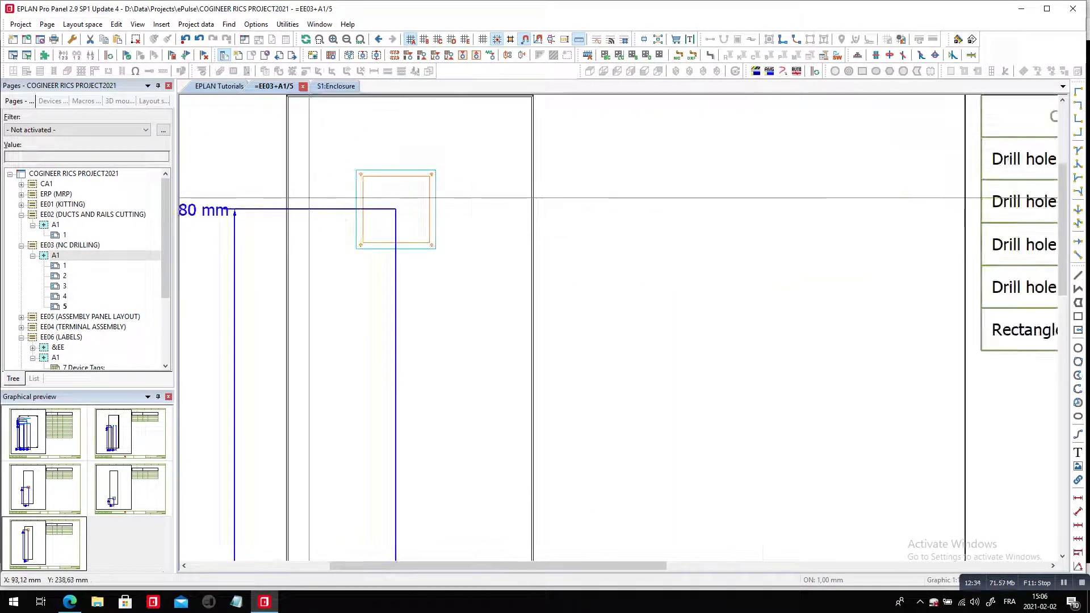
{"action": "scroll", "coordinate": [312, 198], "scroll_direction": "down", "scroll_amount": 3}
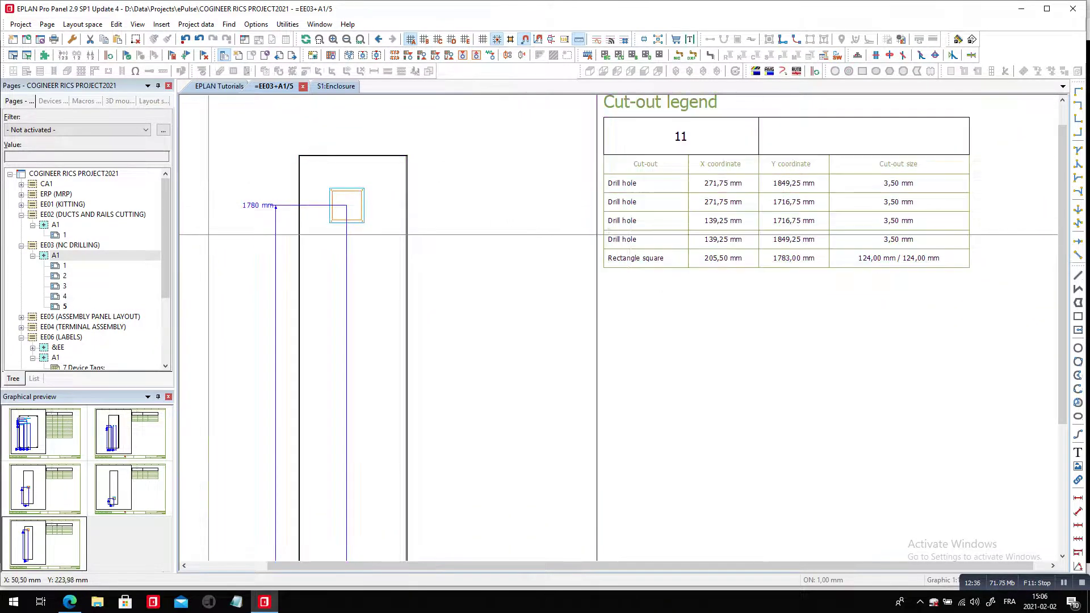
Open page 1 of EE05 (ASSEMBLY PANEL LAYOUT) and examine the whole enclosure drawing with its legend.
{"action": "left_click", "coordinate": [47, 183]}
{"action": "left_click", "coordinate": [74, 173]}
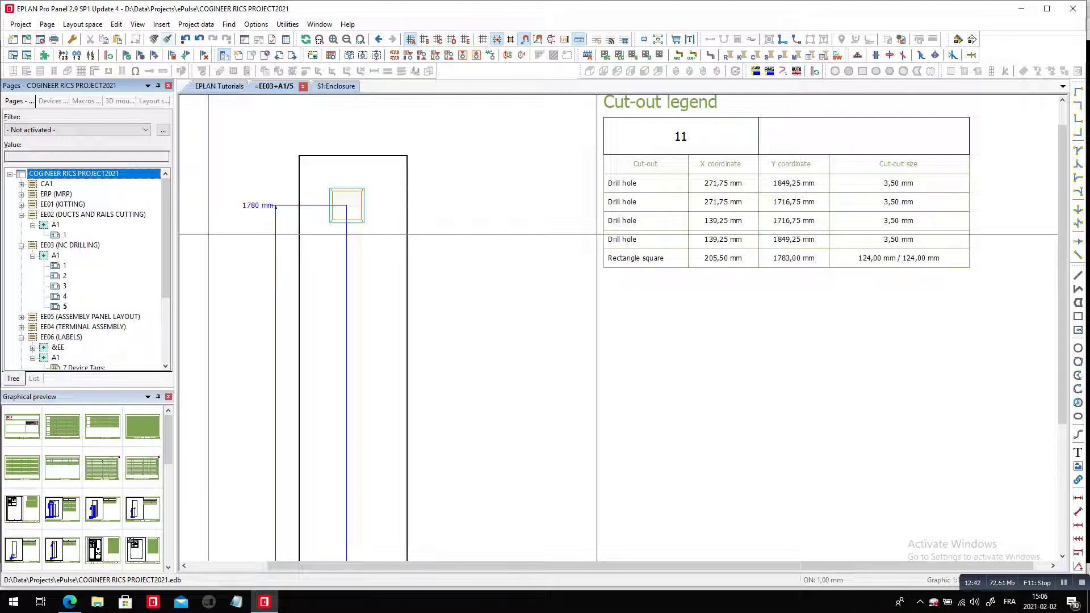
{"action": "left_click", "coordinate": [89, 316]}
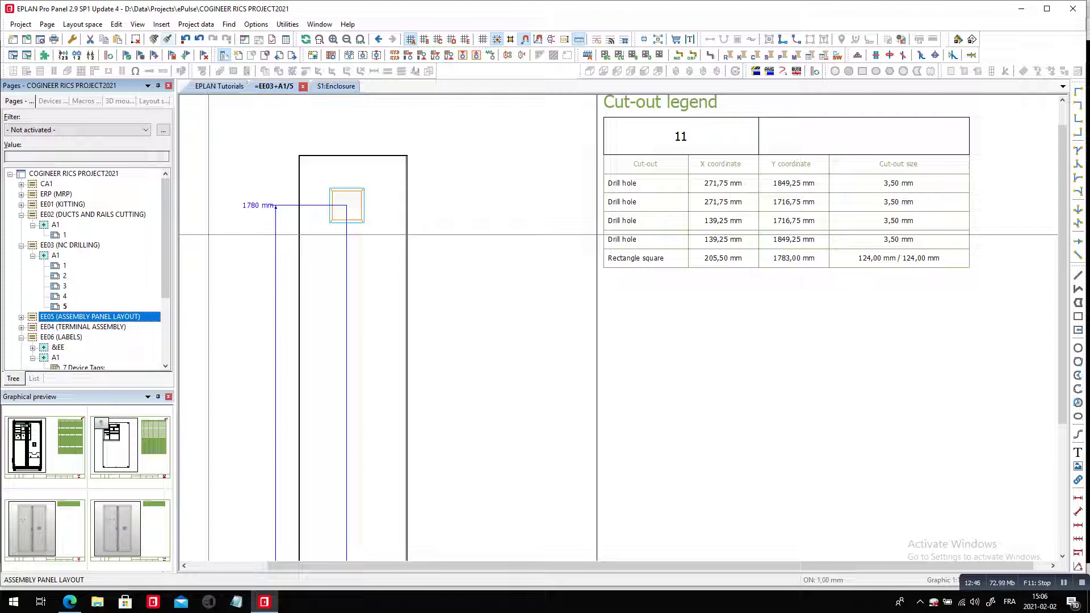
{"action": "double_click", "coordinate": [45, 447]}
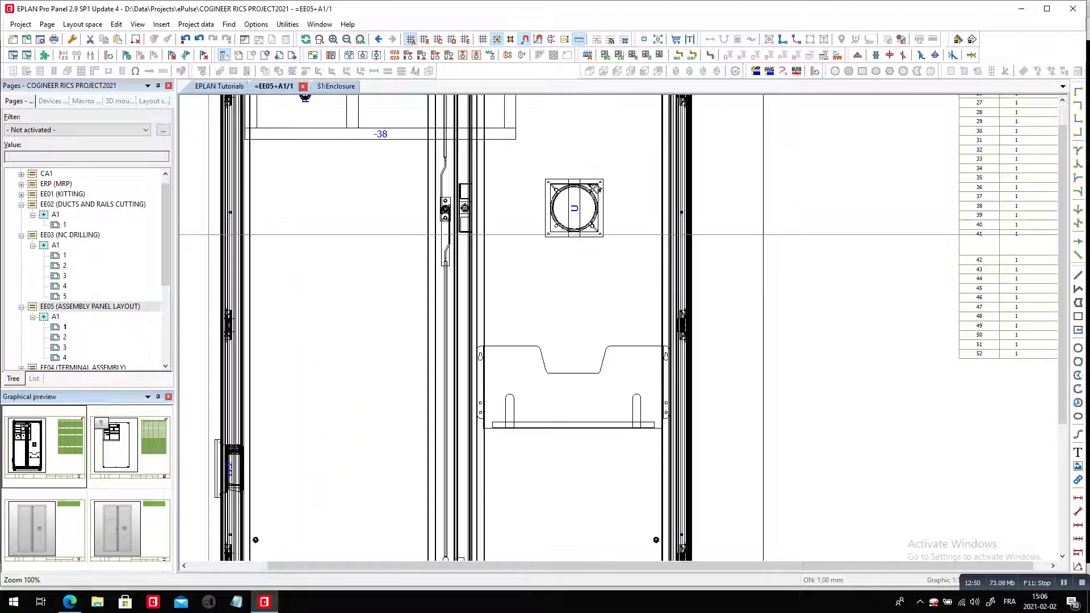
{"action": "key", "text": "alt+3"}
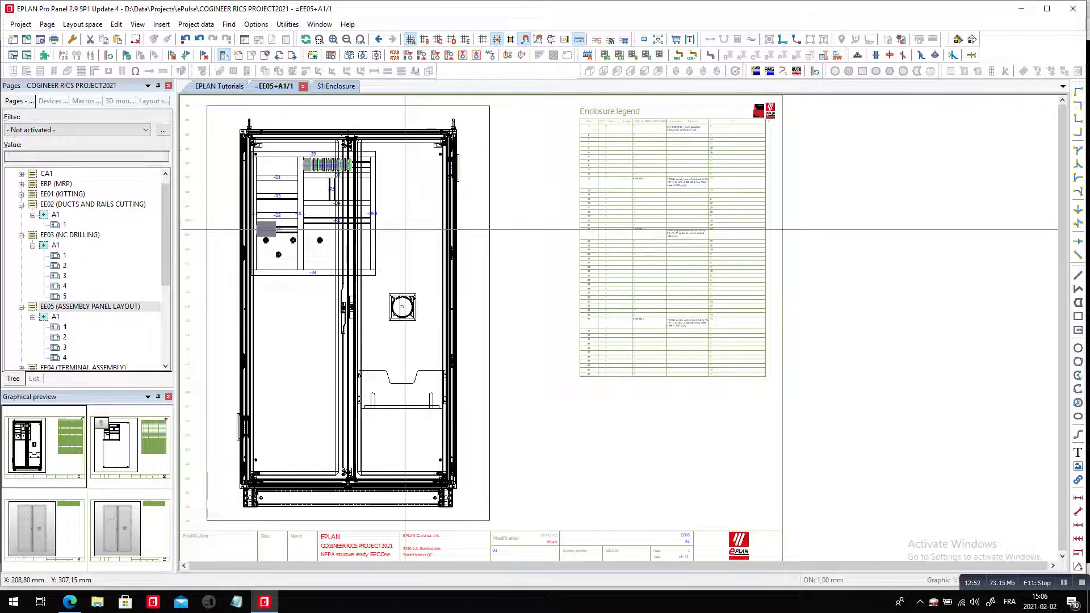
{"action": "left_click", "coordinate": [357, 247]}
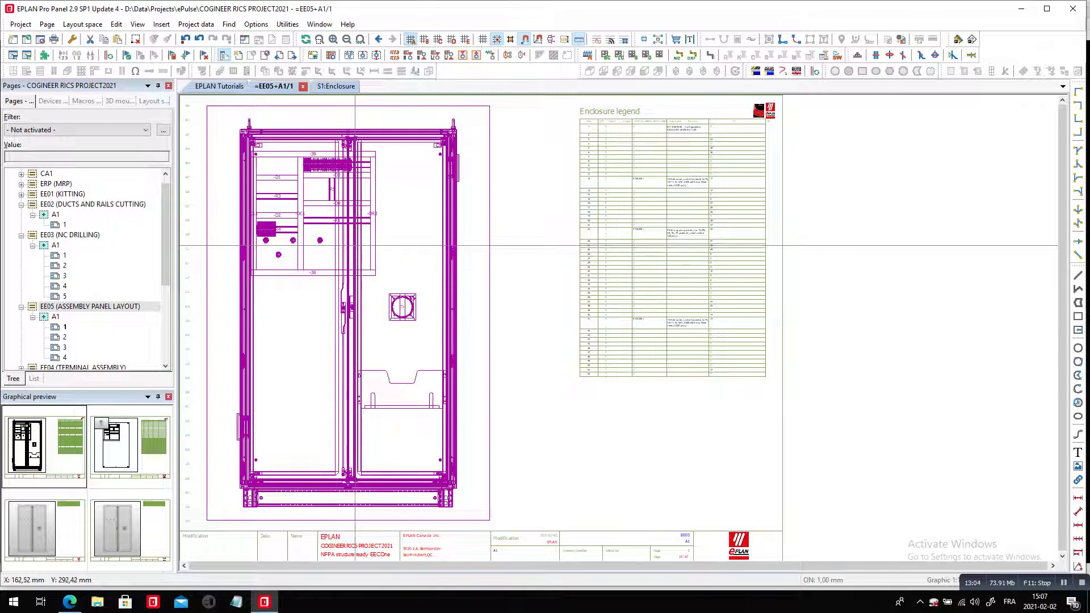
Open the CA1 title page, and switch to the browser to show the EPLAN Canada website.
{"action": "left_click", "coordinate": [46, 174]}
{"action": "key", "text": "Return"}
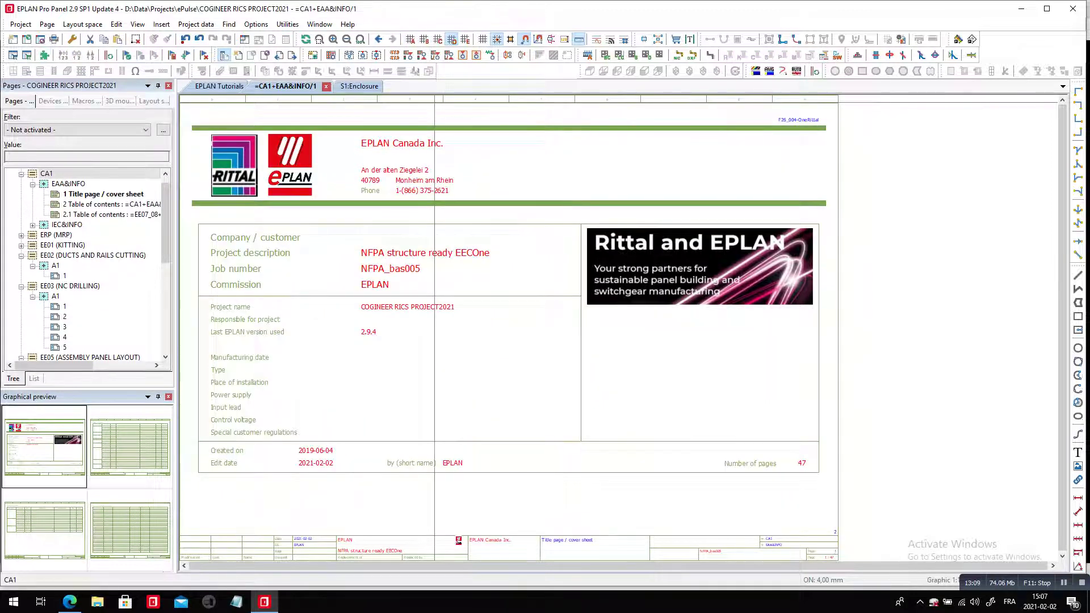
{"action": "key", "text": "alt+Tab"}
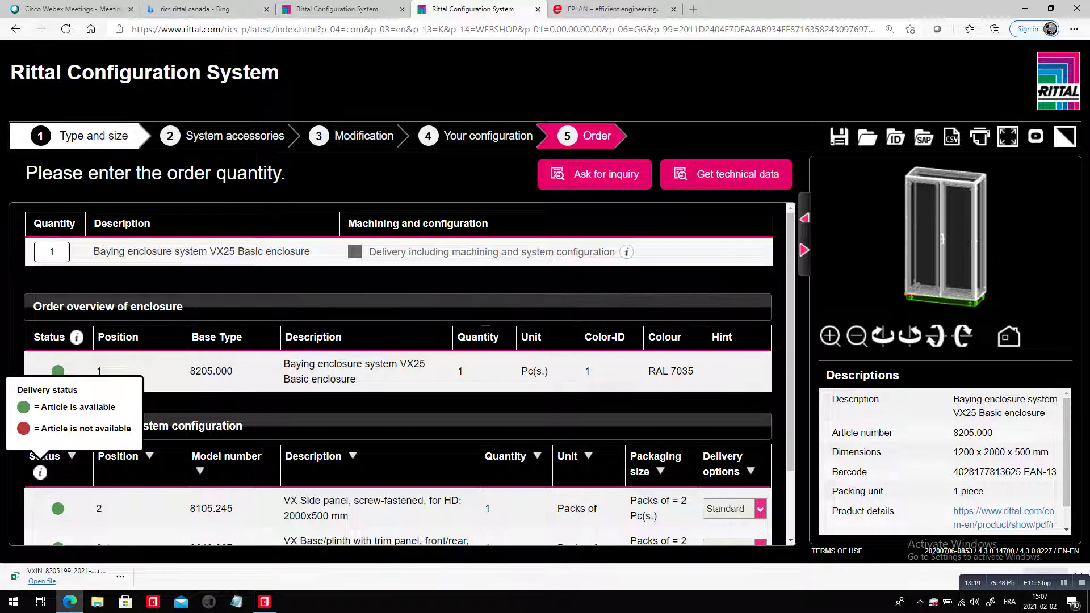
{"action": "key", "text": "ctrl+Tab"}
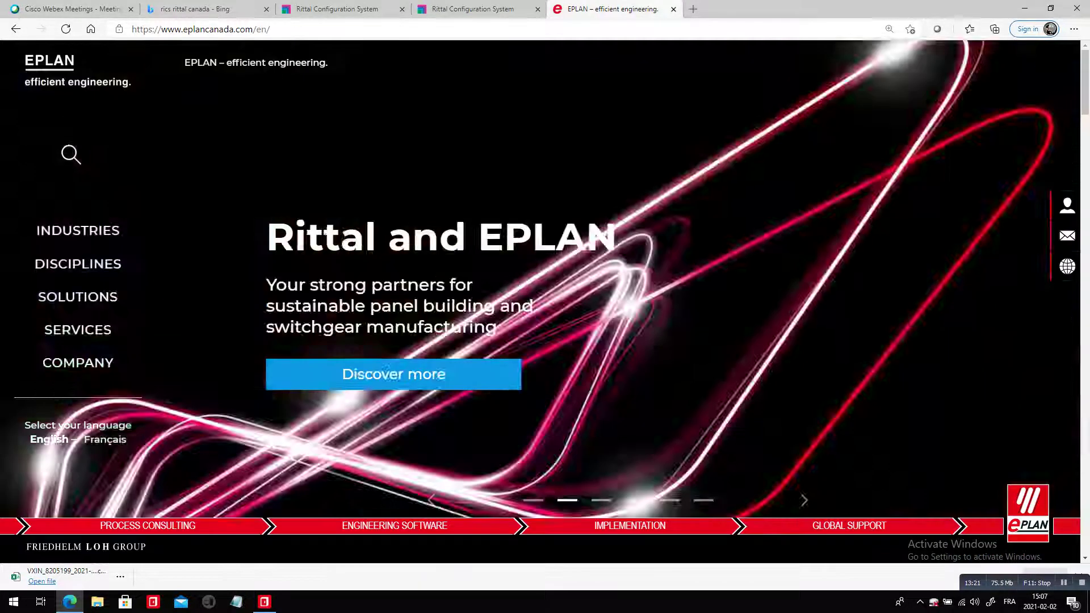